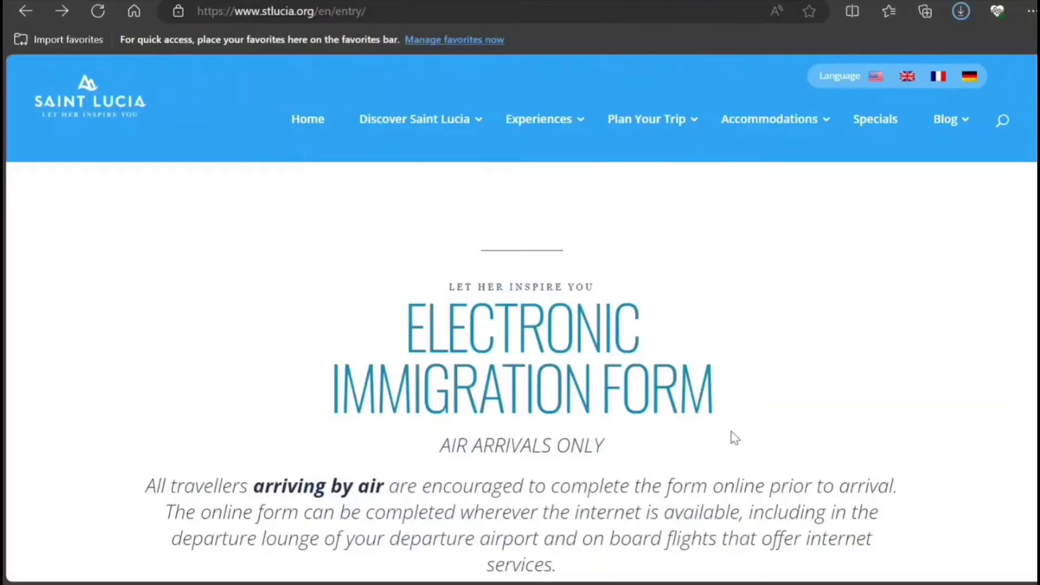
Follow the tourism page's Electronic Immigration Form link through to travelslu.govt.lc.
scroll(734, 438, "down", 2)
scroll(734, 437, "down", 3)
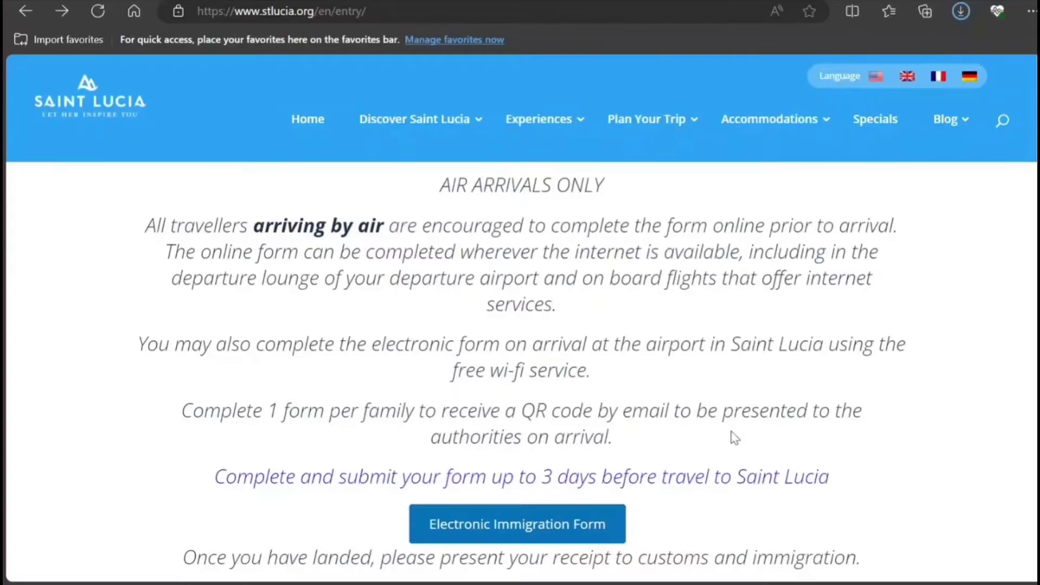
scroll(735, 437, "down", 4)
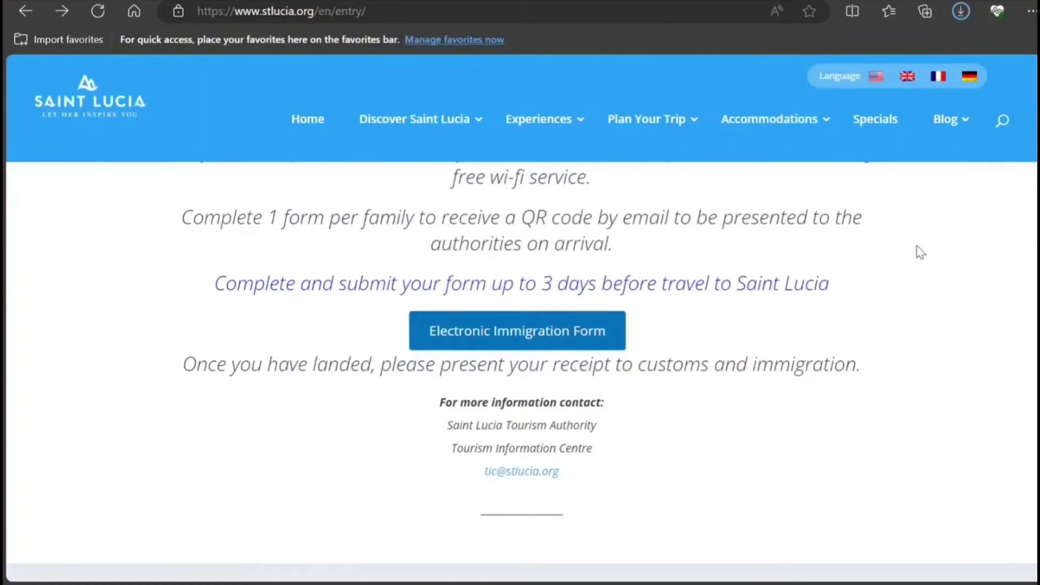
scroll(683, 324, "up", 2)
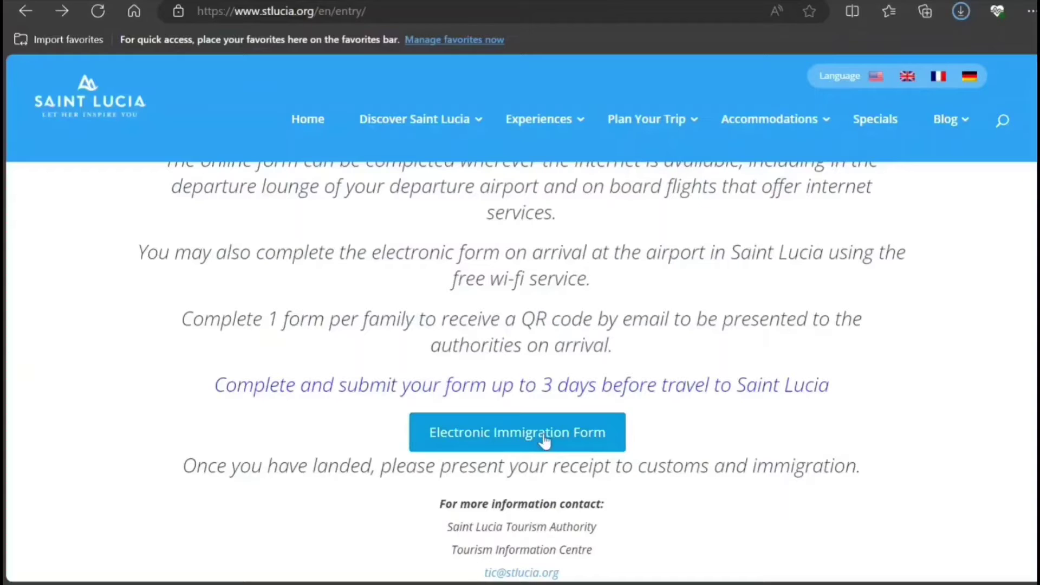
left_click(544, 438)
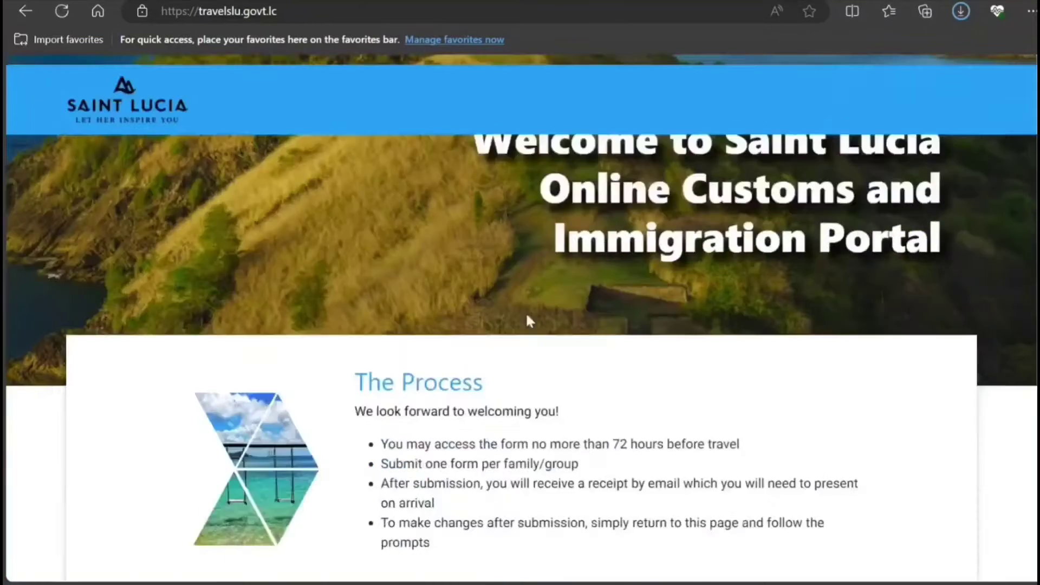
Review the 'What do I need?' list, then choose START and 'Complete New Immigration Form'.
scroll(526, 320, "down", 7)
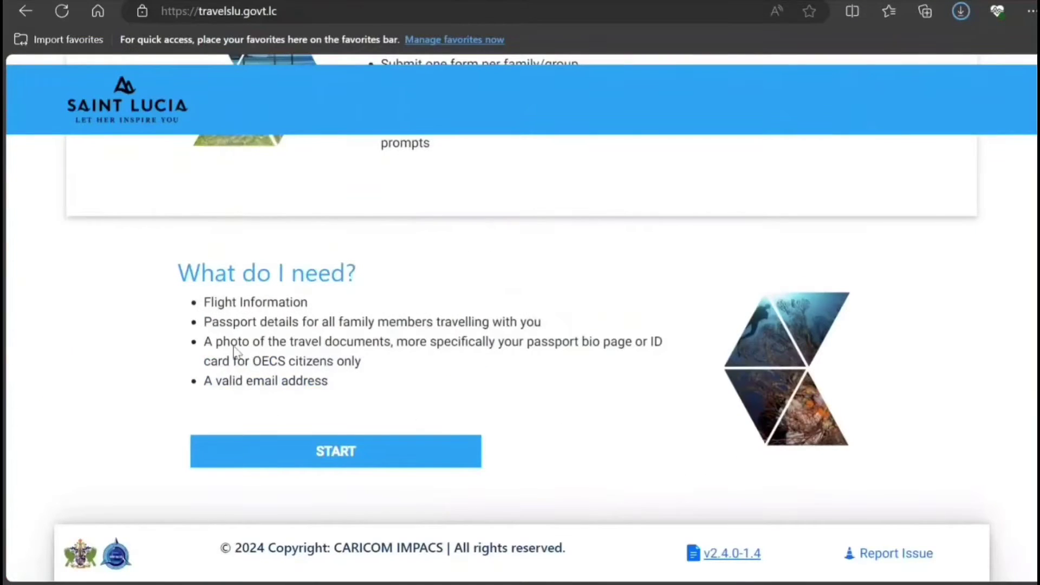
left_click_drag(211, 302, 309, 385)
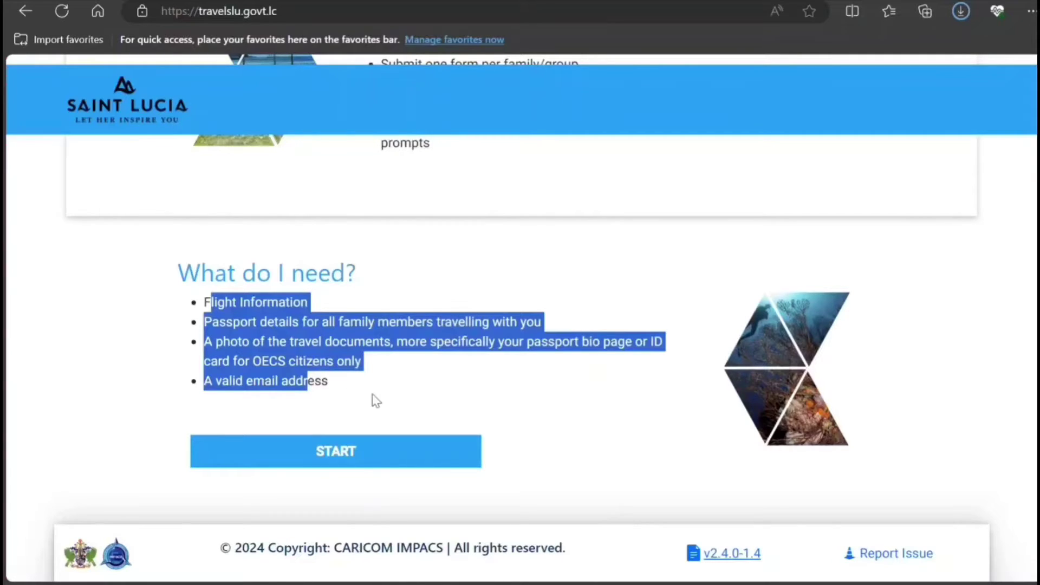
left_click(326, 405)
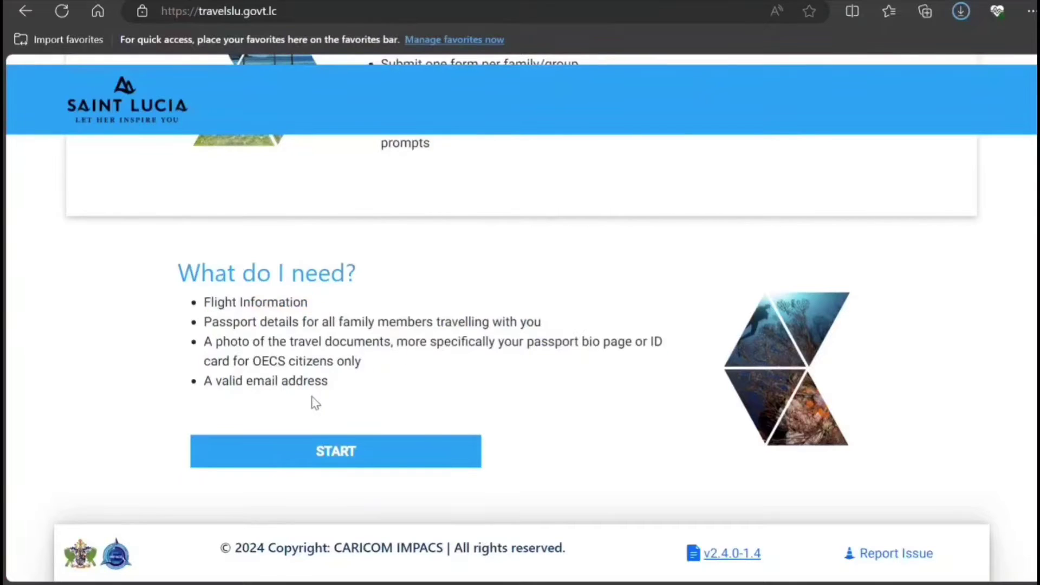
left_click(414, 464)
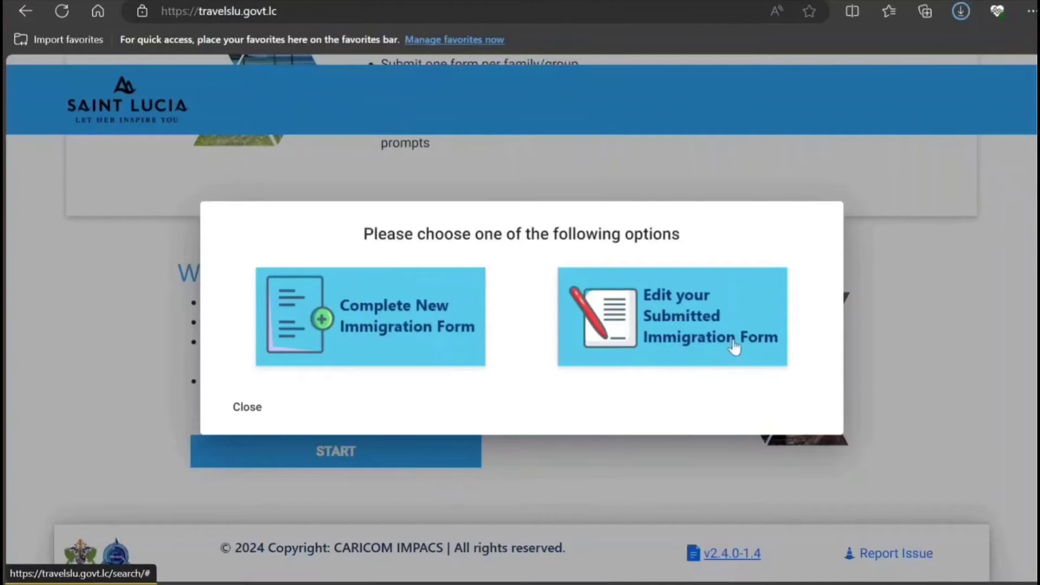
left_click(434, 331)
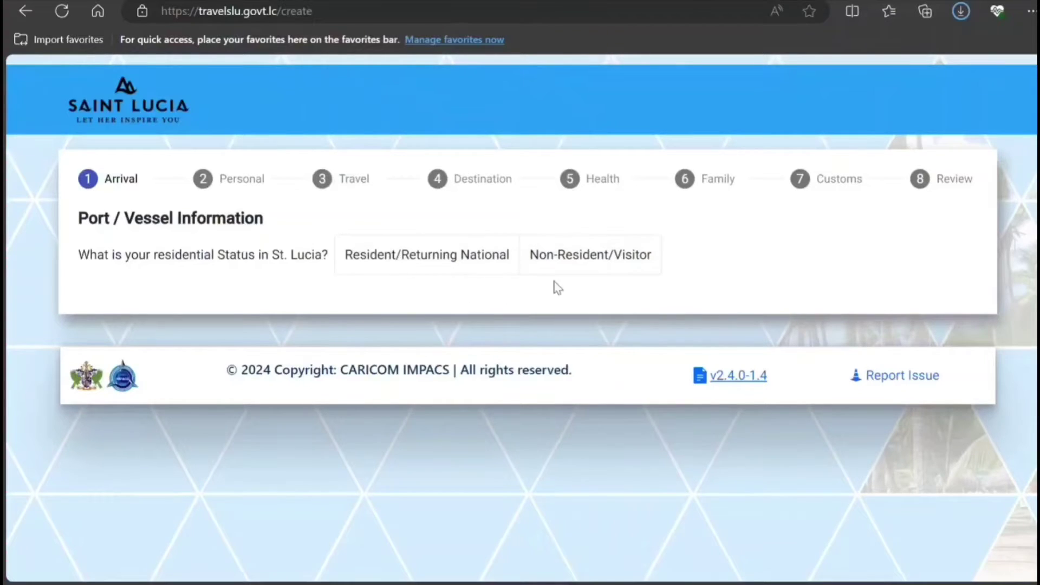
Declare a non-resident visitor entering by air on airline AIR CANADA.
left_click(576, 271)
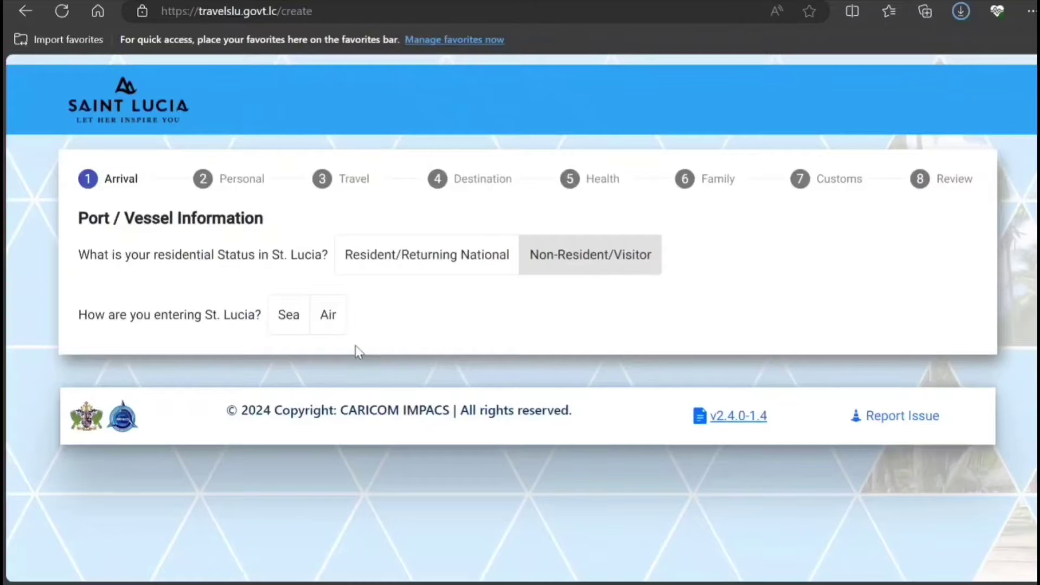
left_click(327, 320)
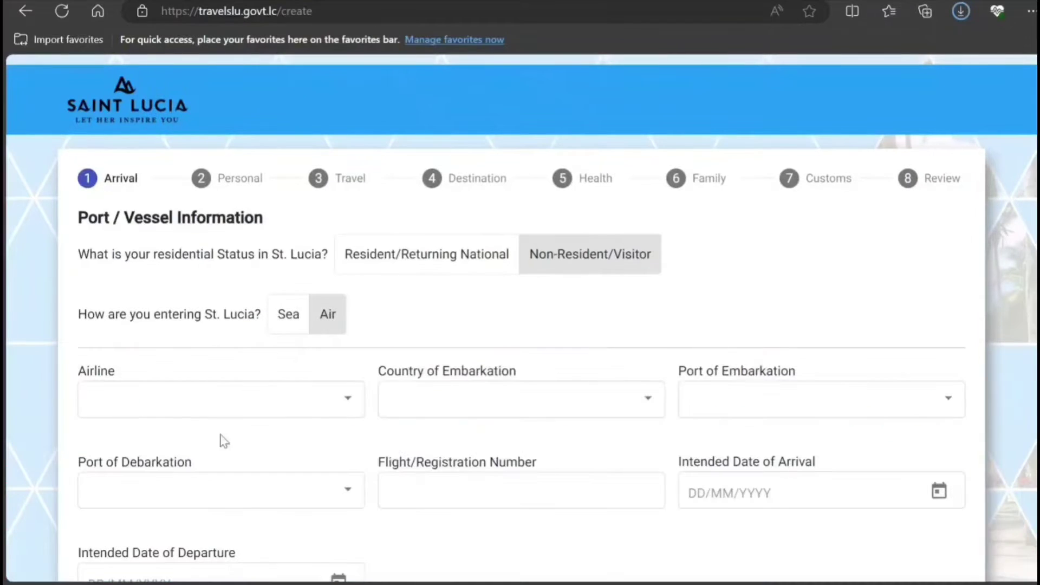
scroll(244, 379, "down", 3)
left_click(326, 247)
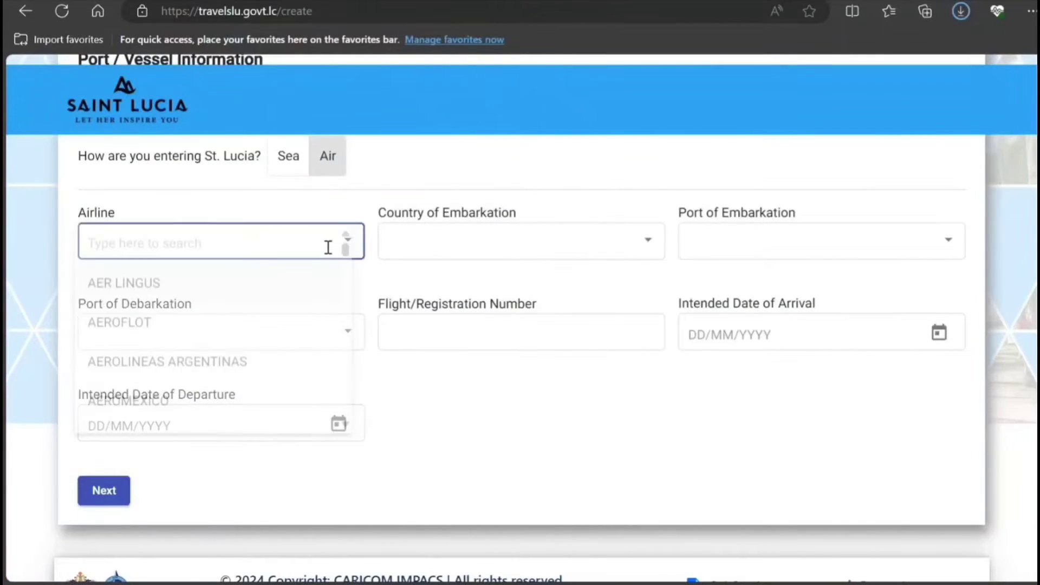
scroll(301, 338, "down", 2)
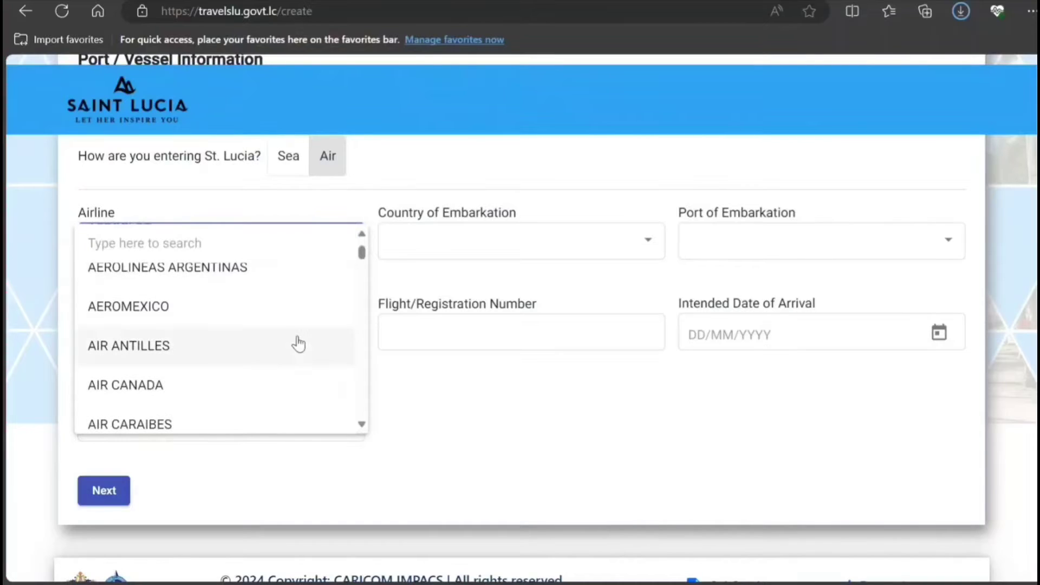
left_click(238, 385)
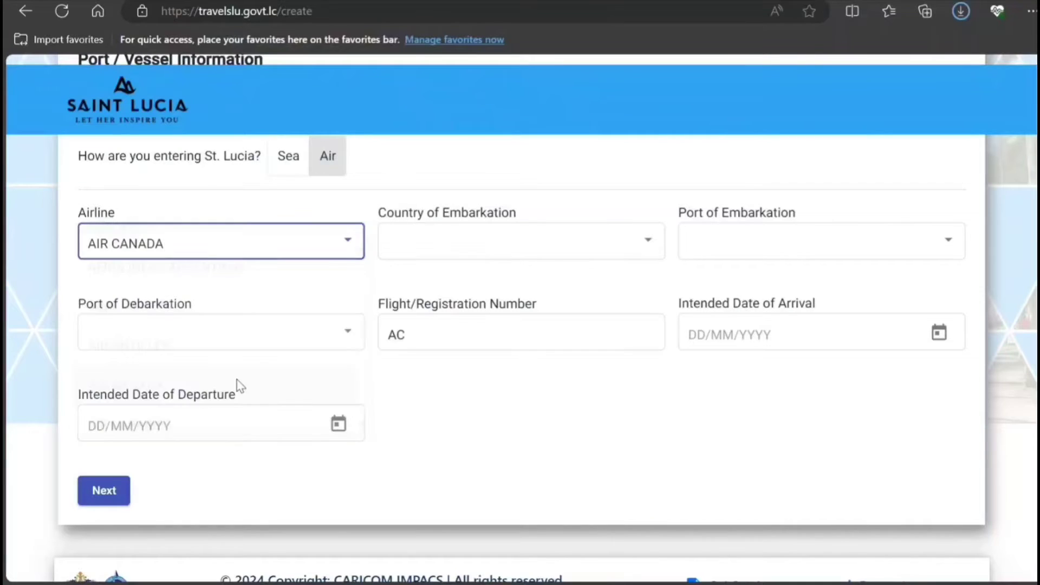
Set the country of embarkation to CANADA.
left_click(471, 249)
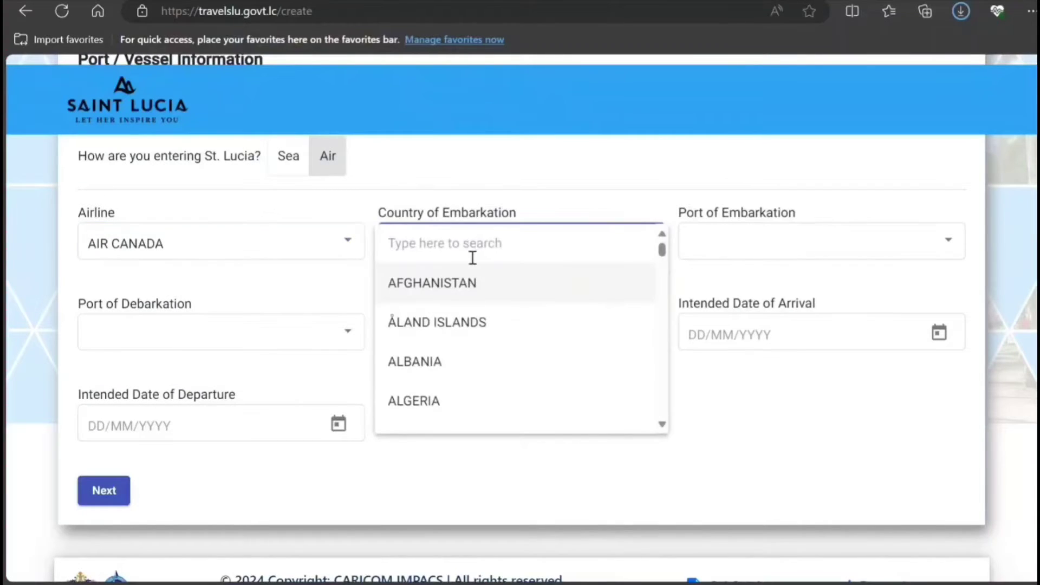
scroll(476, 324, "down", 2)
scroll(475, 324, "down", 12)
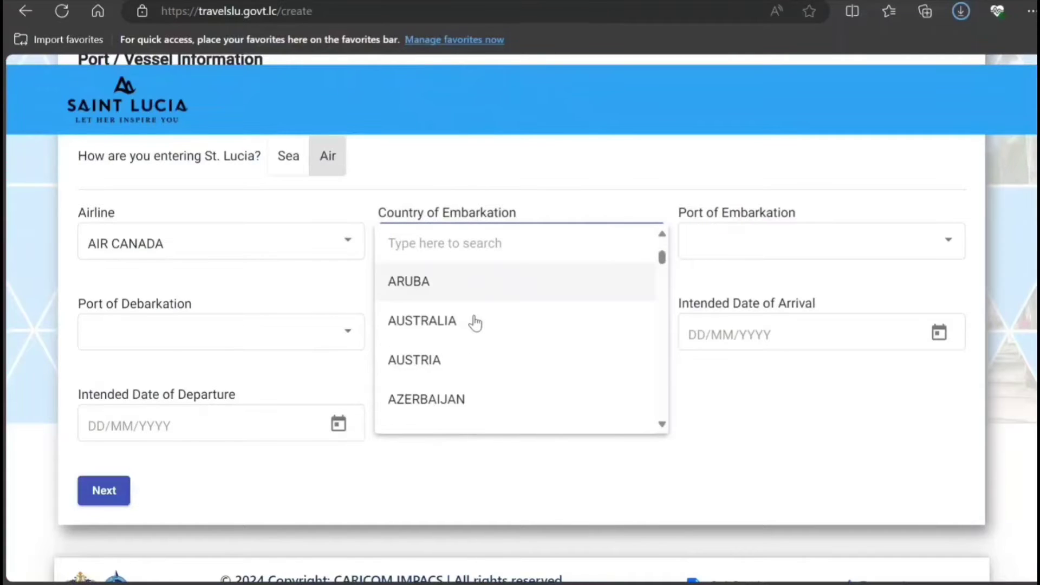
scroll(474, 323, "down", 9)
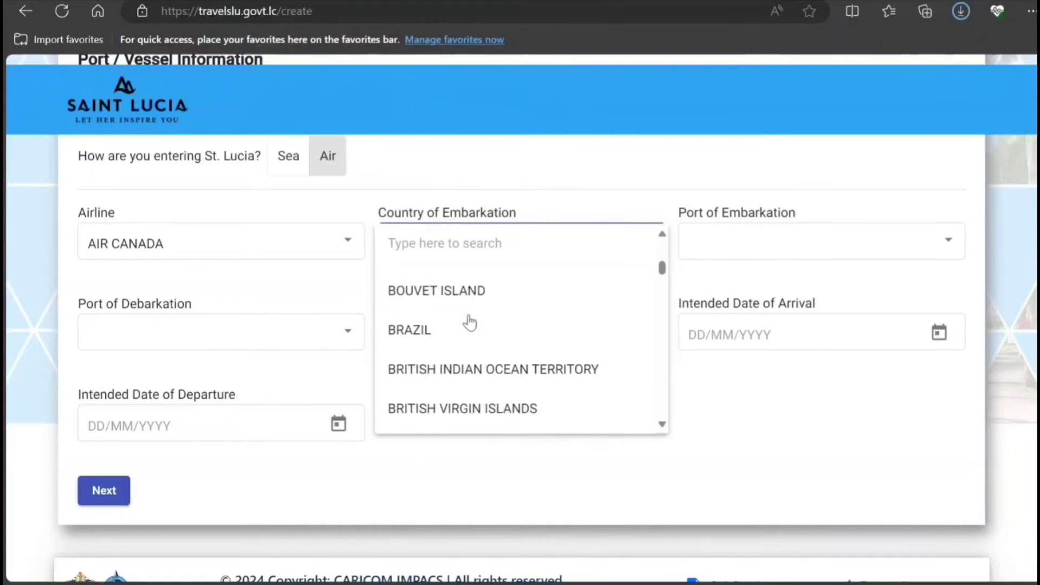
scroll(468, 323, "down", 4)
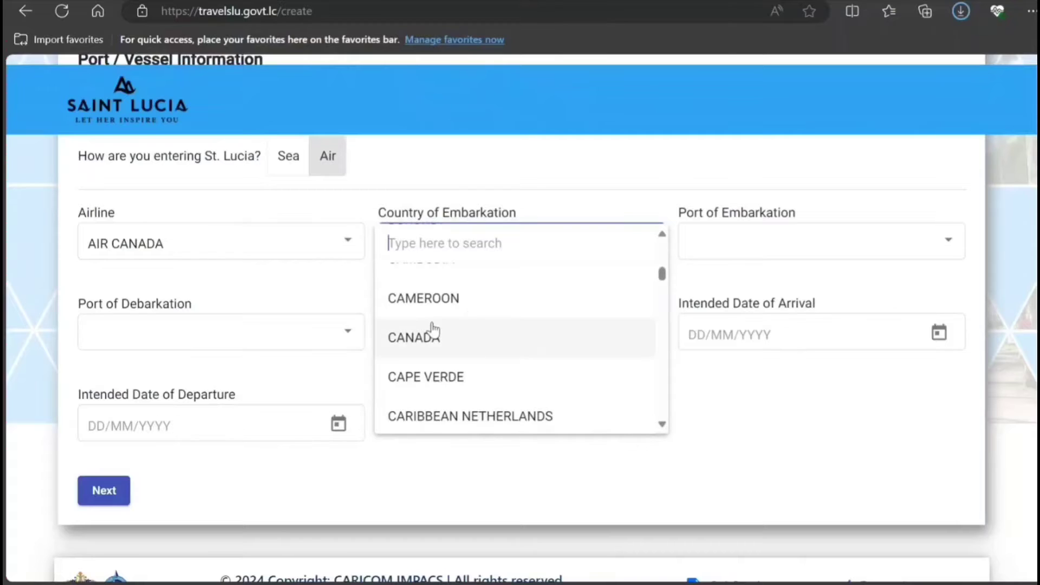
left_click(432, 338)
left_click(753, 253)
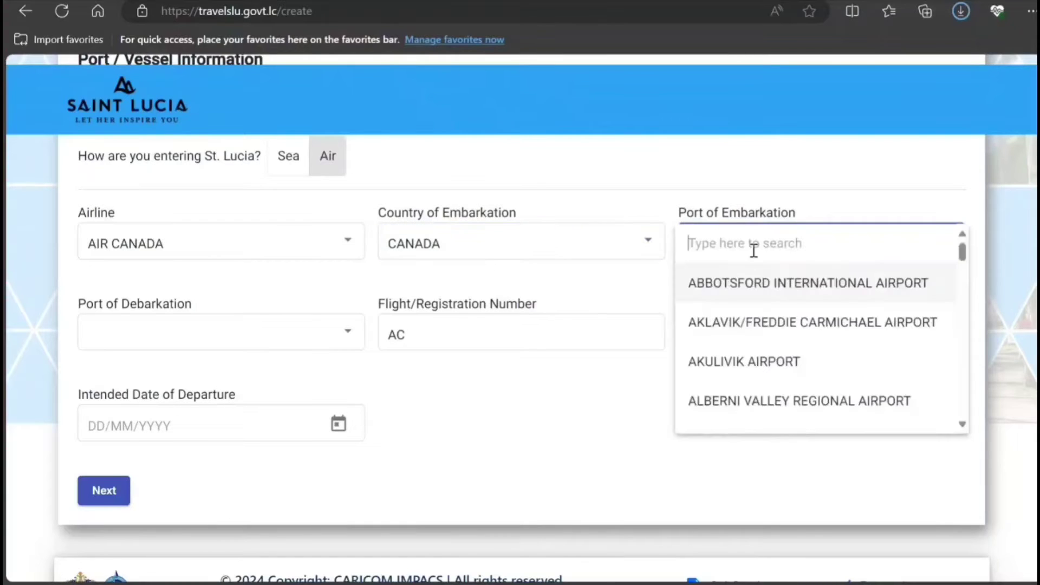
Select BILLY BISHOP TORONTO CITY CENTRE AIRPORT as the port of embarkation.
scroll(726, 319, "down", 3)
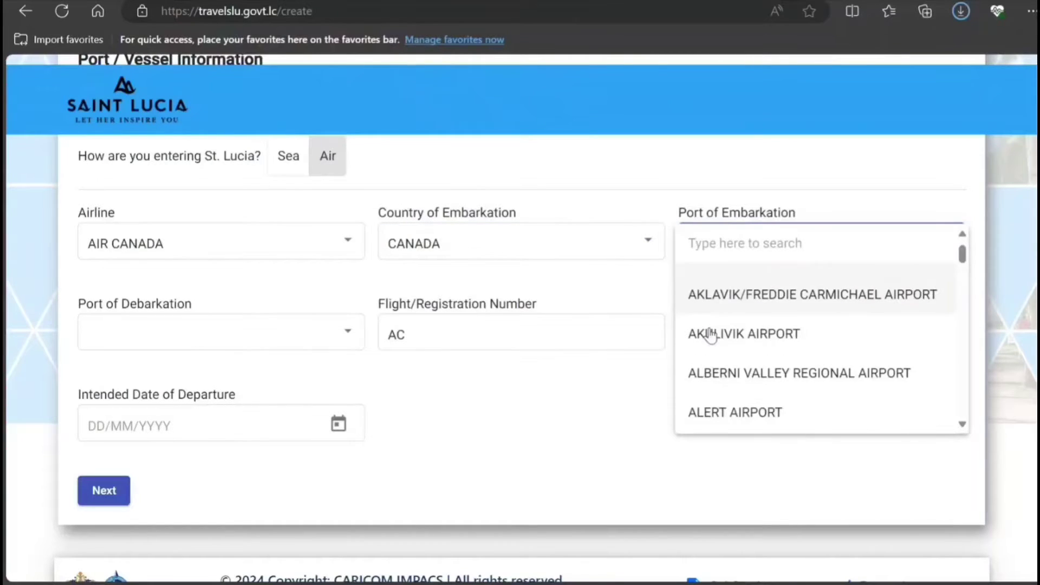
scroll(710, 336, "down", 15)
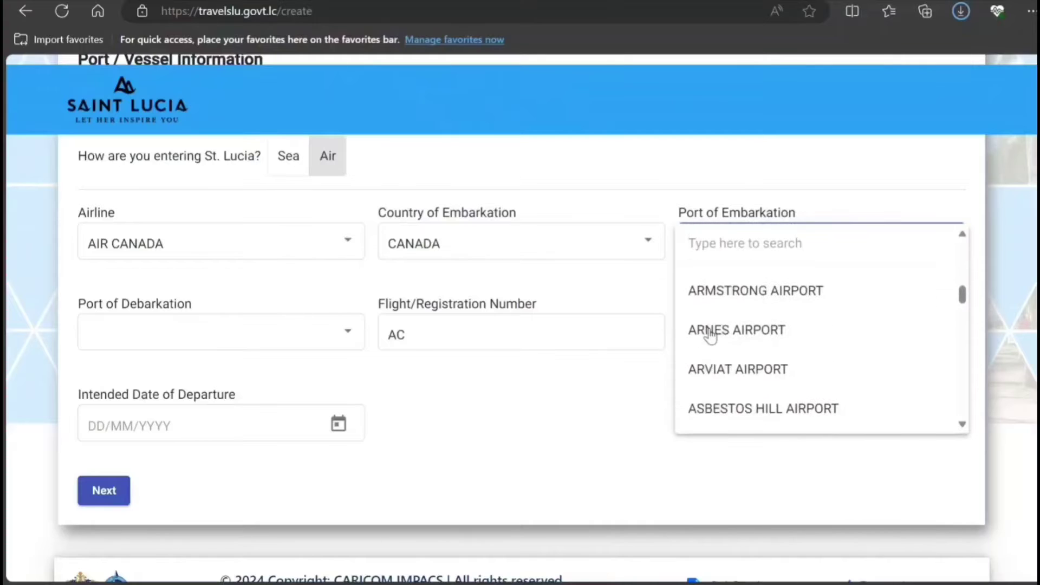
scroll(711, 336, "down", 10)
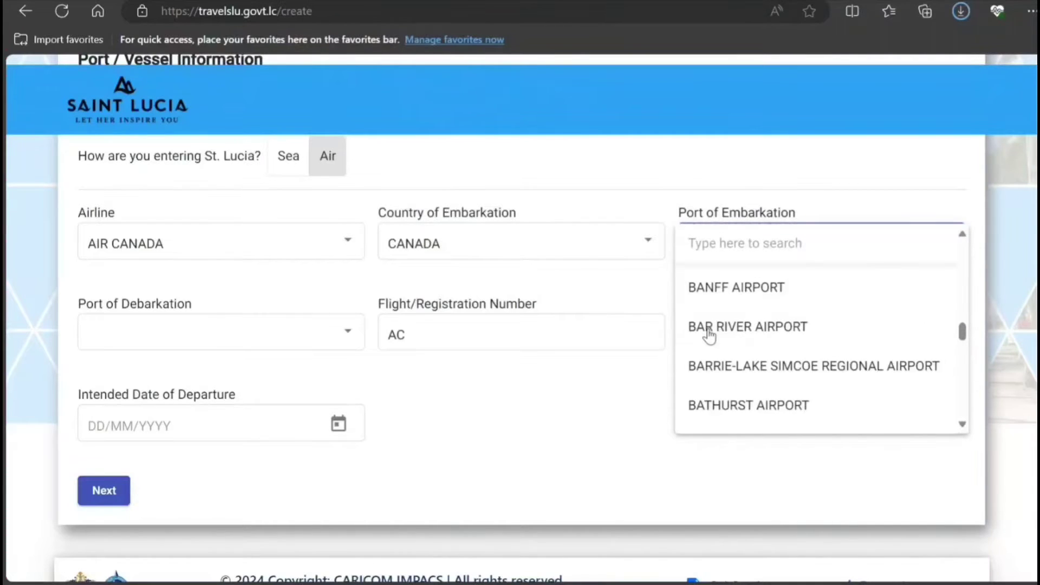
scroll(709, 337, "down", 10)
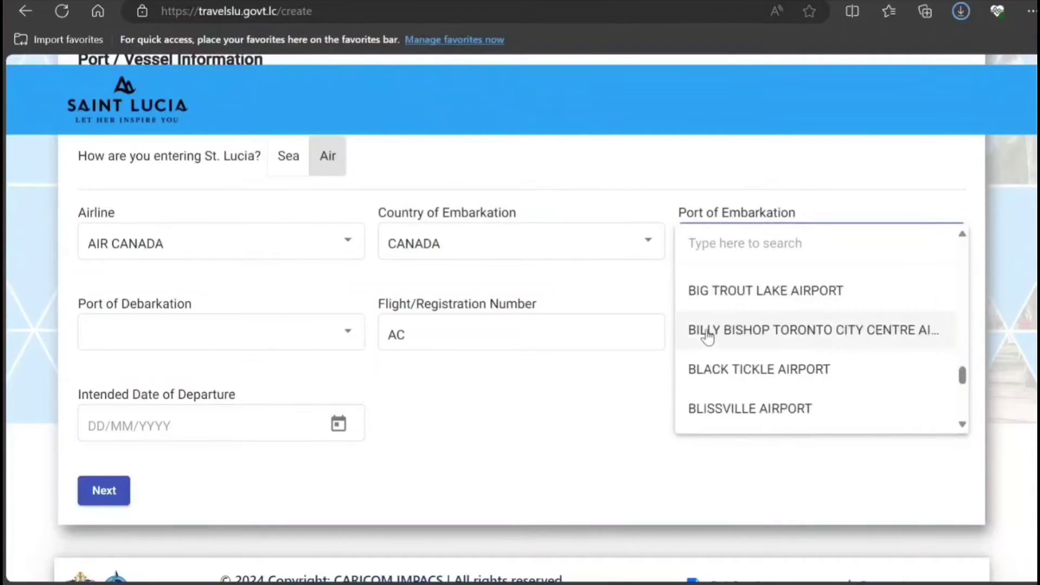
scroll(707, 337, "down", 4)
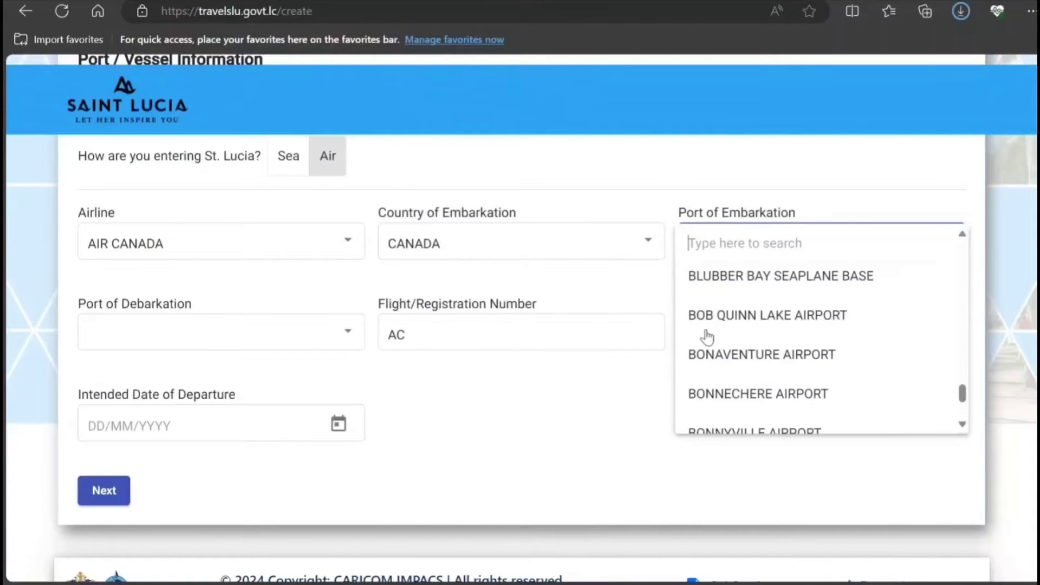
scroll(707, 337, "down", 4)
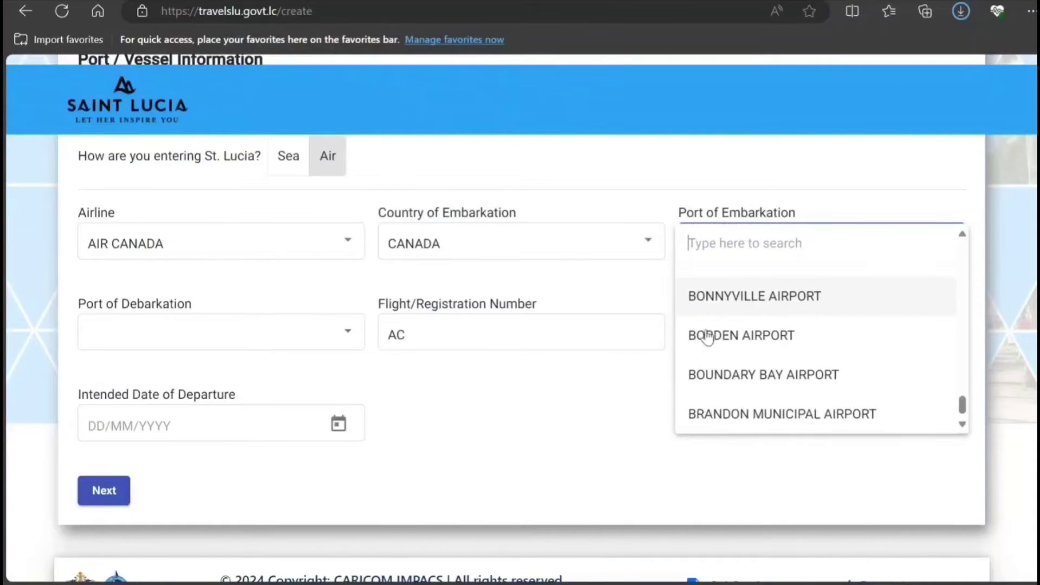
scroll(707, 337, "down", 1)
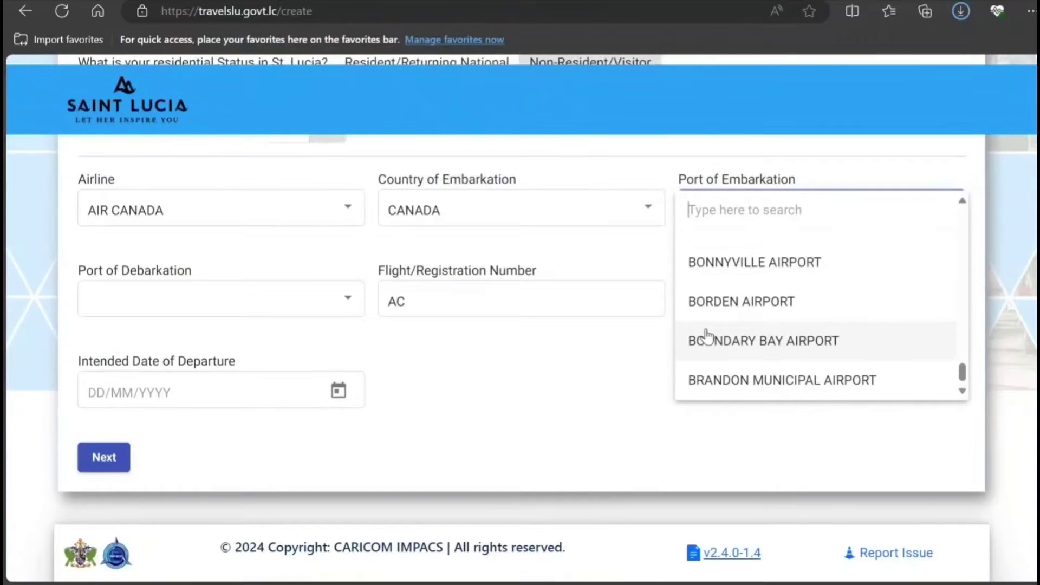
scroll(756, 327, "up", 5)
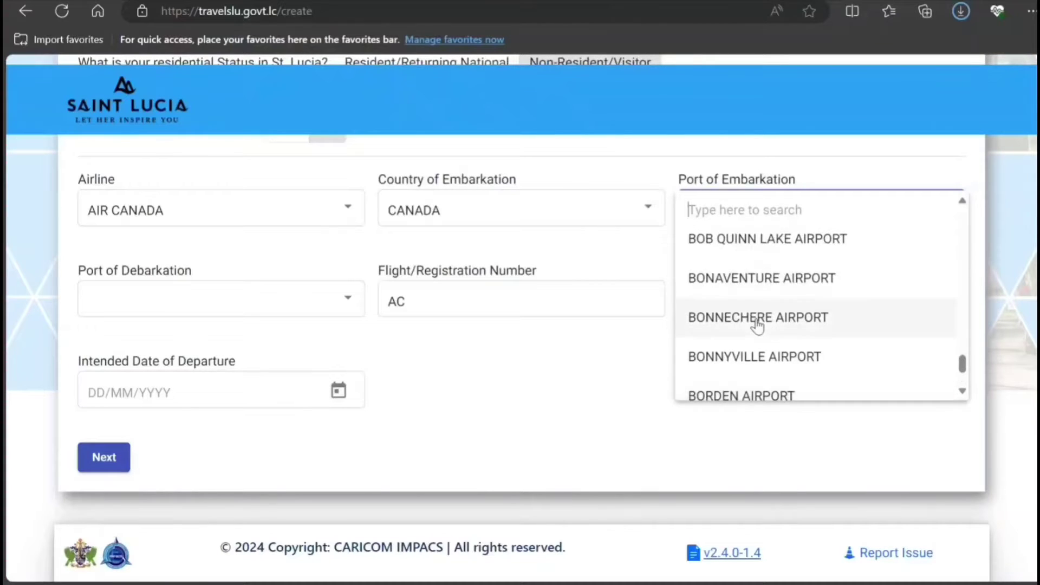
scroll(758, 327, "up", 4)
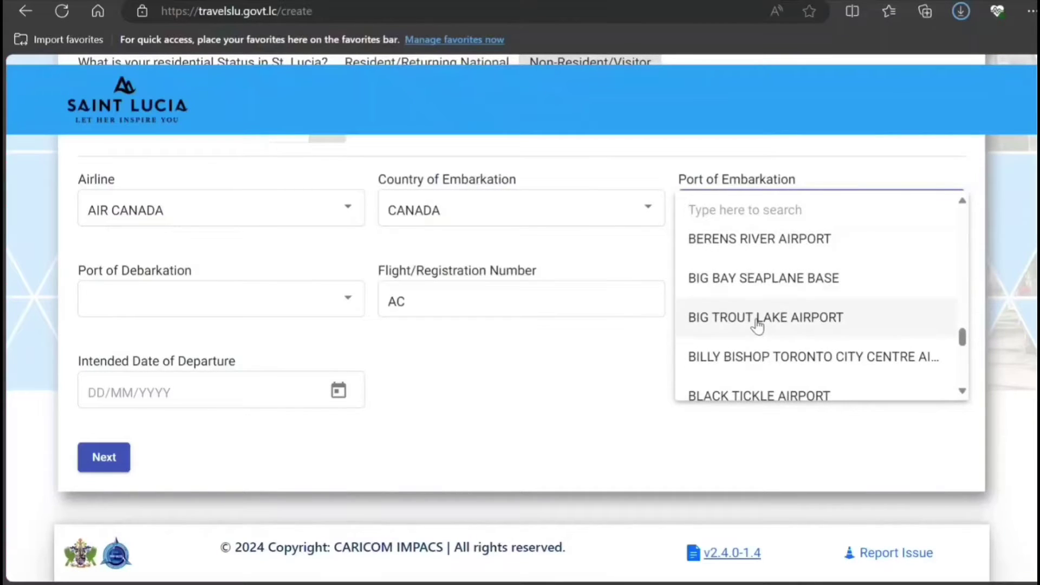
left_click(730, 353)
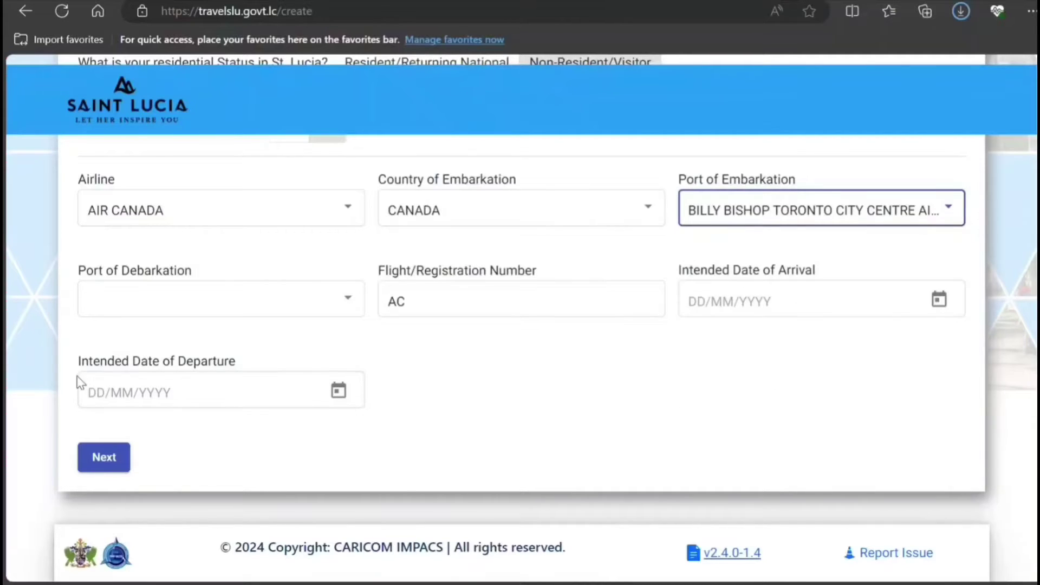
Set debarkation port HEWANORRA INTERNATIONAL AIRPORT and flight number AC6767676.
left_click(251, 311)
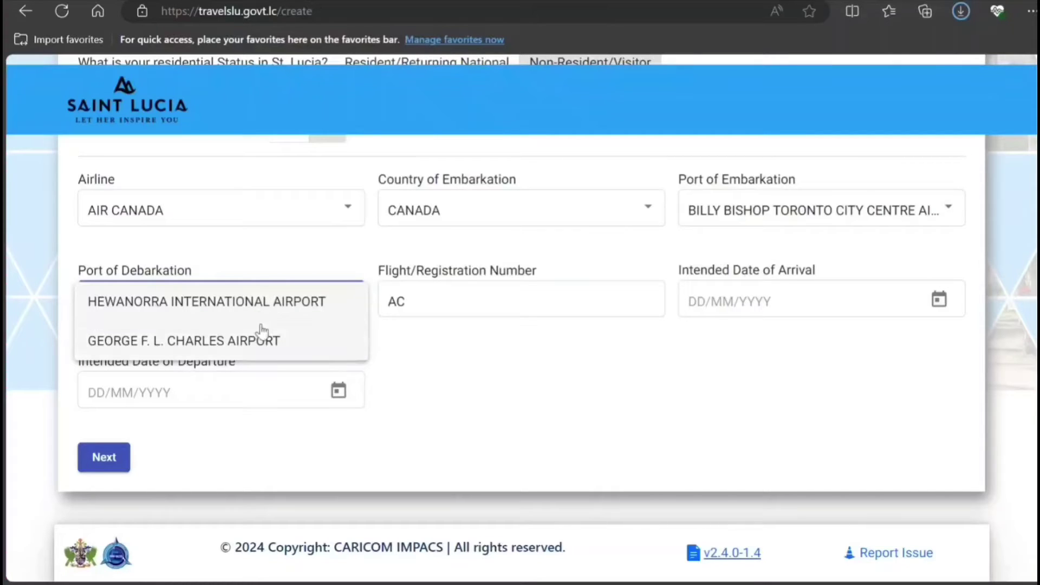
left_click(270, 308)
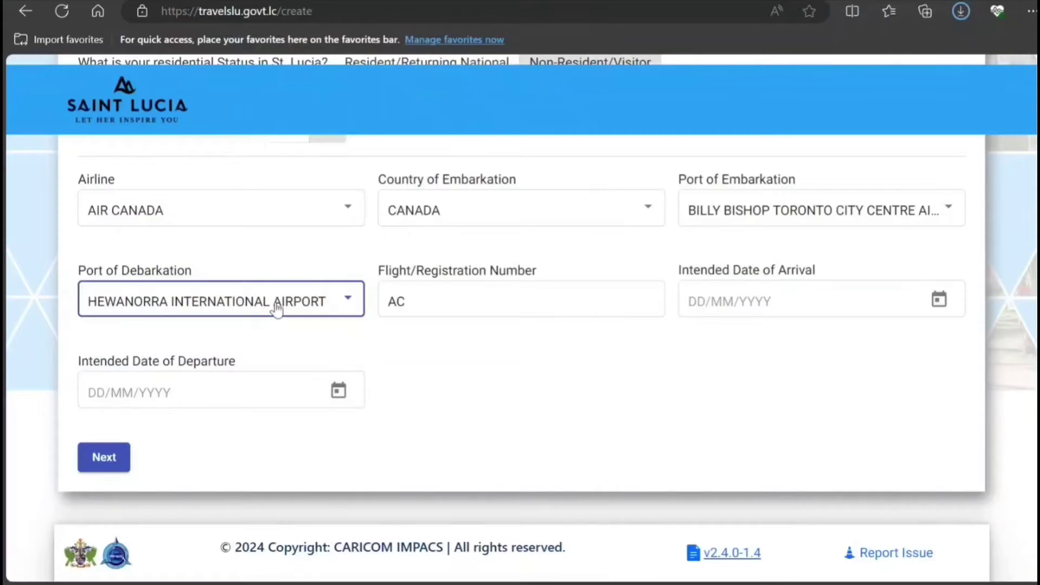
left_click(467, 294)
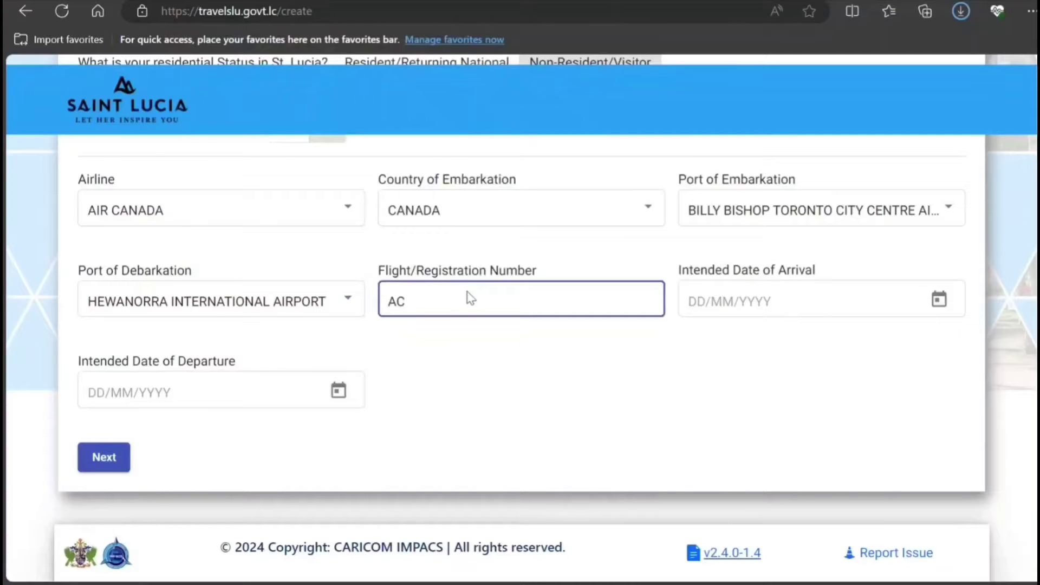
type("AC6767676")
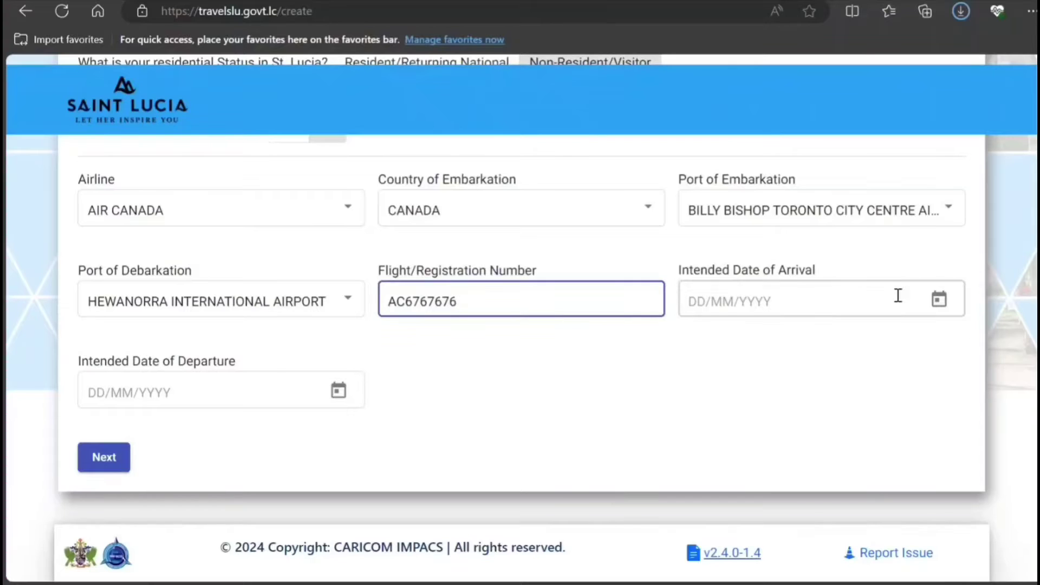
Choose arrival date 19/2/2024 and departure date 11/3/2024, then go to Personal Information.
left_click(940, 302)
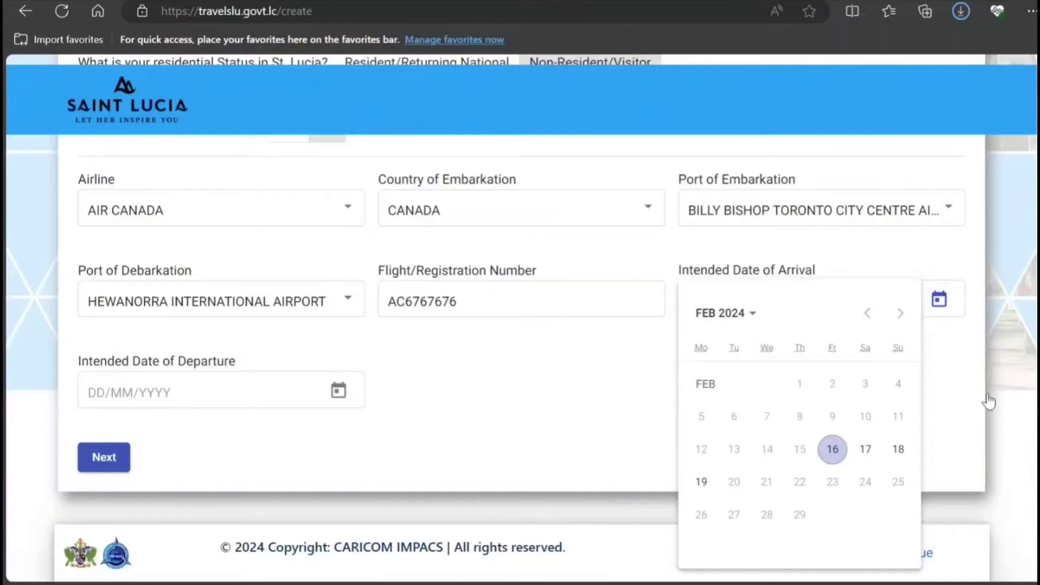
left_click(701, 481)
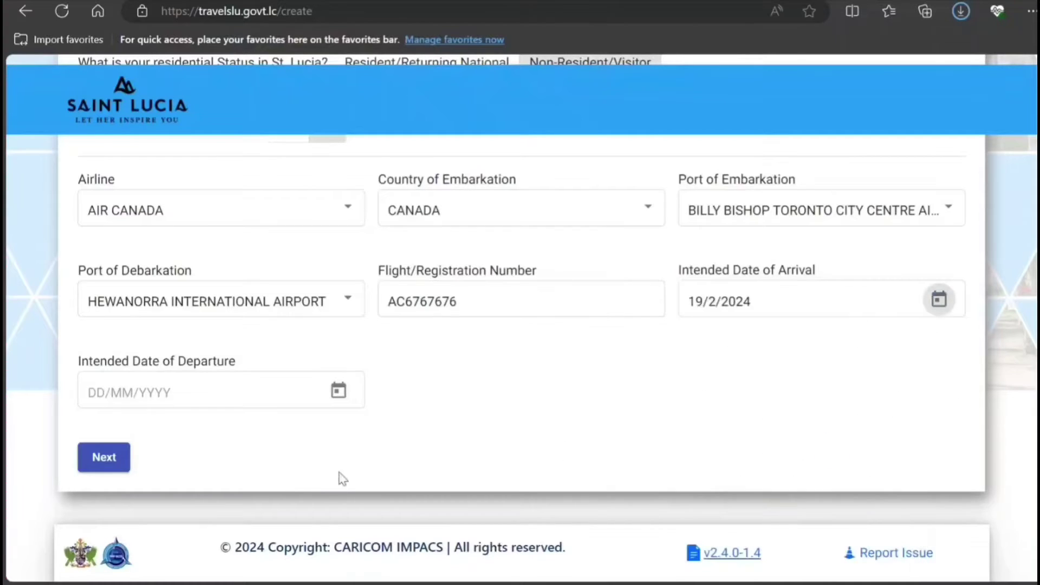
left_click(338, 393)
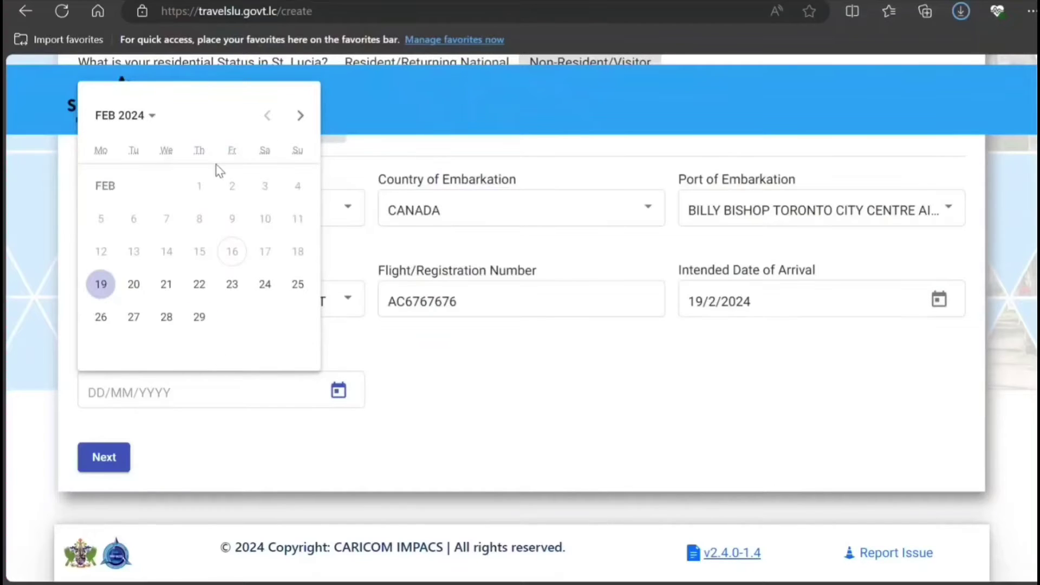
left_click(299, 115)
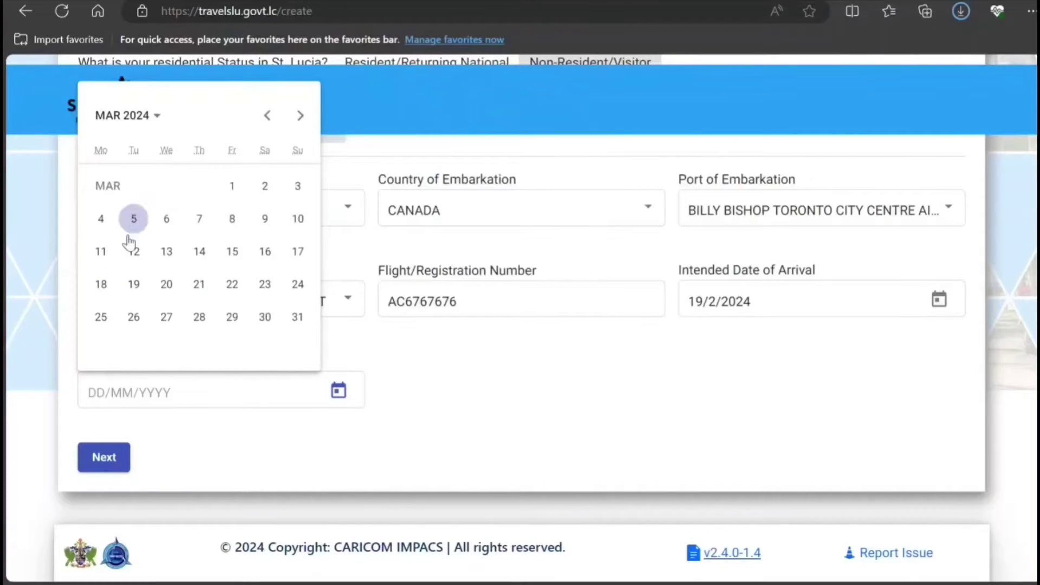
left_click(101, 251)
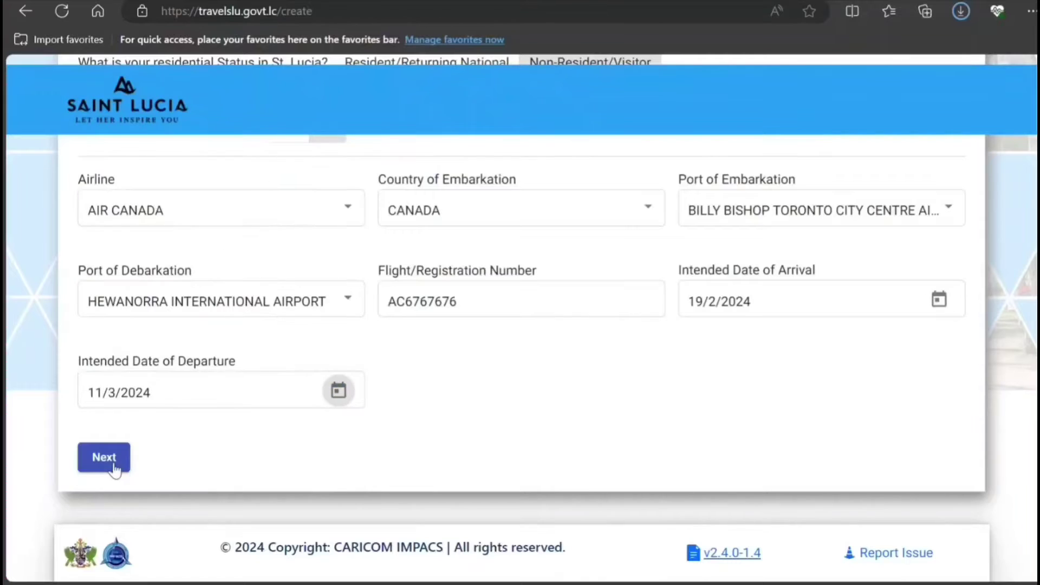
left_click(112, 464)
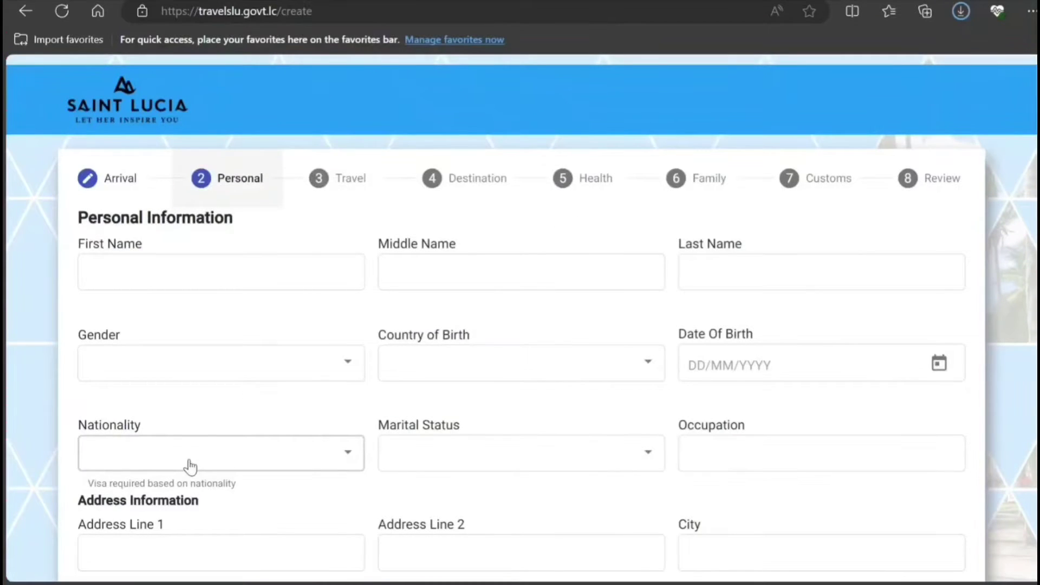
Enter the traveller's first and last name and choose gender MALE.
left_click(256, 271)
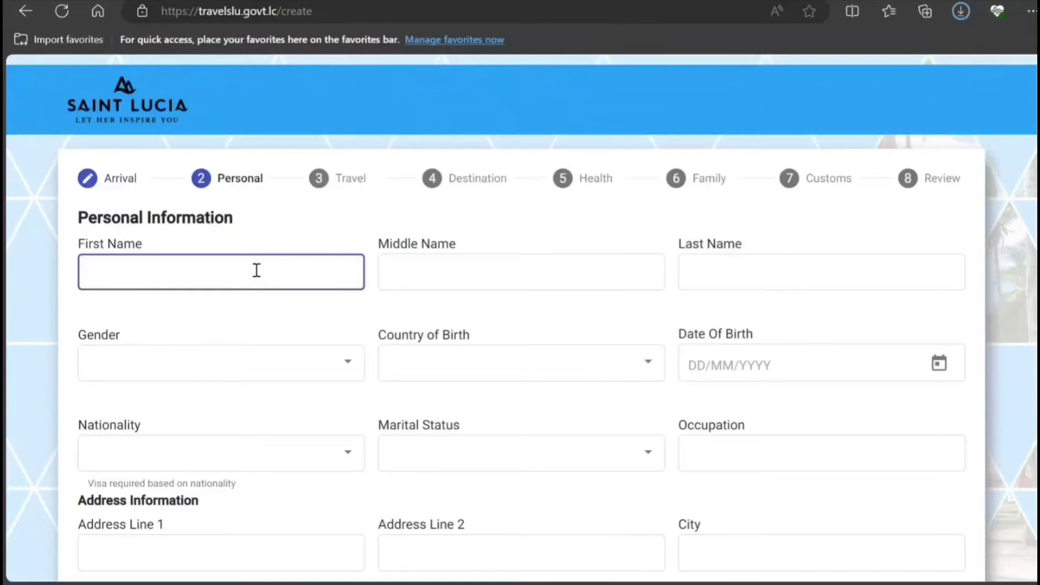
type("JOHN")
key("Tab")
key("Tab")
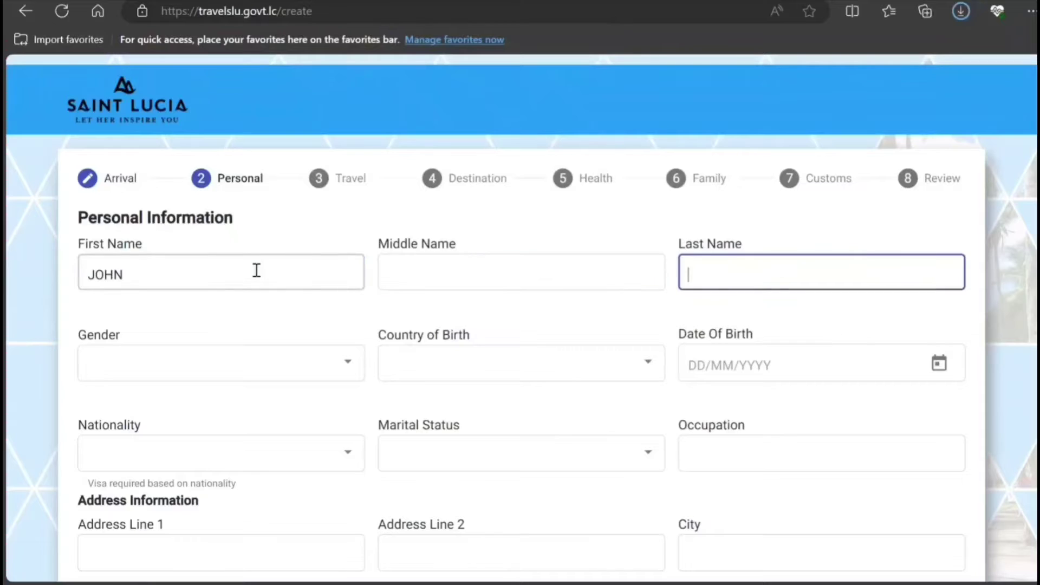
type("SMITH")
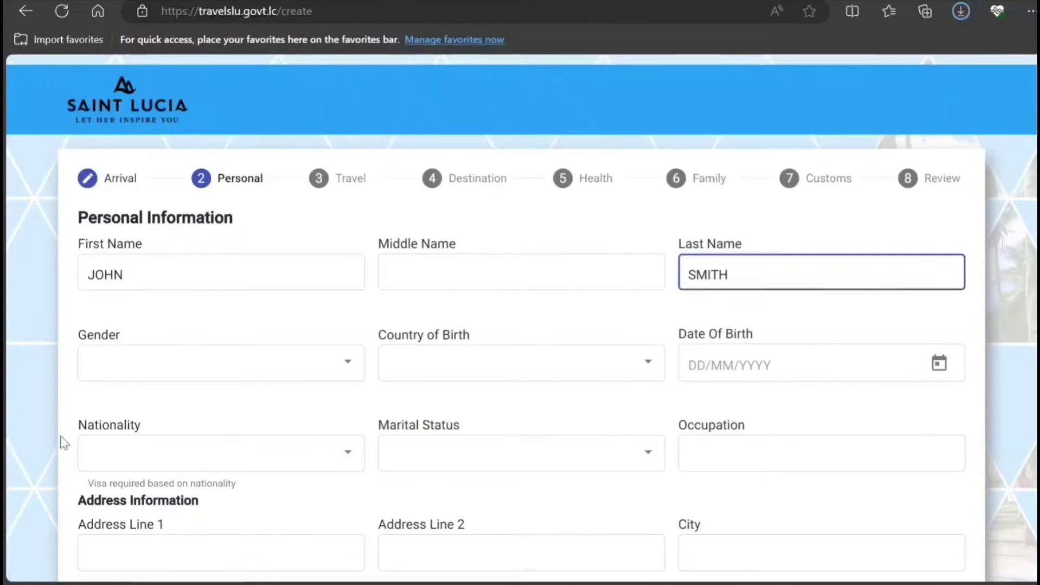
left_click(226, 382)
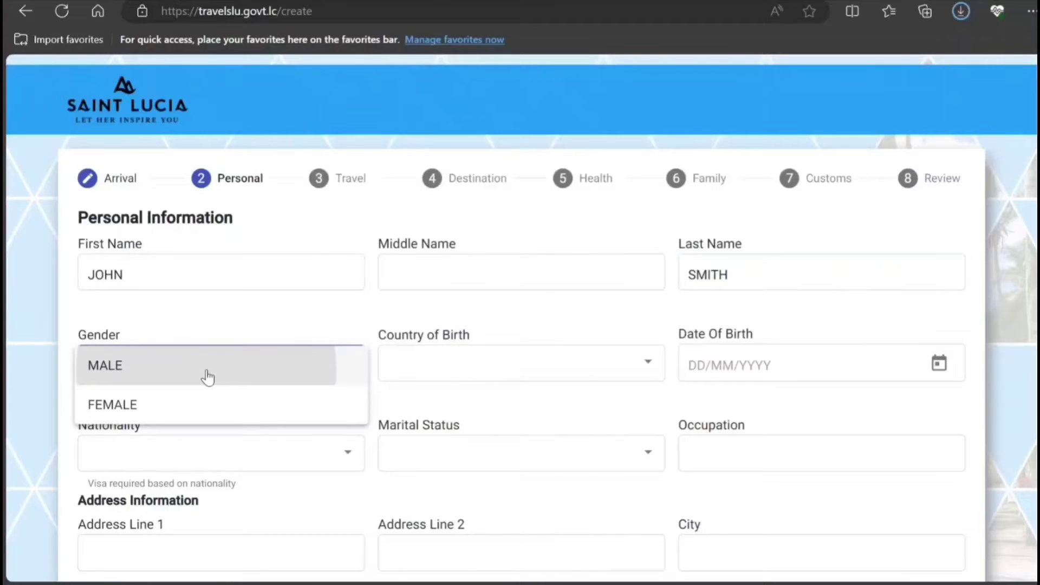
left_click(204, 375)
Set country of birth to CANADA and date of birth to 16/1/2001.
left_click(564, 360)
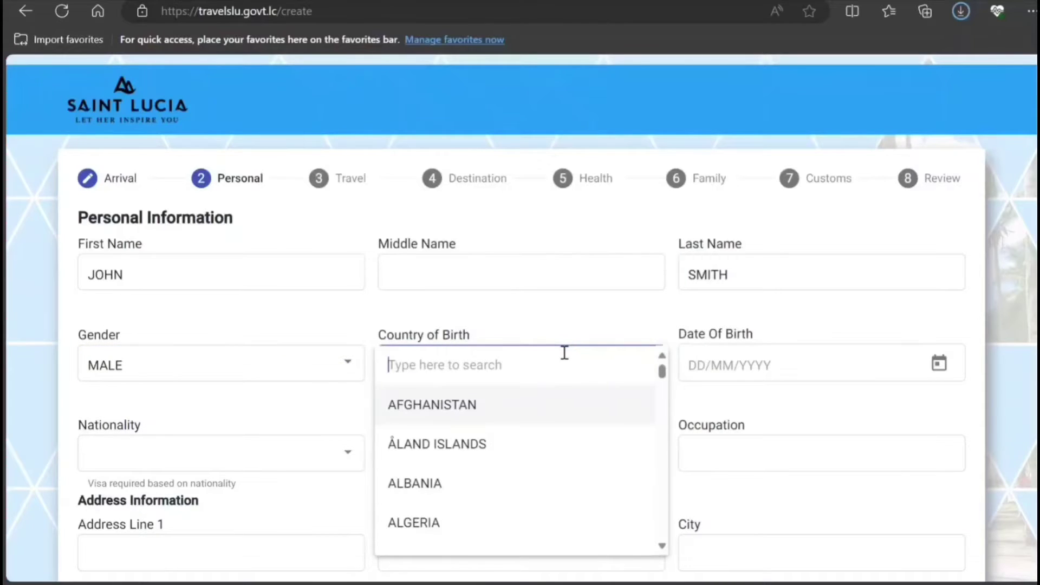
type("ca")
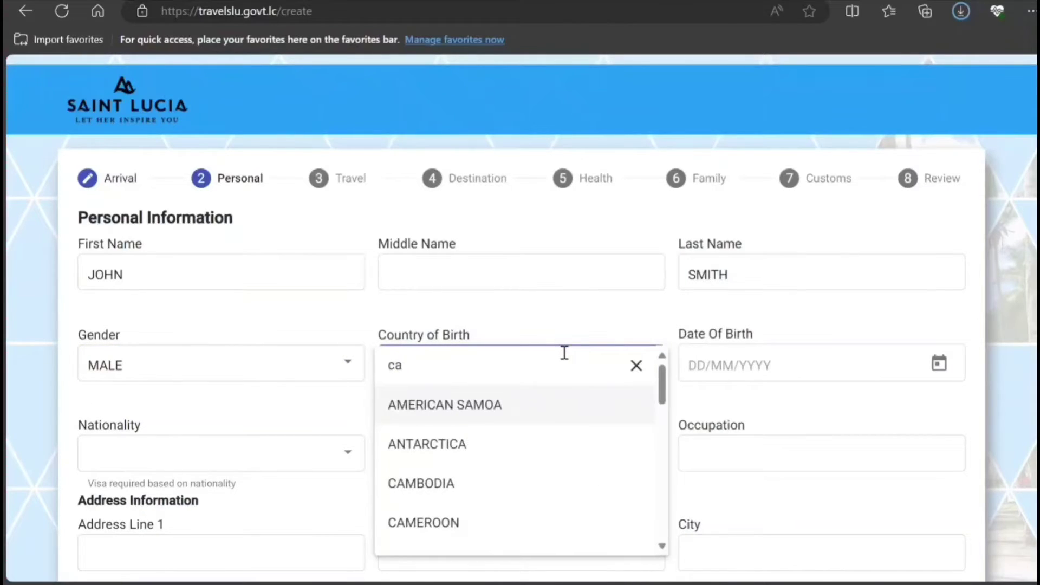
type("nada")
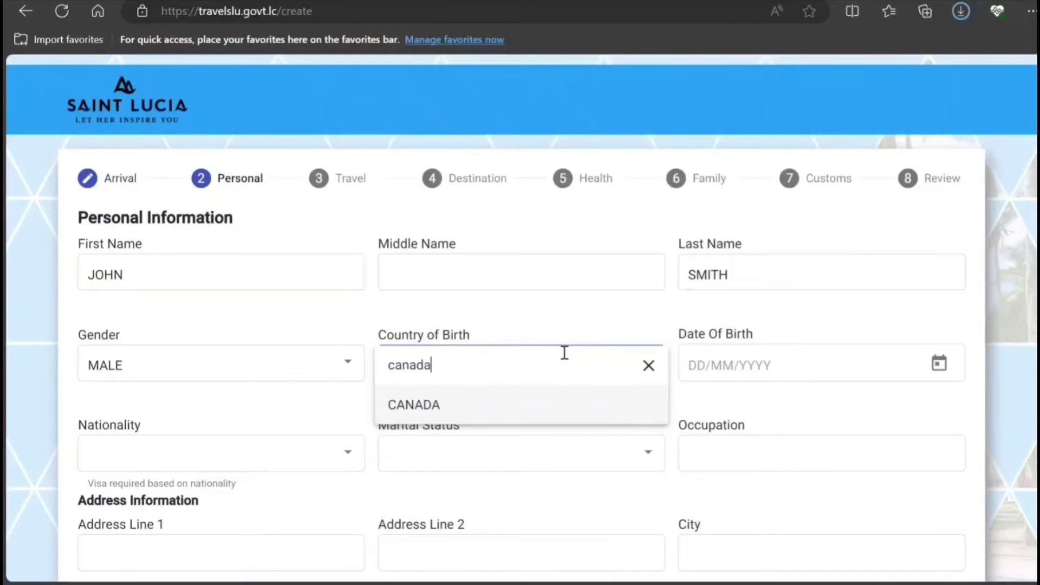
left_click(532, 416)
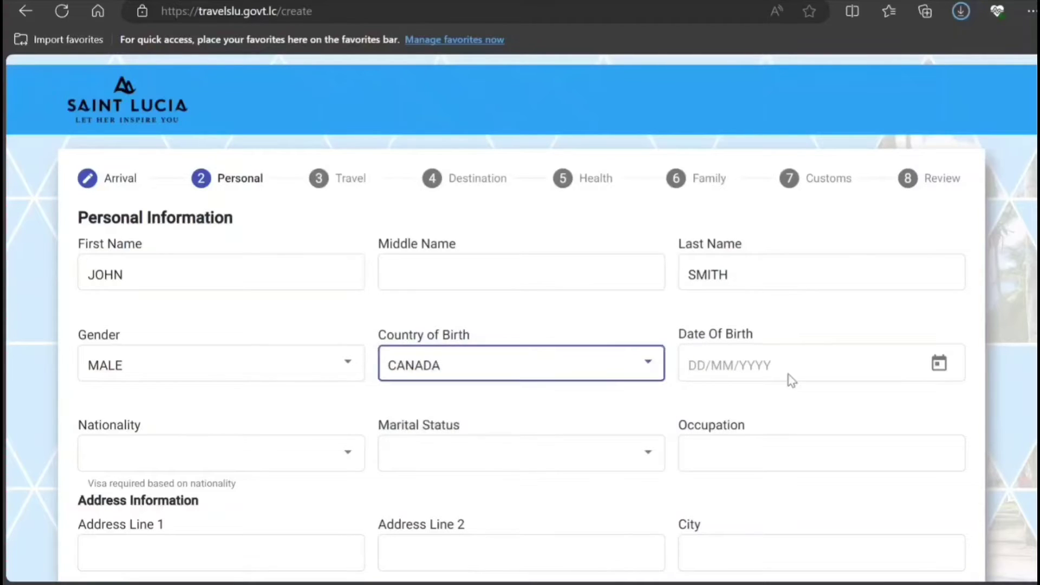
left_click(845, 367)
left_click(938, 363)
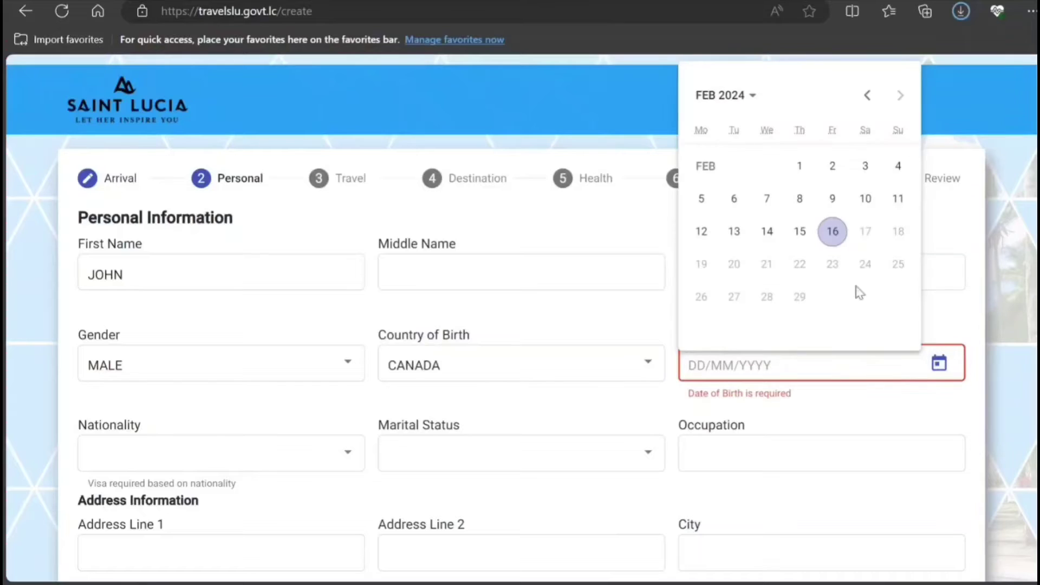
left_click(747, 97)
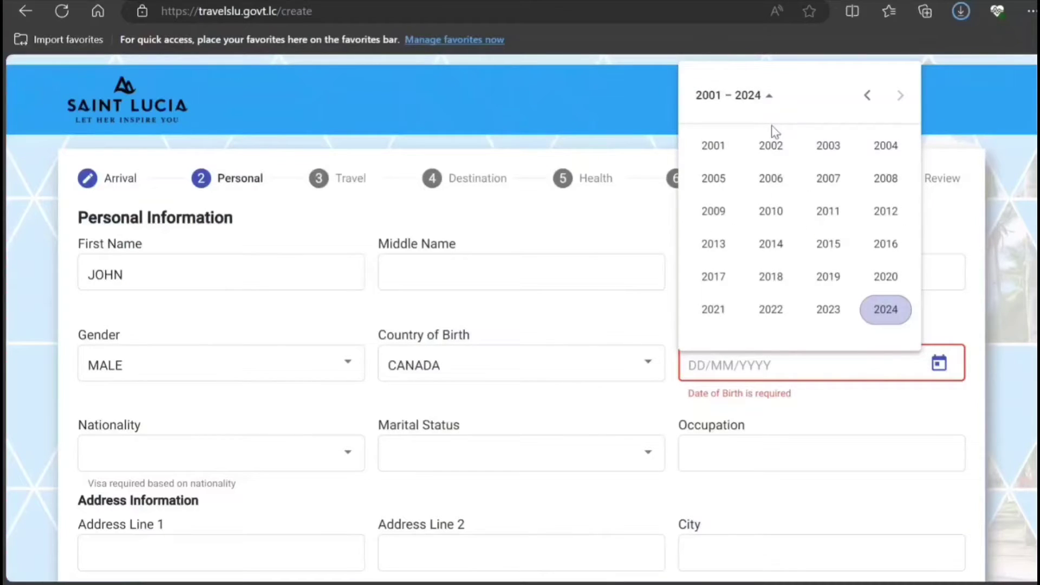
left_click(712, 145)
left_click(714, 181)
left_click(733, 262)
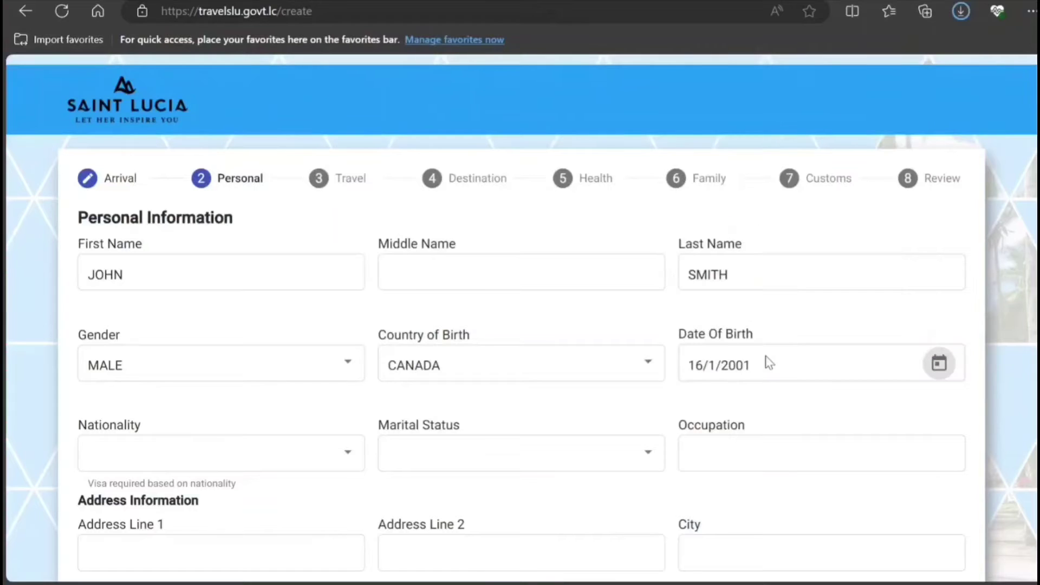
Set nationality CANADA, marital status SINGLE and occupation IT.
scroll(249, 418, "down", 1)
left_click(256, 388)
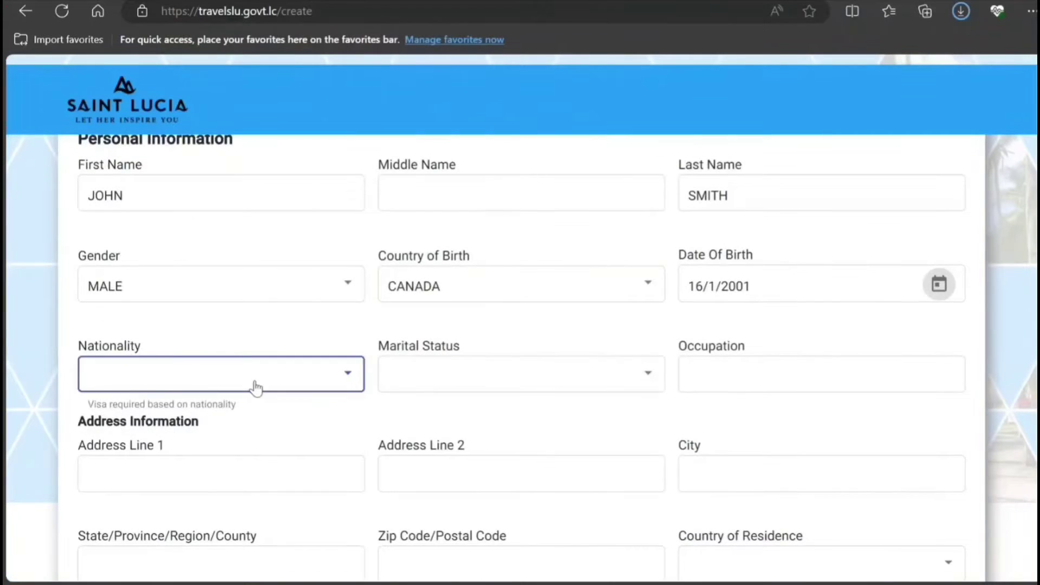
type("c")
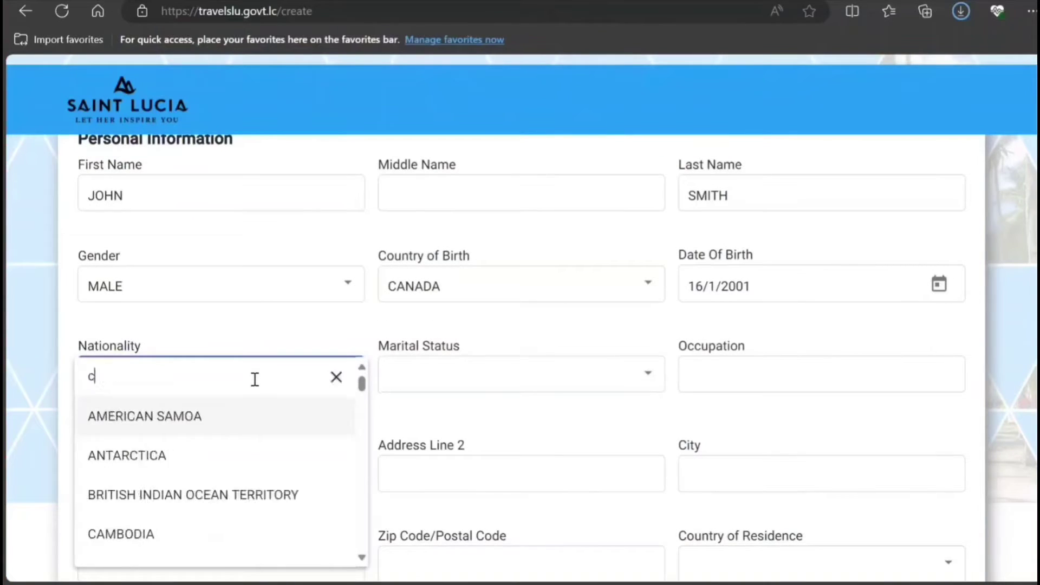
type("anada")
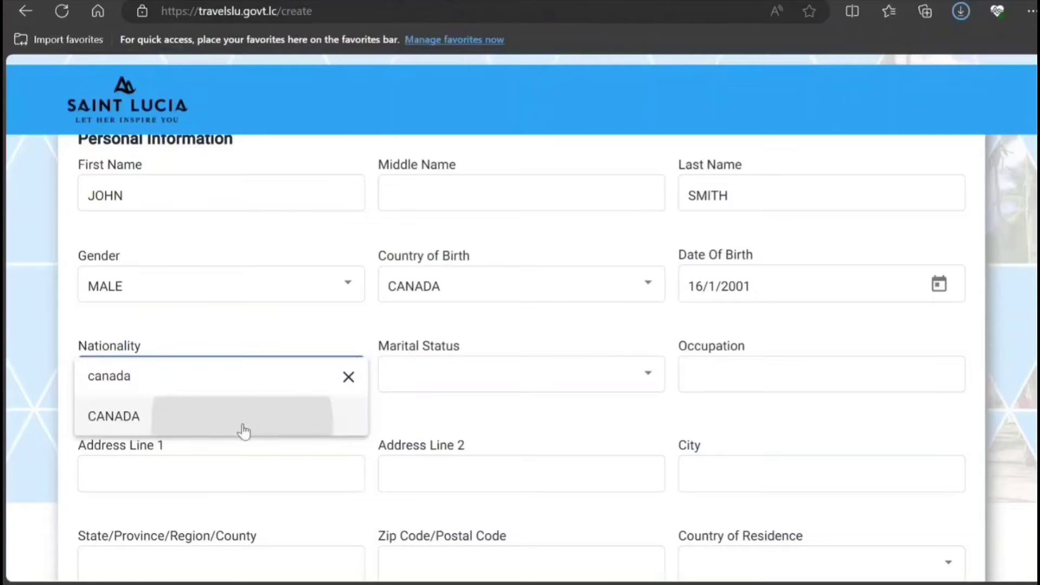
left_click(242, 430)
left_click(476, 374)
left_click(463, 382)
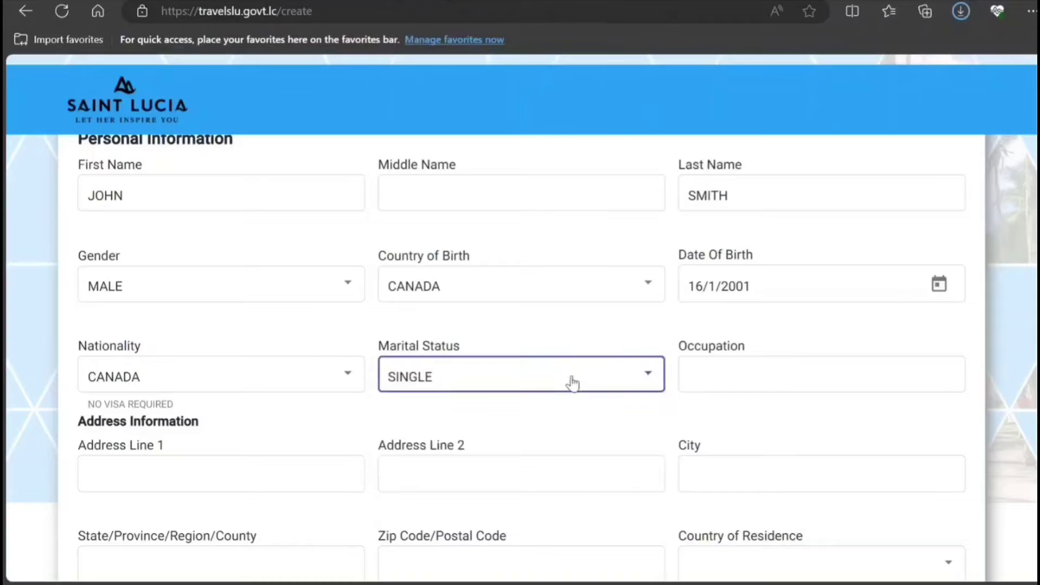
left_click(735, 390)
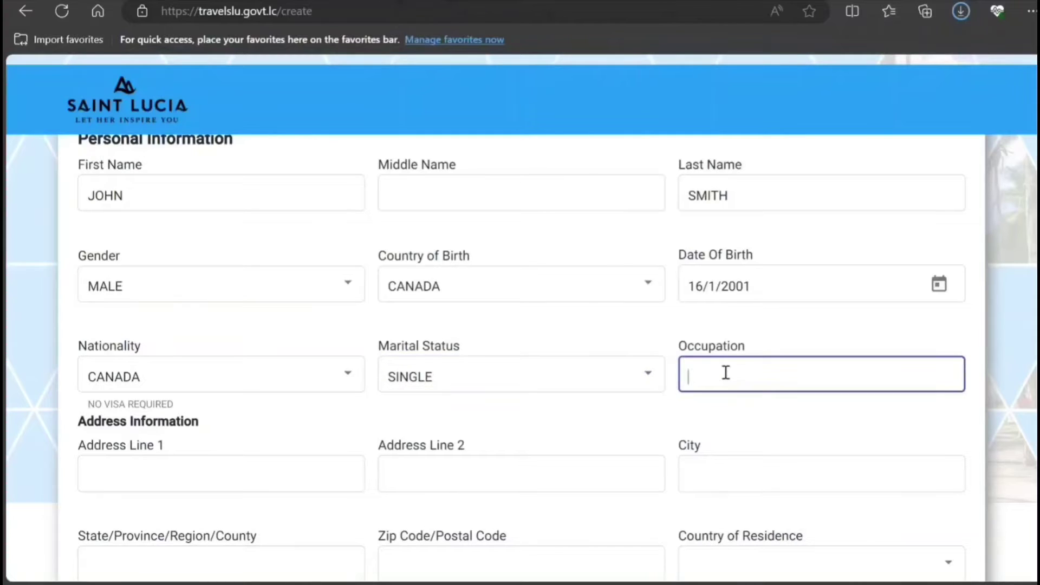
type("OT")
type("IT")
Tick 'I do NOT wish to receive information about St. Lucia'.
scroll(607, 403, "down", 3)
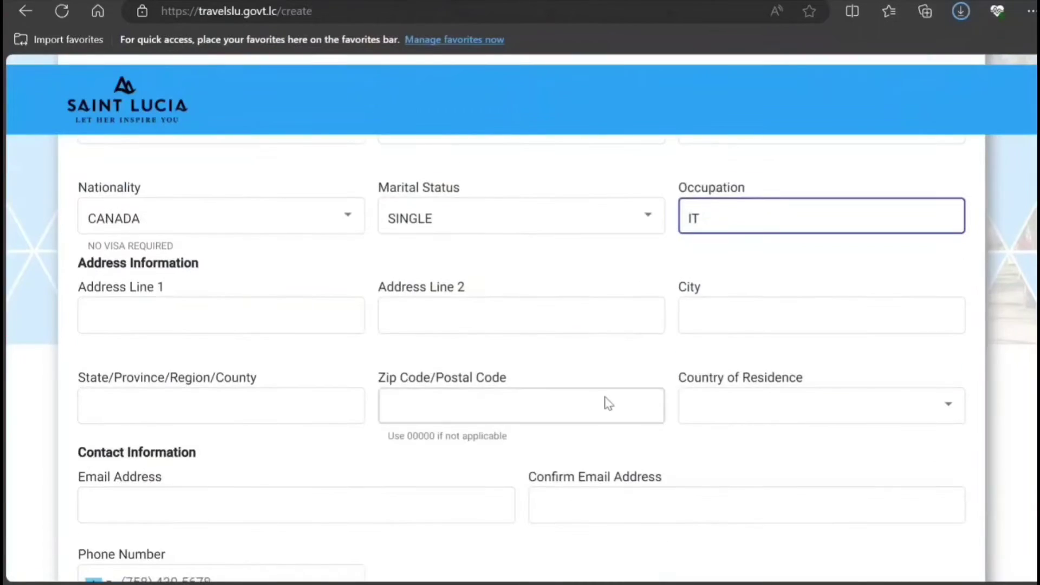
scroll(551, 390, "down", 1)
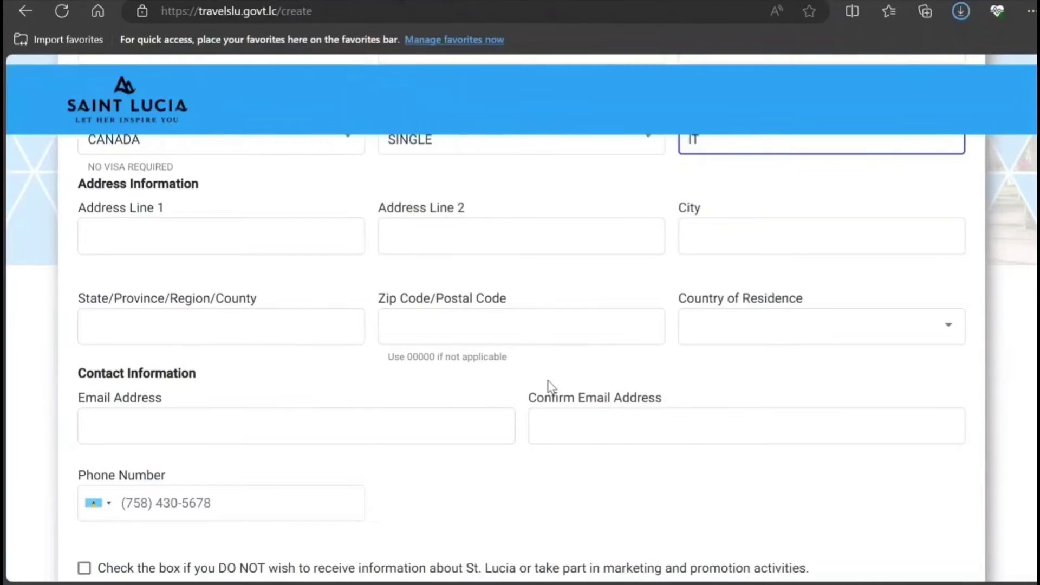
scroll(550, 386, "down", 3)
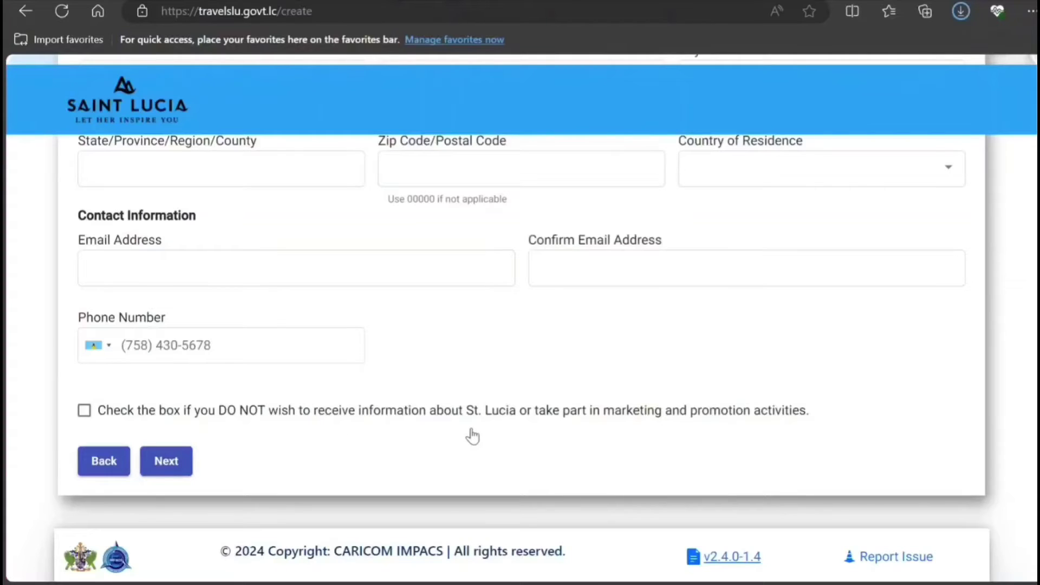
left_click(85, 414)
scroll(271, 404, "down", 1)
scroll(207, 415, "up", 5)
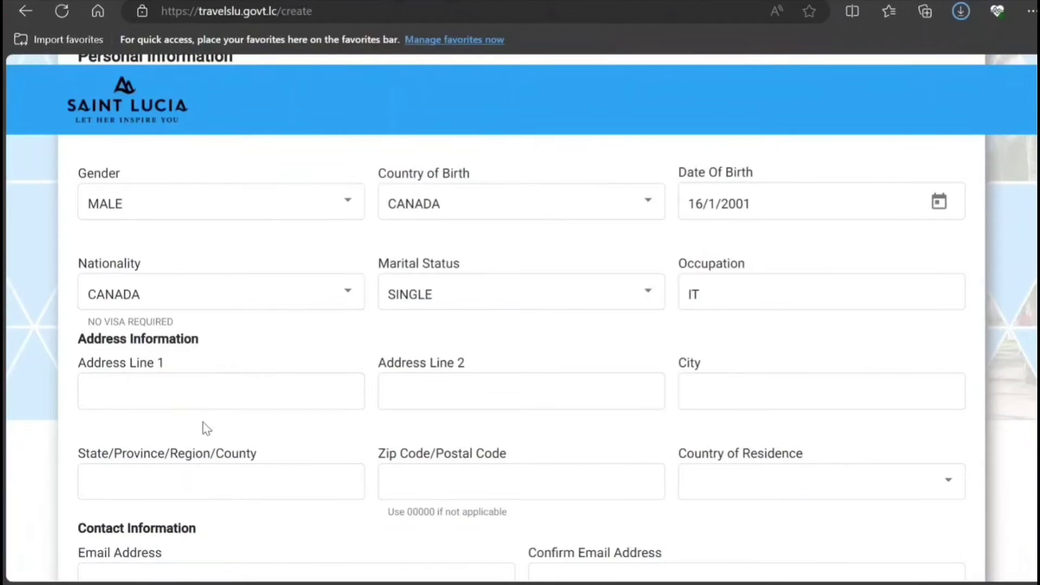
Enter the street address in Address Line 1 and TORONTO as the city.
left_click(222, 385)
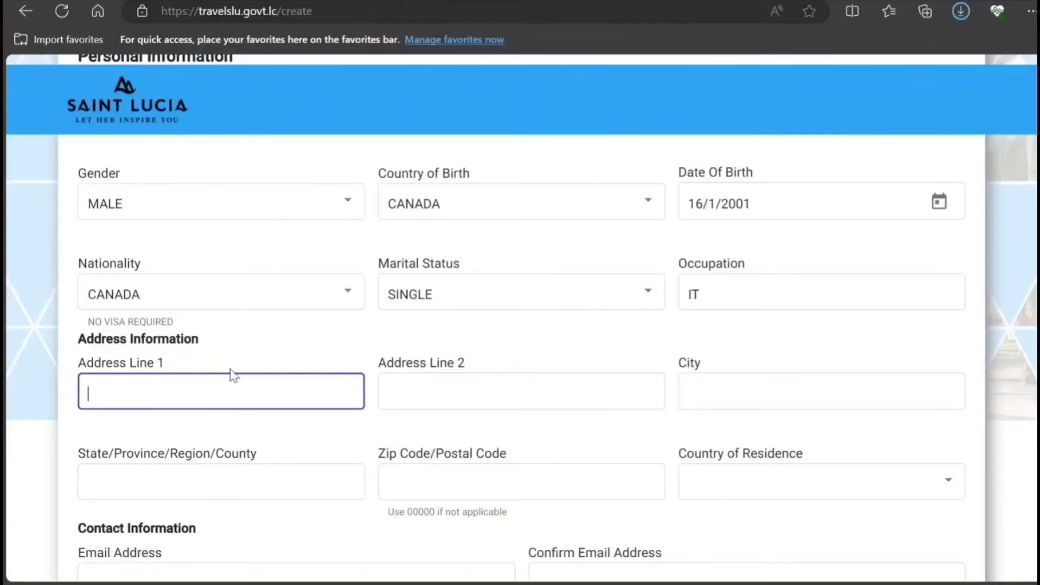
type("787878 TT S")
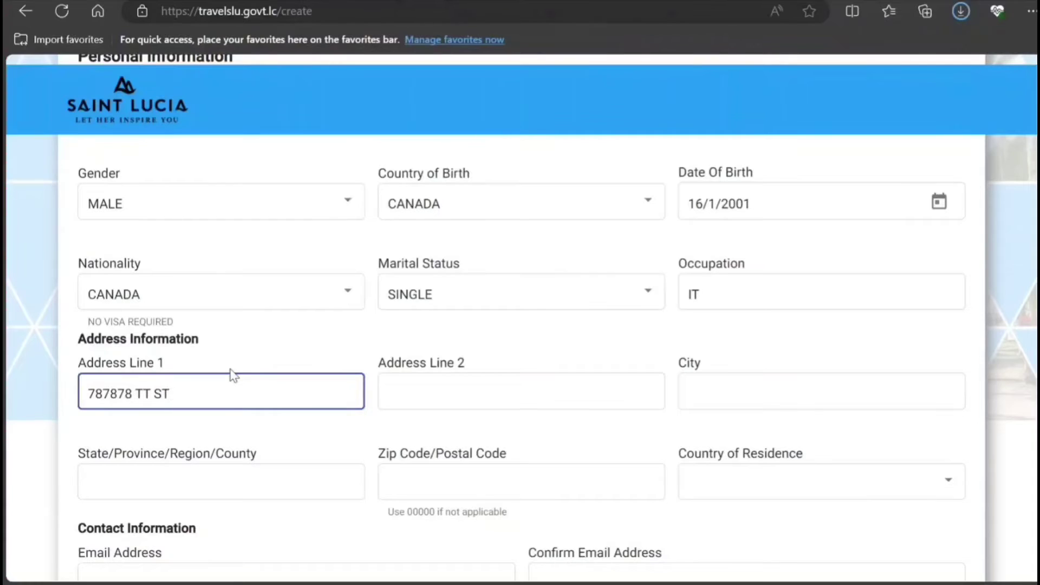
type("T")
key("Tab")
key("Tab")
key("Tab")
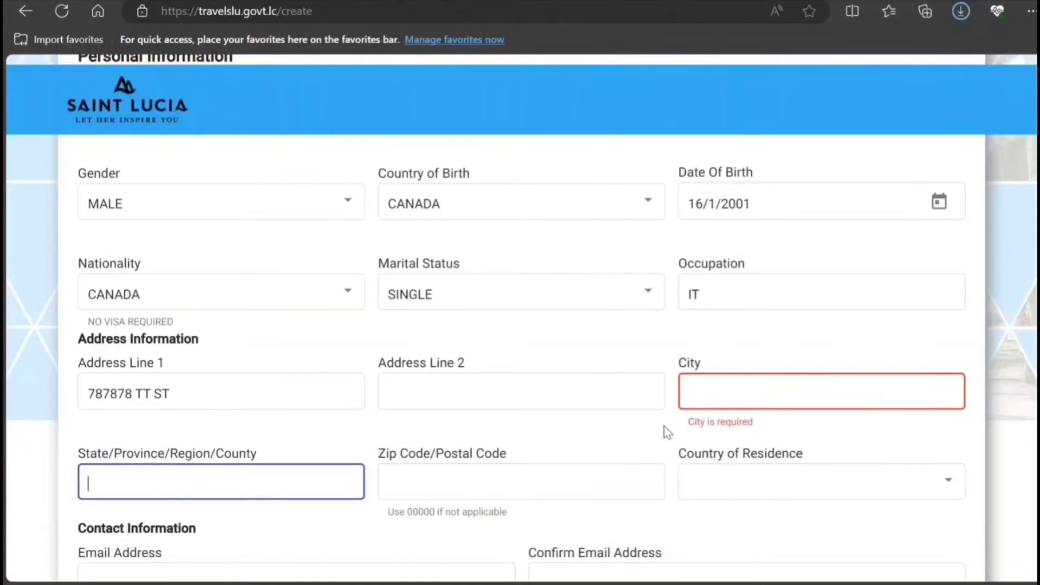
left_click(706, 389)
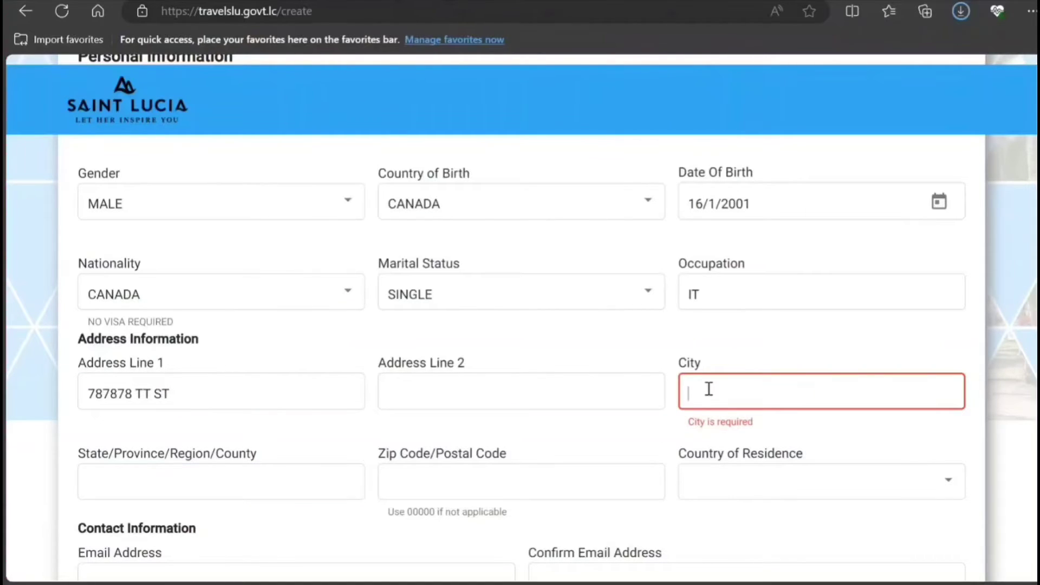
type("TORONTO")
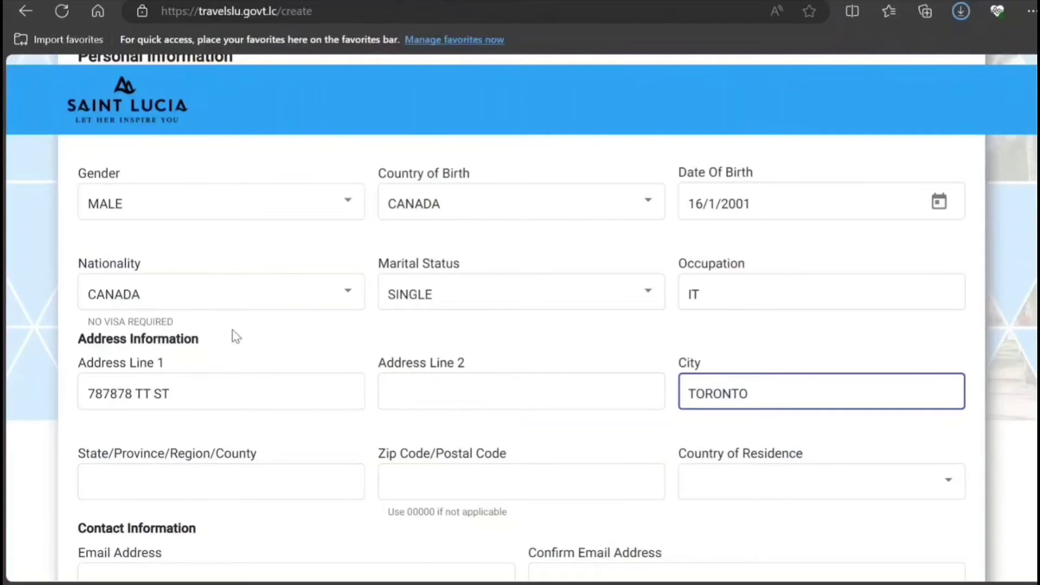
Fill in province ON, zip code 00000 and country of residence CANADA.
scroll(236, 335, "down", 3)
left_click(237, 331)
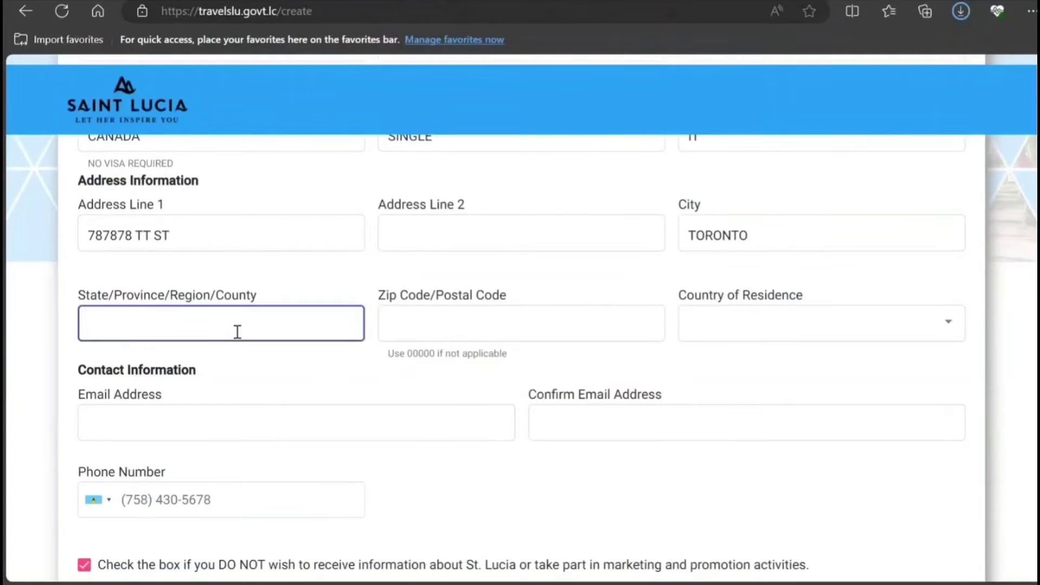
type("ON")
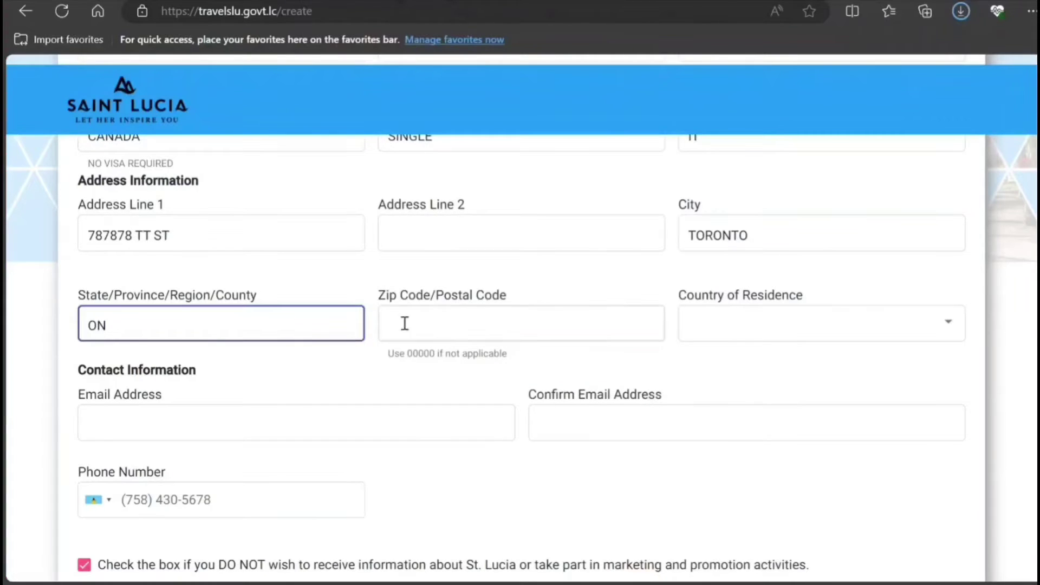
left_click(417, 322)
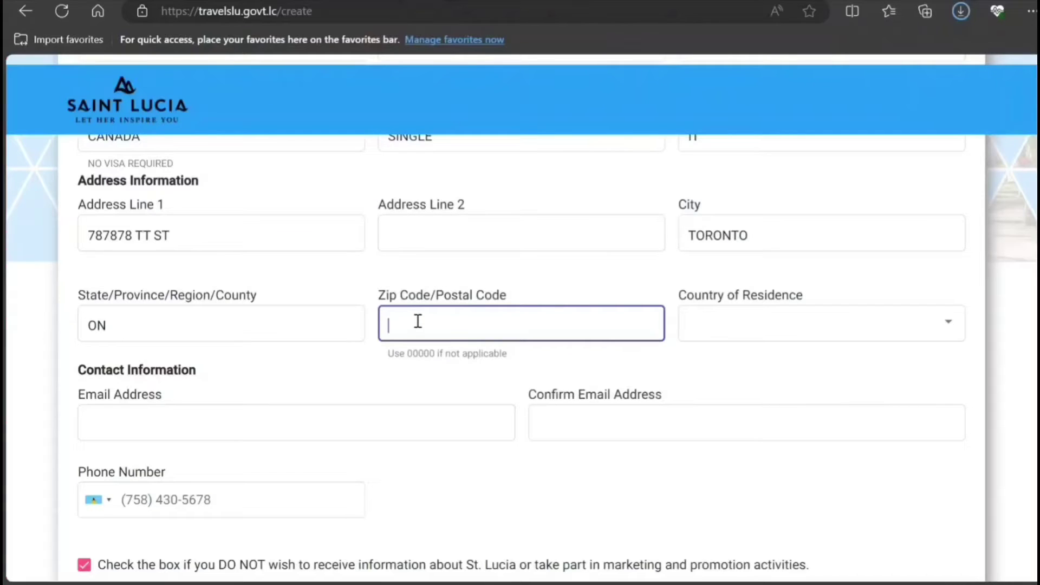
type("00000")
left_click(833, 327)
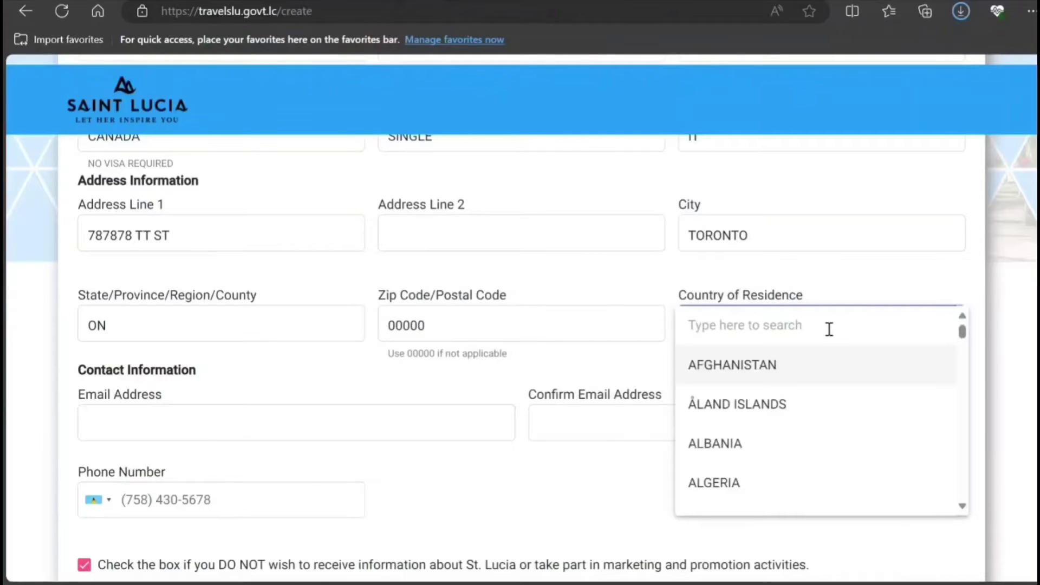
type("canada")
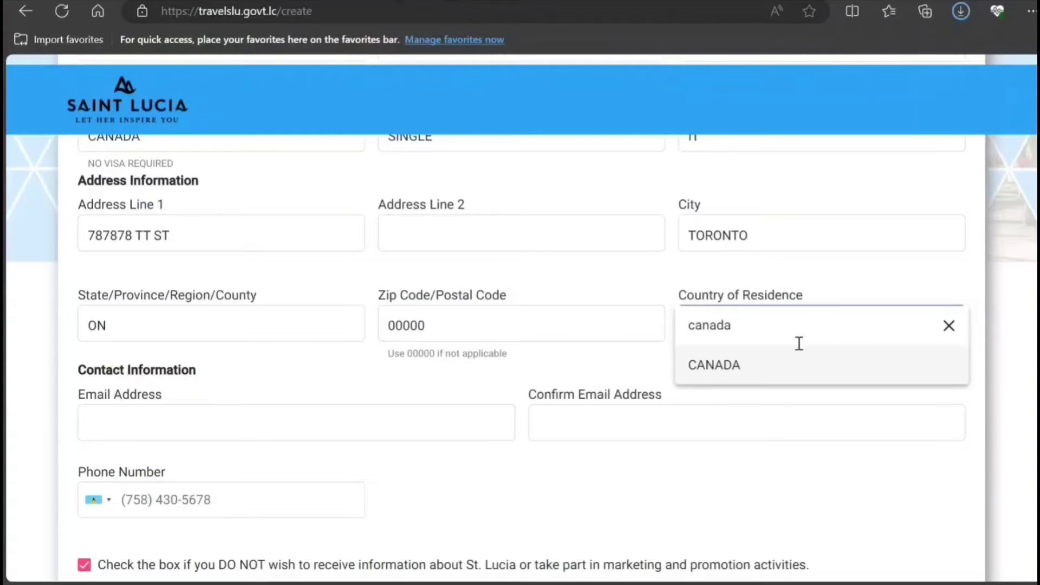
left_click(764, 365)
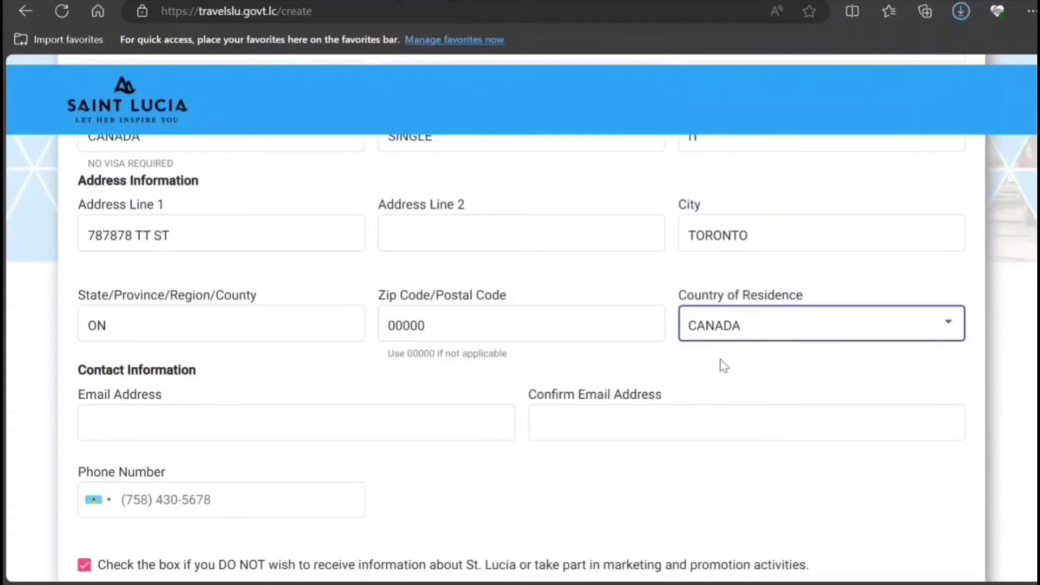
scroll(509, 365, "down", 3)
Enter the contact e-mail address and paste the same address into the confirmation field.
left_click(365, 261)
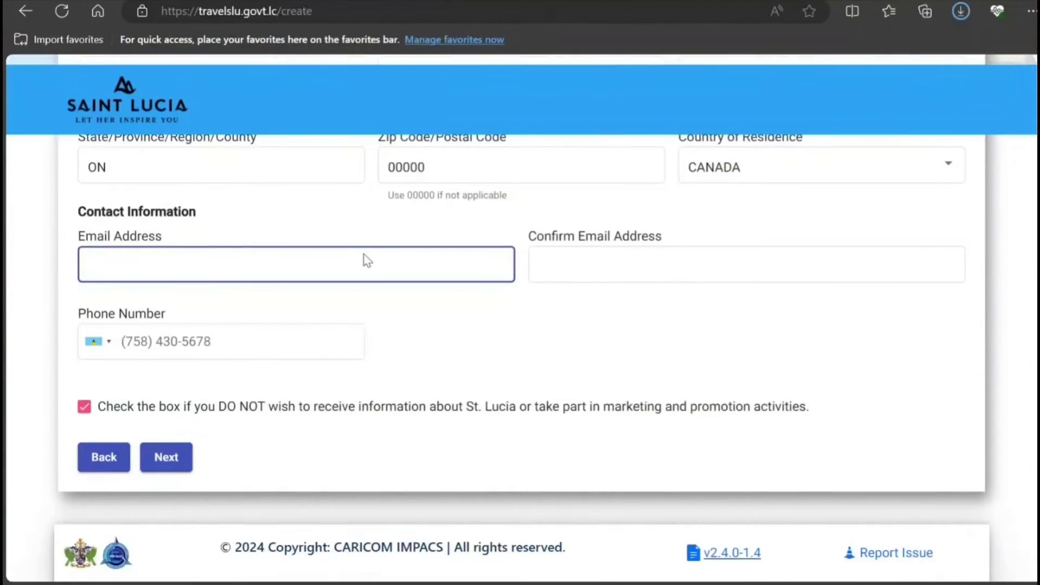
type("mkkmkmkmkkmkmkmkmkm")
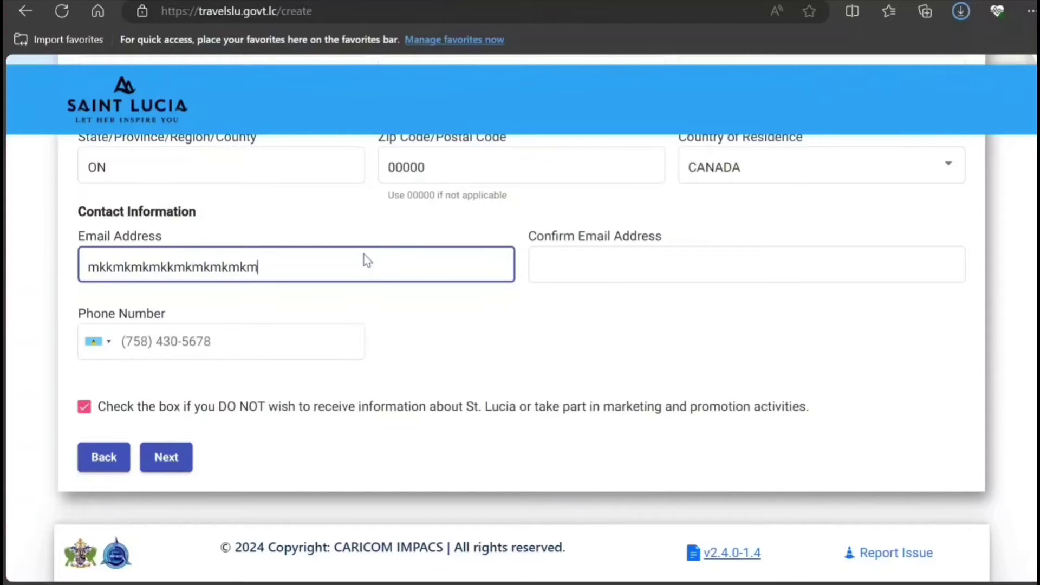
type("k@")
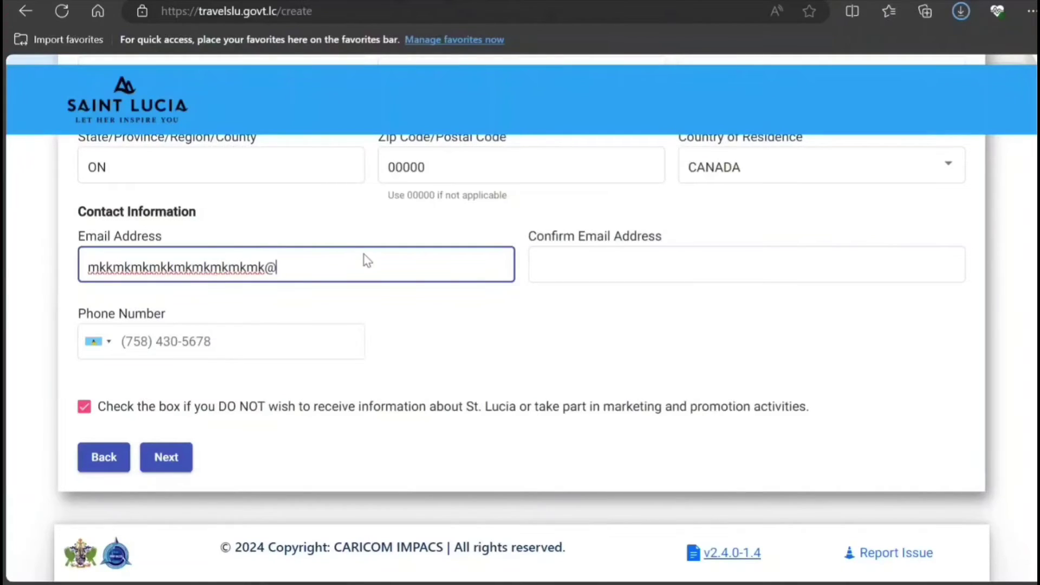
type("gfffgfgfffg")
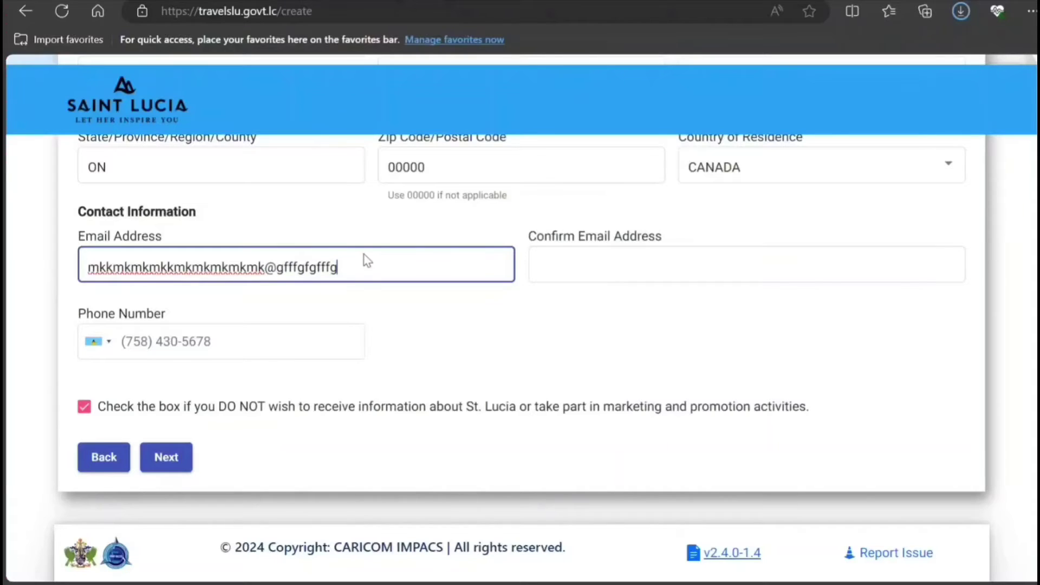
type(".com")
key("ctrl+a")
key("ctrl+c")
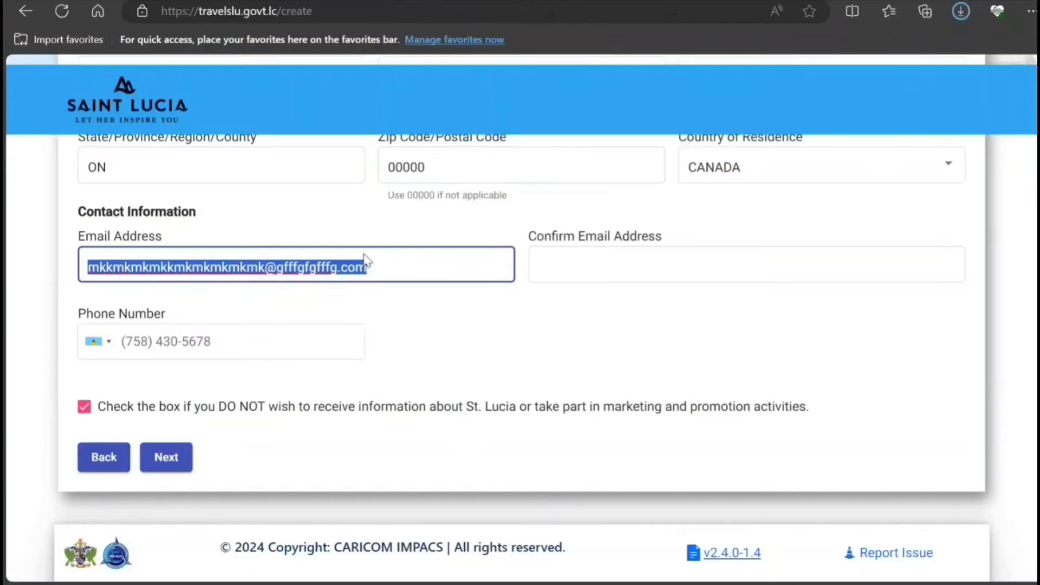
left_click(684, 268)
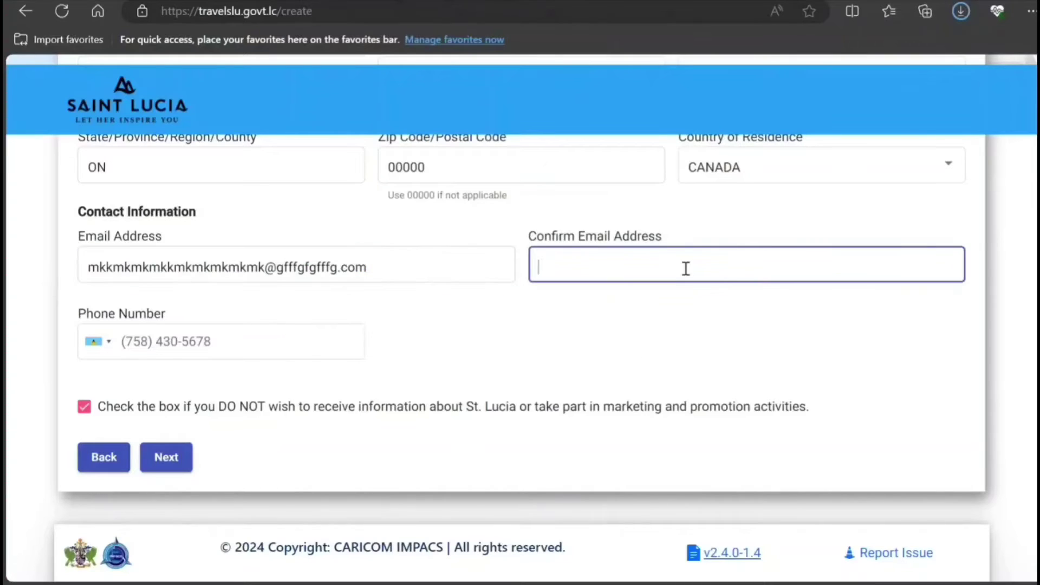
key("ctrl+v")
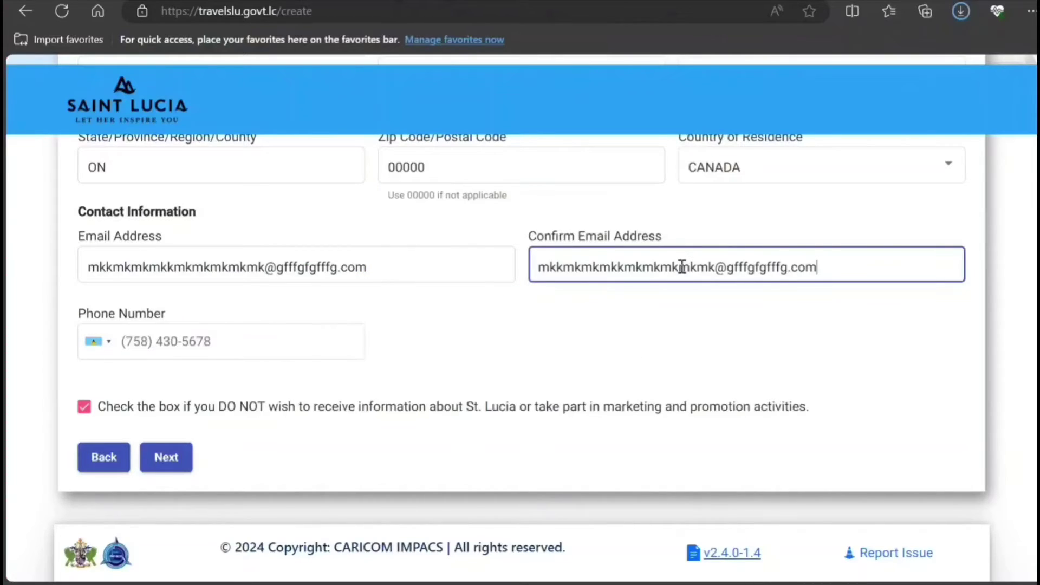
Put an all-zero placeholder number into the Phone Number field.
left_click(183, 339)
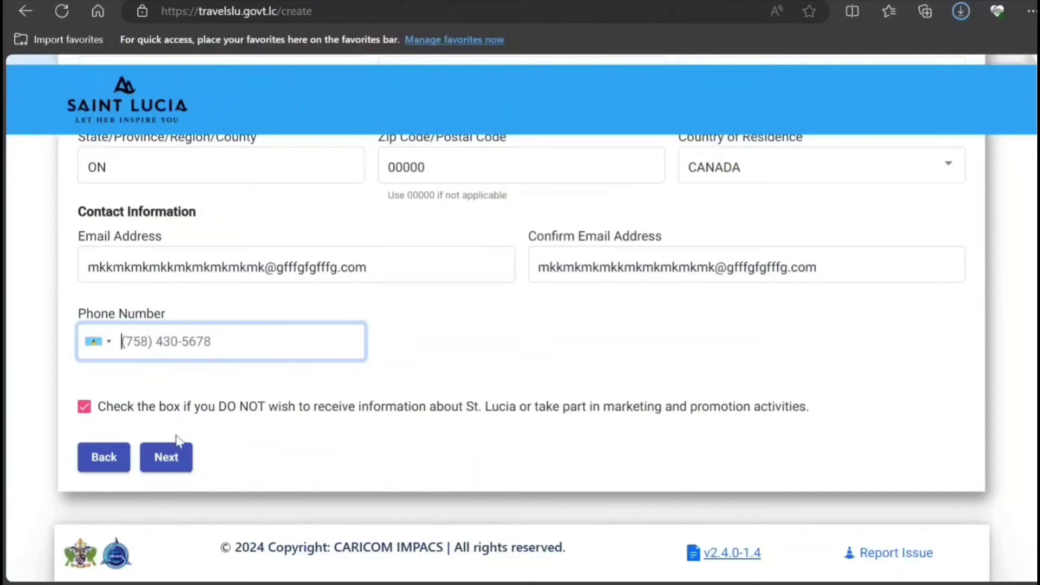
left_click(258, 395)
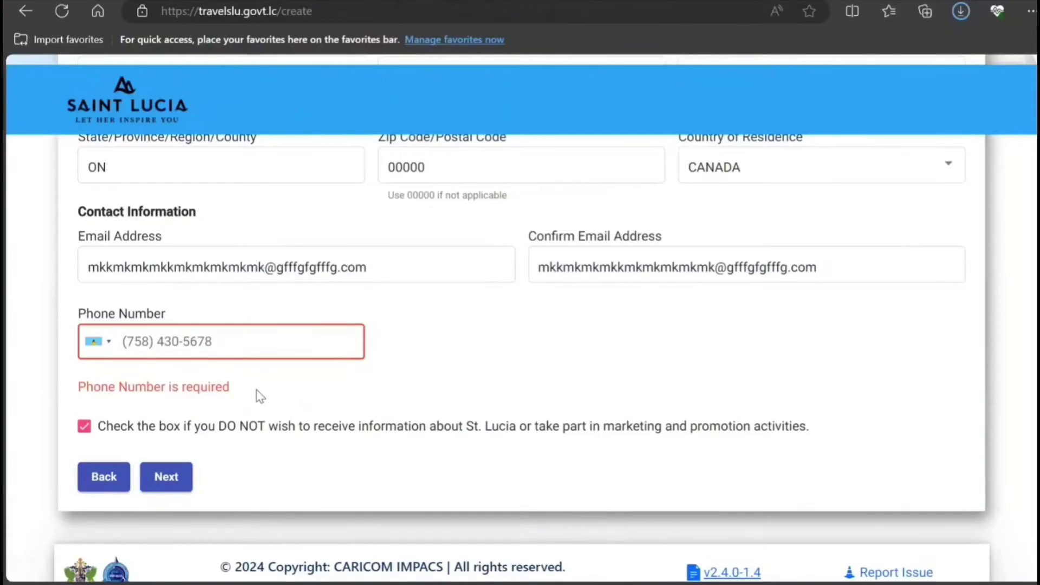
left_click(142, 347)
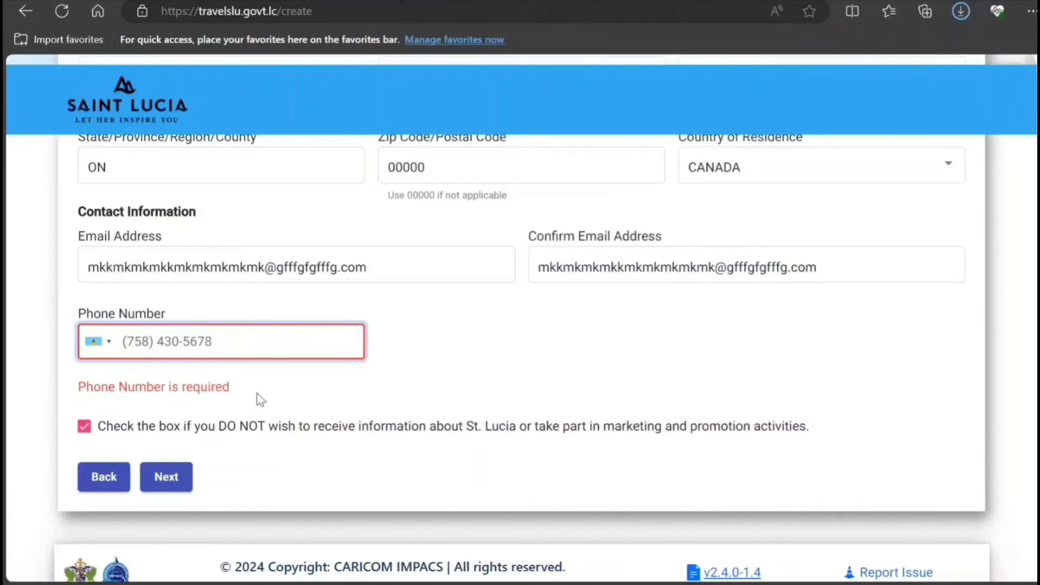
type("000")
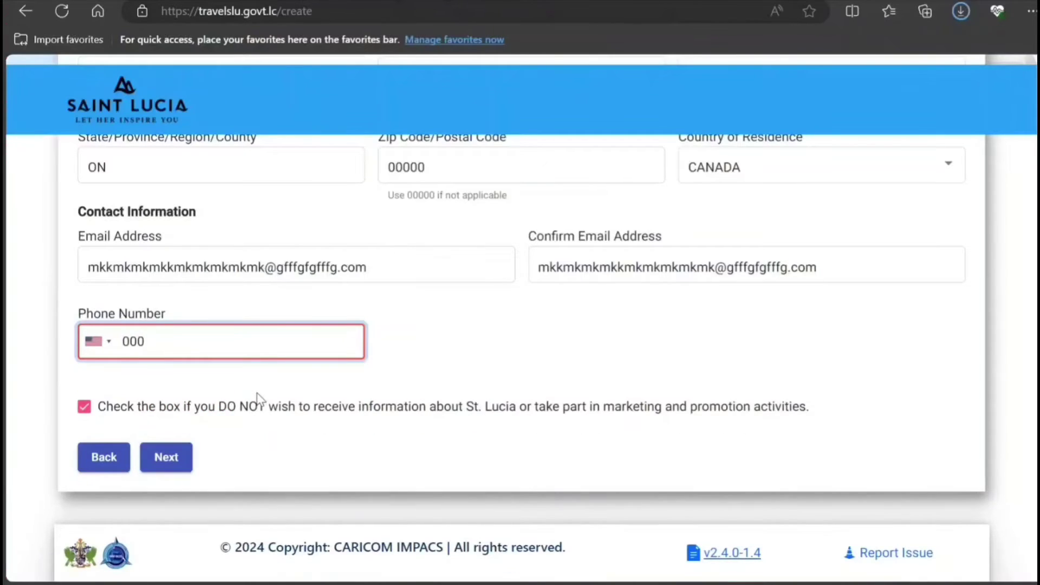
type("0000000")
left_click(439, 355)
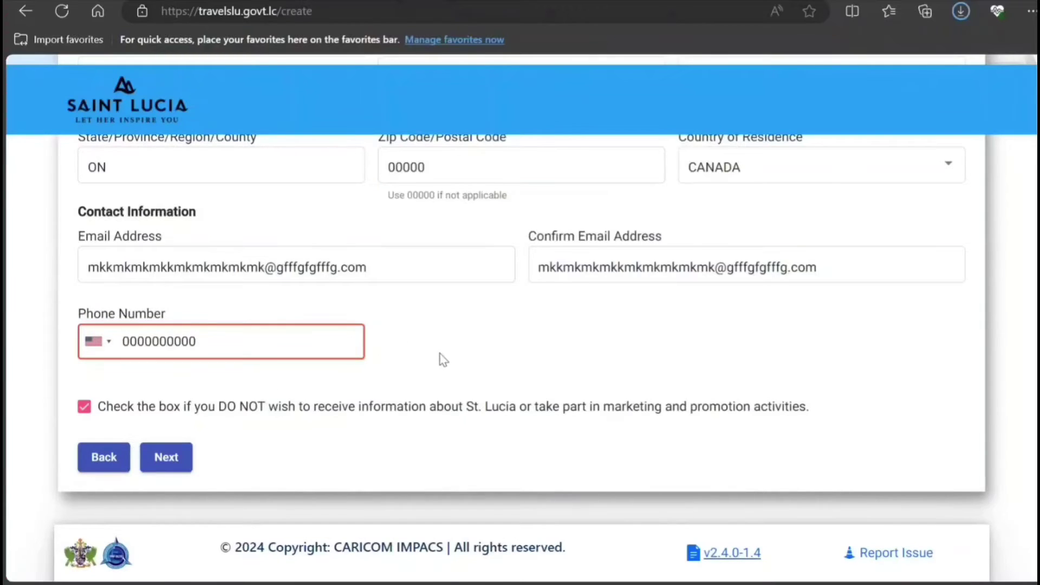
left_click(148, 343)
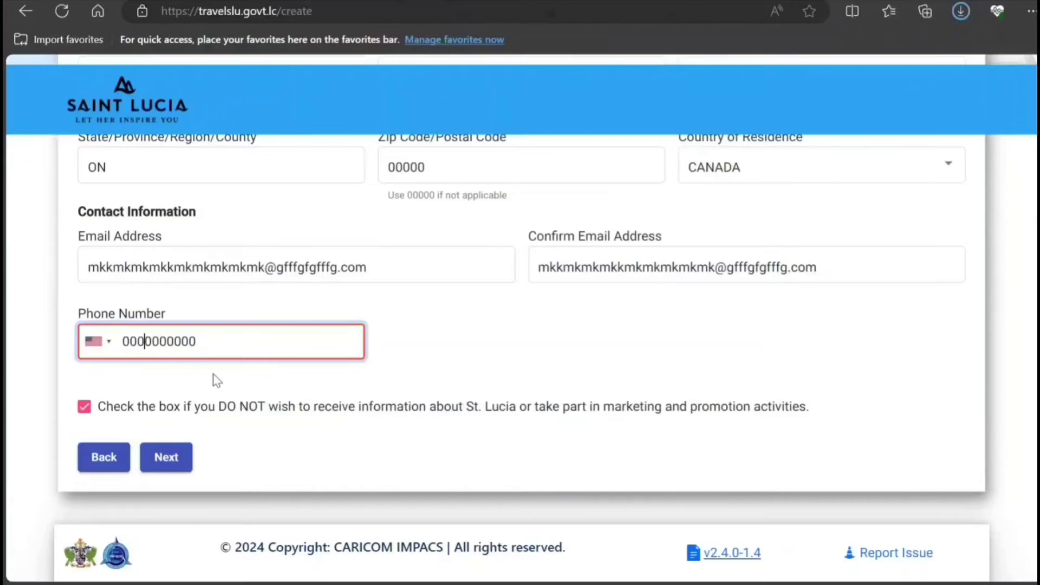
type(")")
key("Left")
key("Left")
key("Left")
key("Left")
type("(")
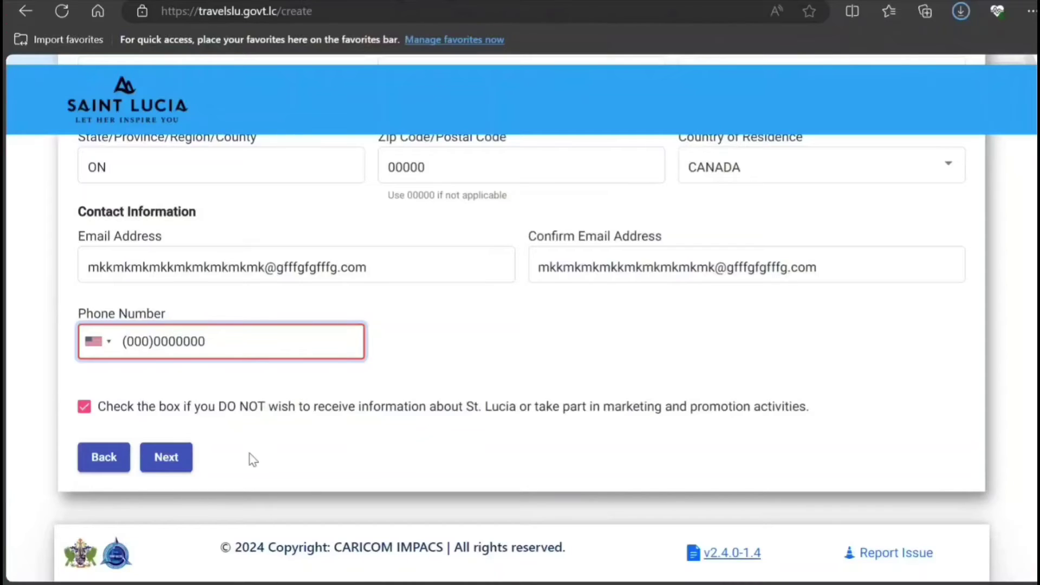
type("-")
left_click(488, 344)
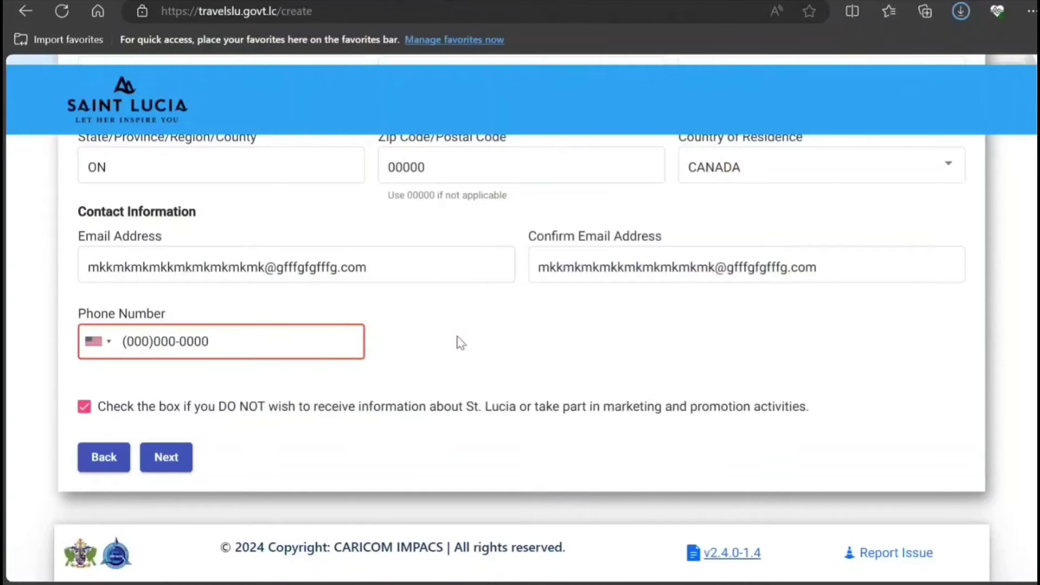
Swap the placeholder for the traveller's phone number and continue to the Travel step.
left_click(158, 345)
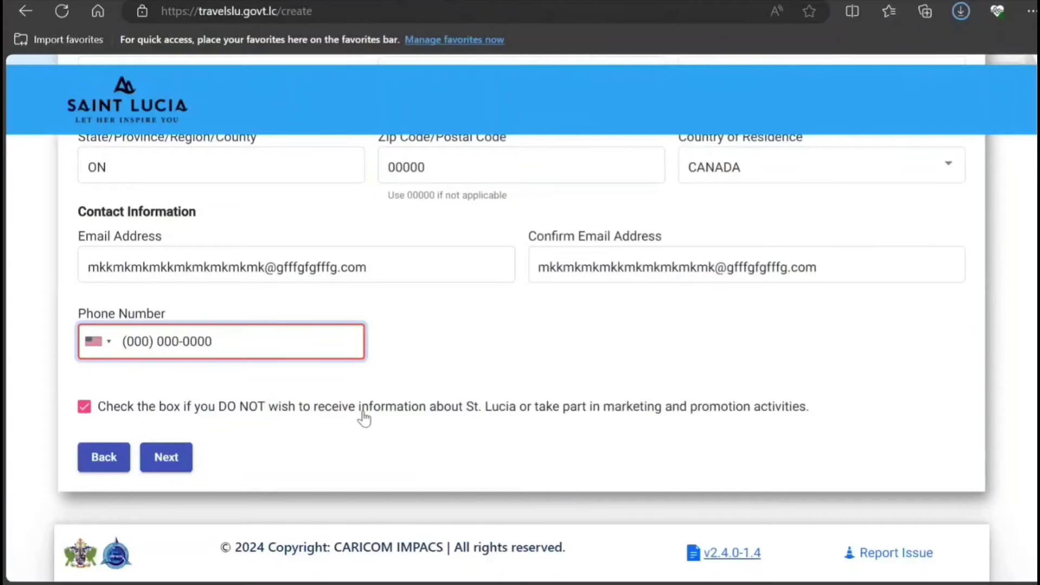
left_click_drag(255, 332, 5, 347)
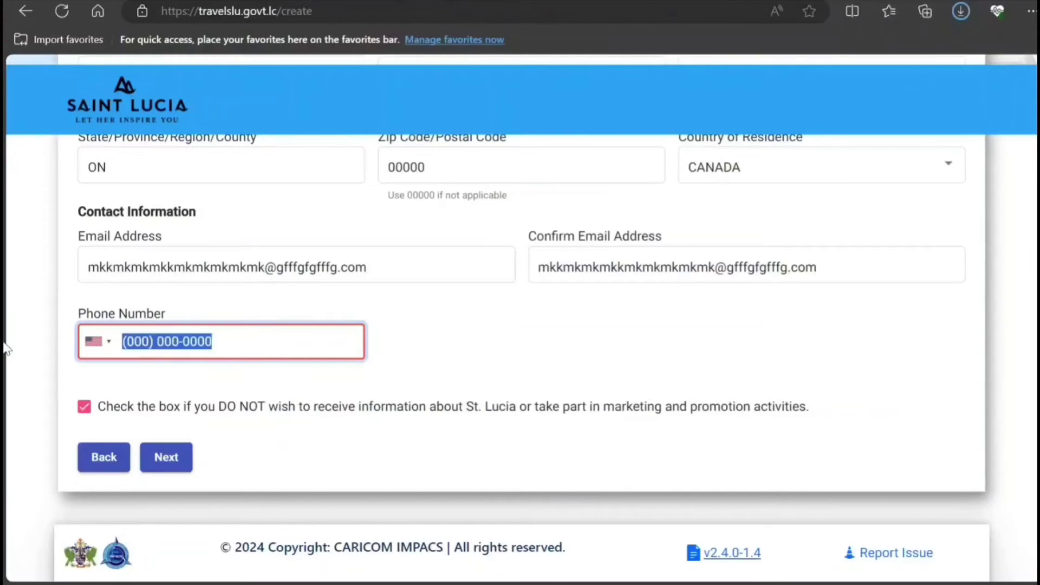
key("BackSpace")
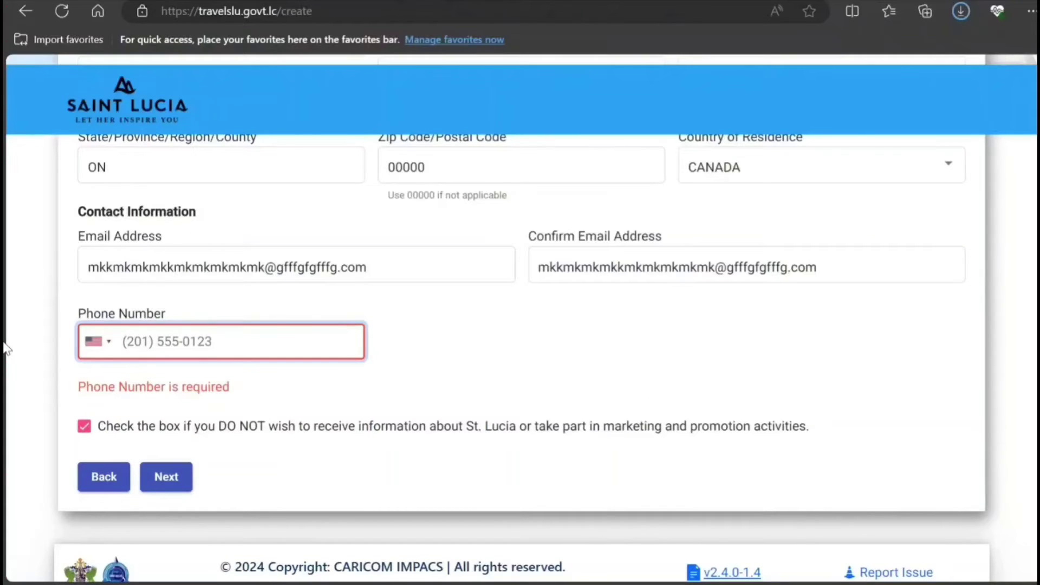
type("9999")
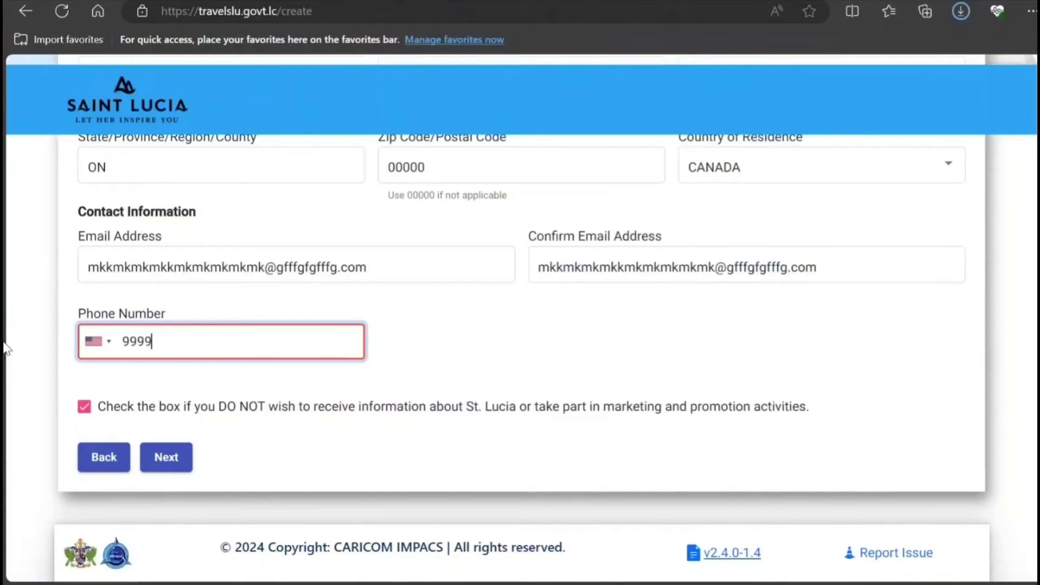
type("999999")
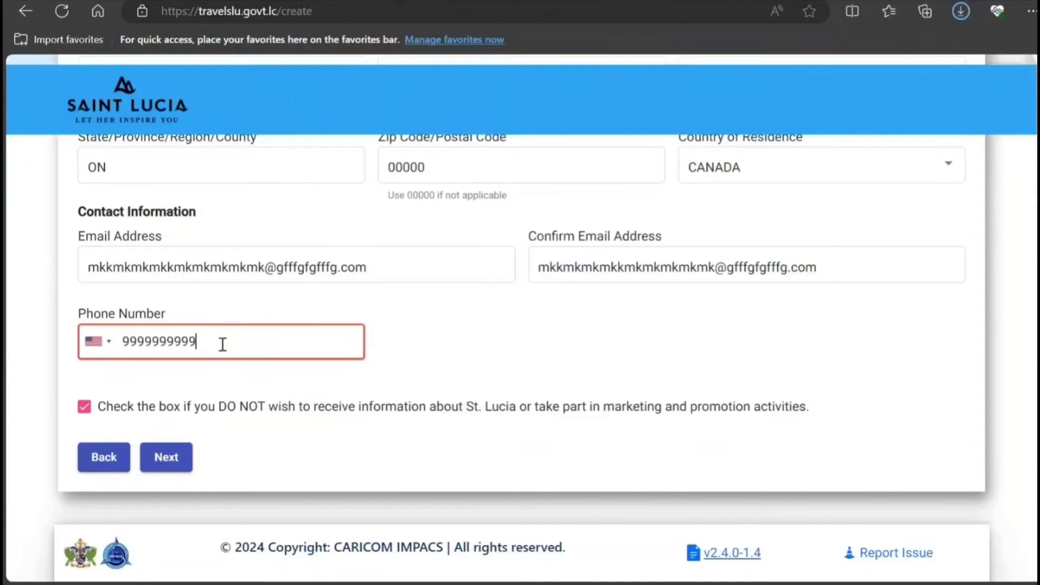
left_click_drag(222, 346, 31, 355)
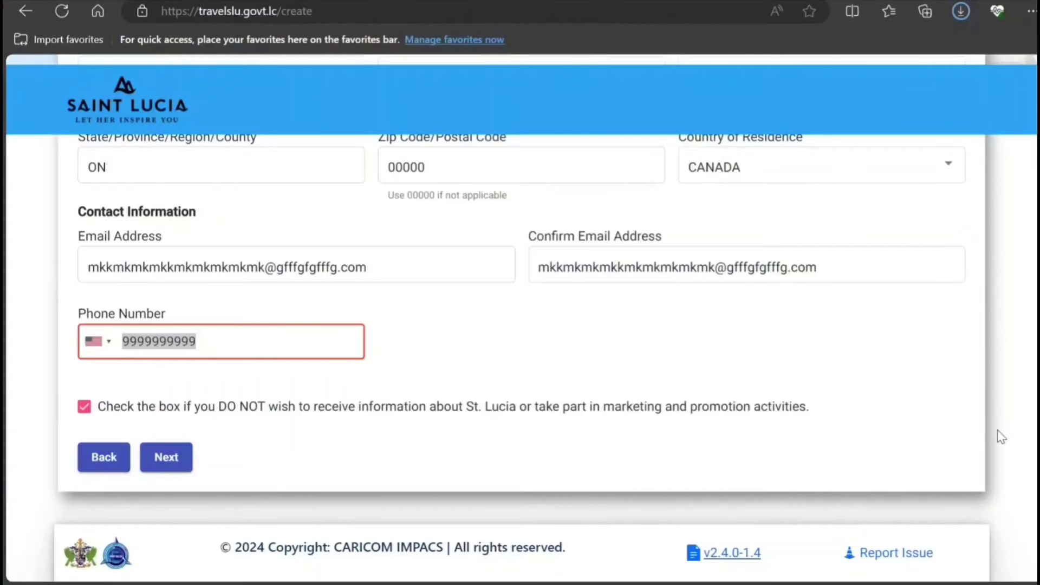
left_click(166, 457)
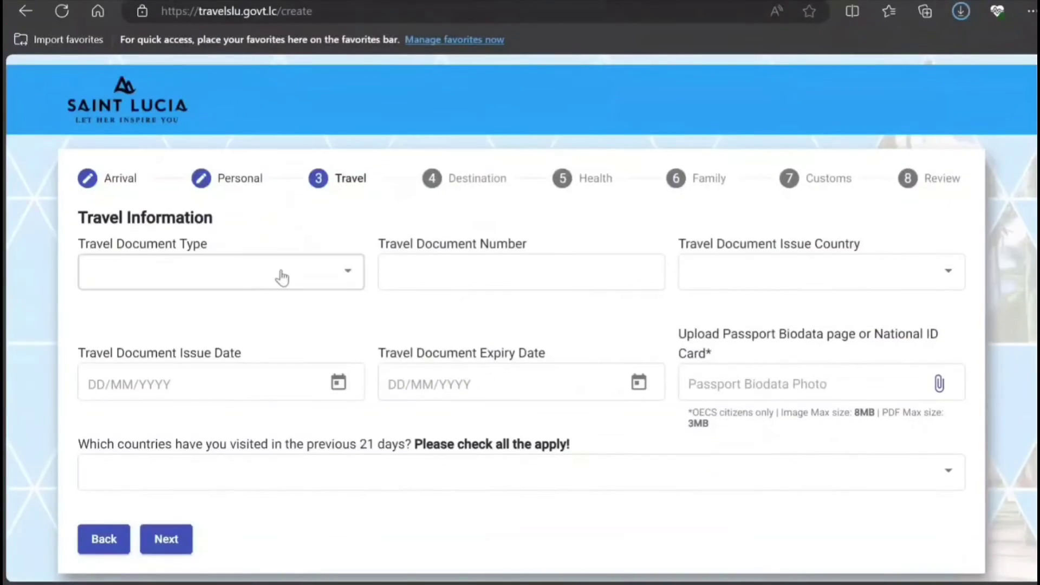
Choose document type PASSPORT, enter the passport number, and set issue country CANADA.
left_click(281, 278)
left_click(233, 275)
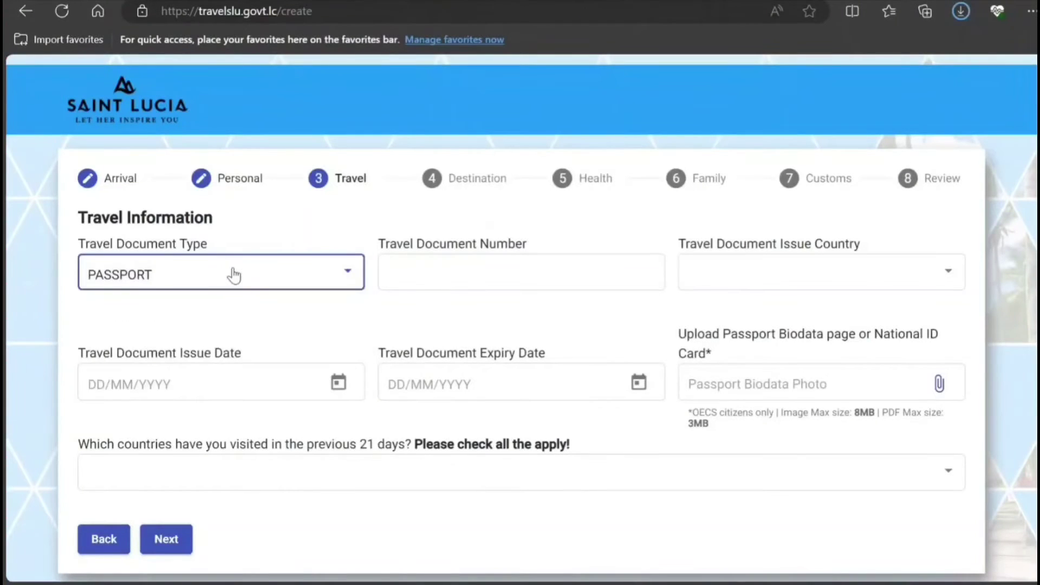
left_click(400, 272)
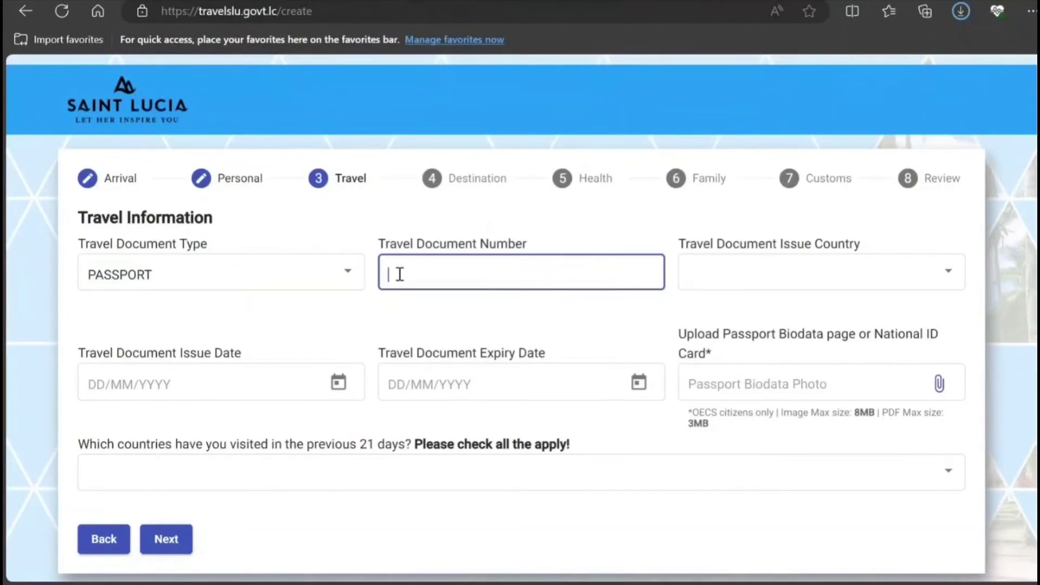
type("HJJHJHJHJ78787")
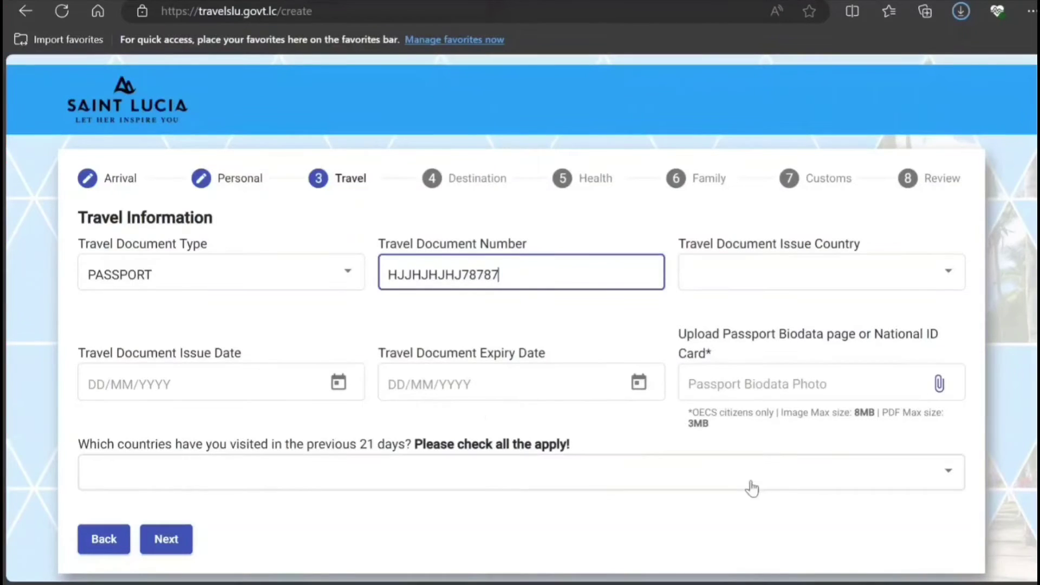
left_click(760, 285)
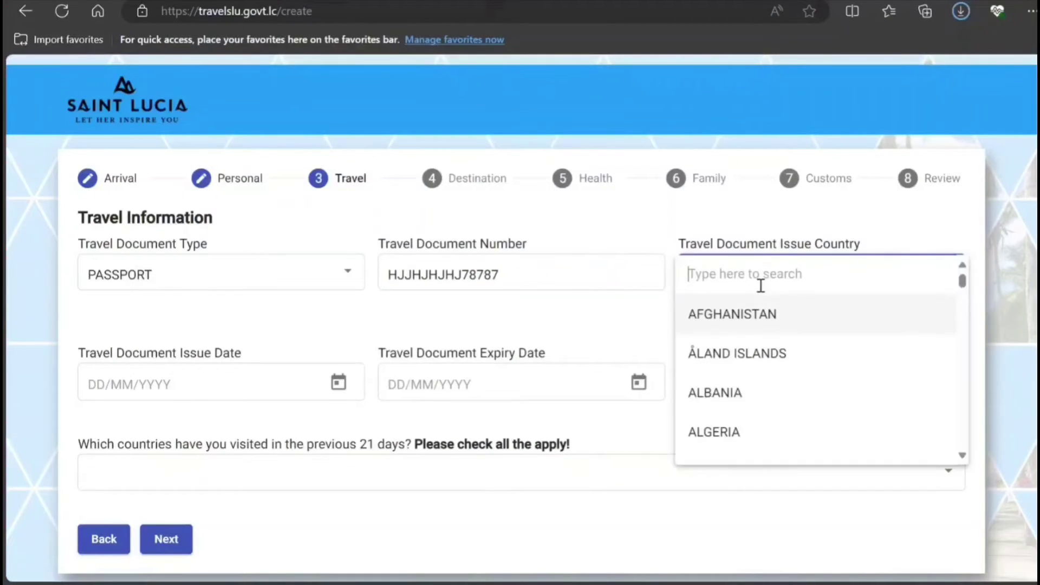
type("can")
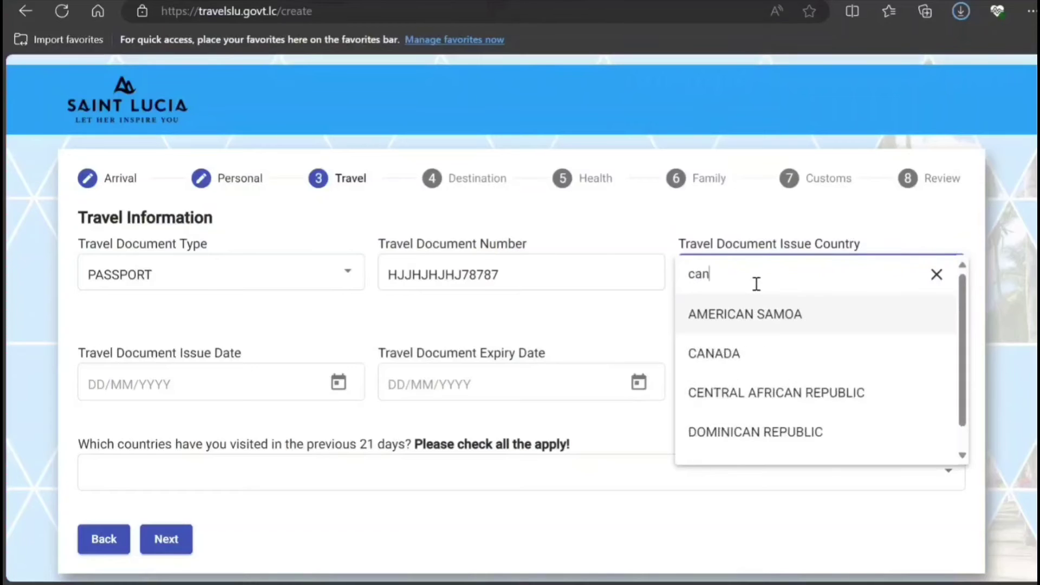
type("ada")
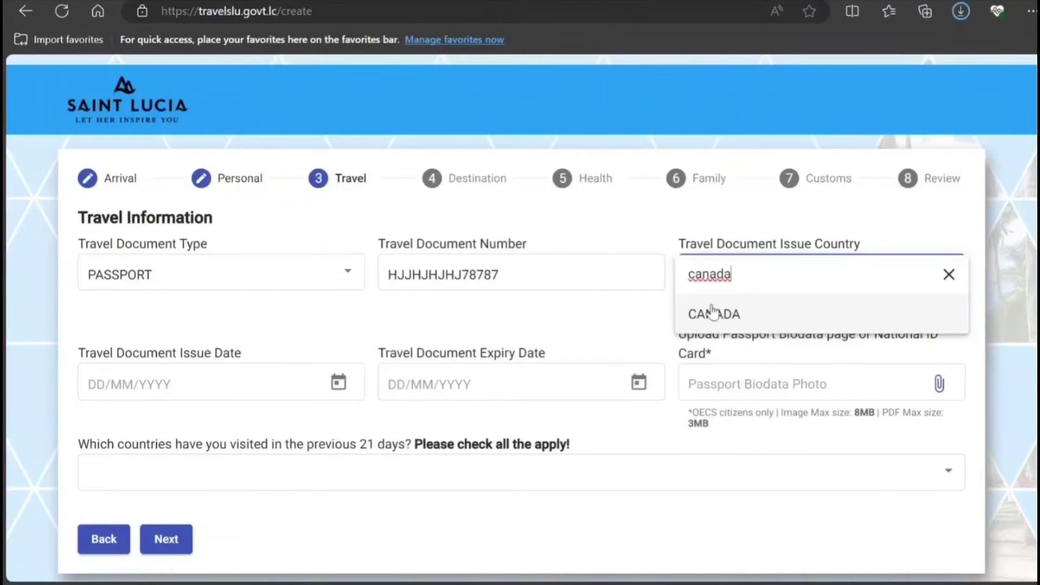
left_click(710, 313)
scroll(433, 334, "down", 2)
left_click(292, 307)
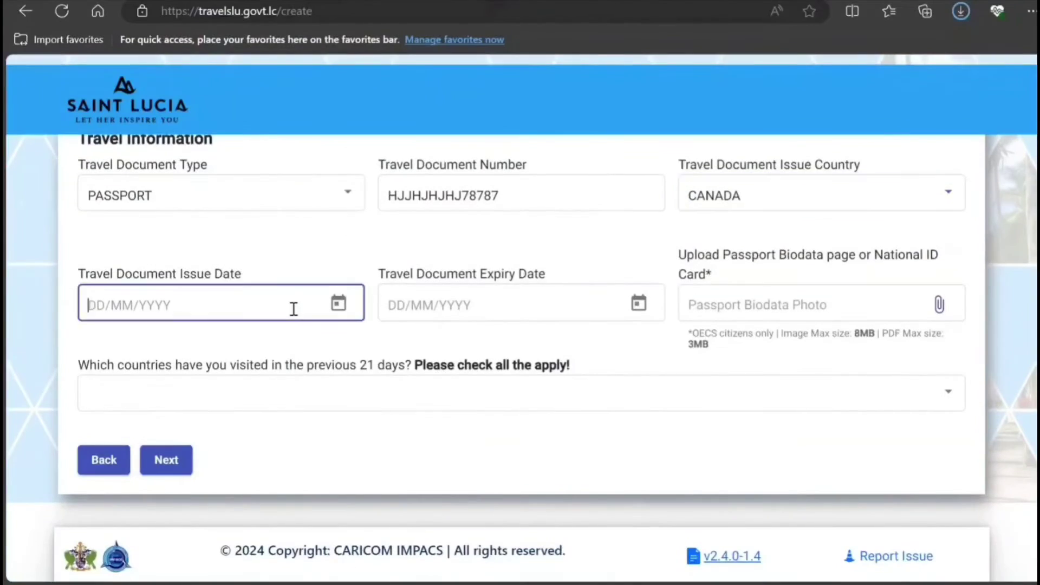
Set the passport issue date to 1/2/2024 and the expiry date to 25/1/2034.
left_click(337, 304)
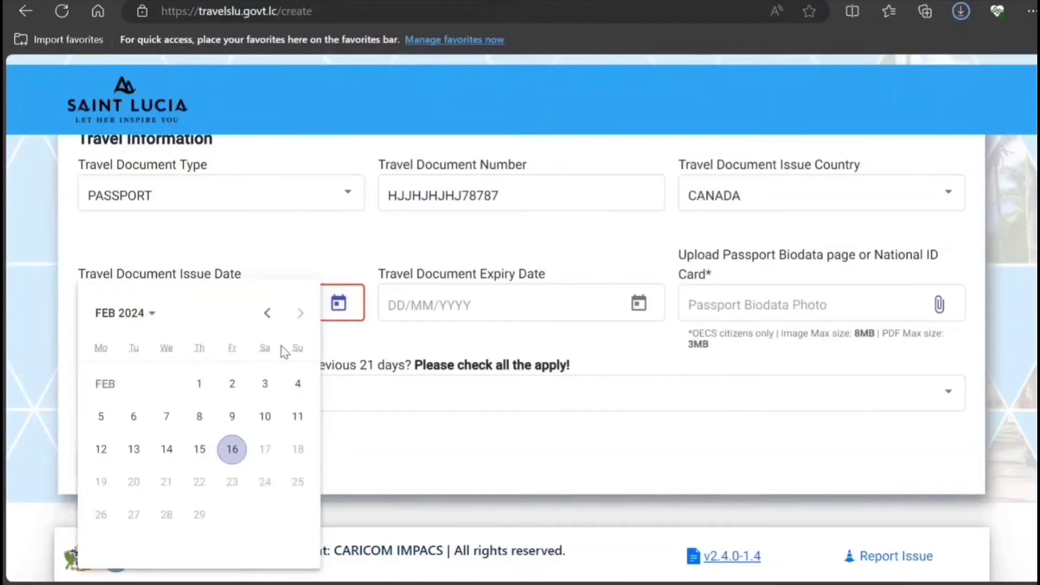
left_click(210, 387)
left_click(496, 309)
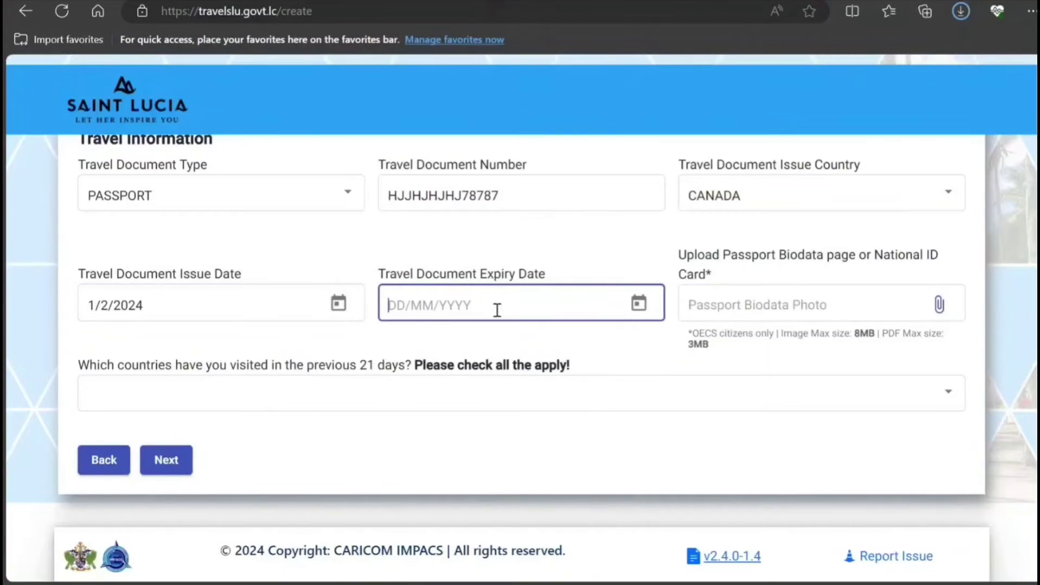
left_click(639, 305)
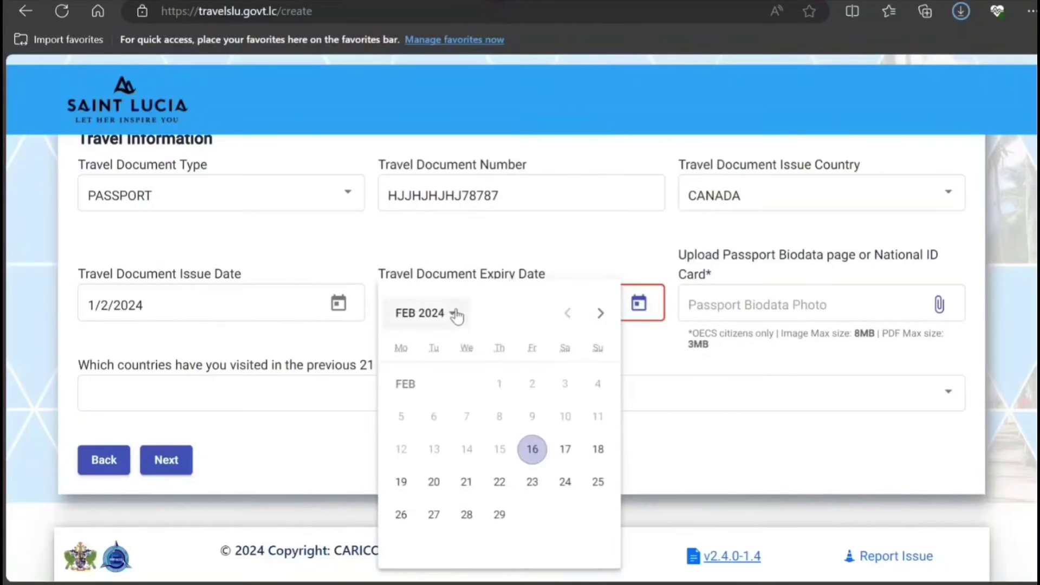
left_click(455, 316)
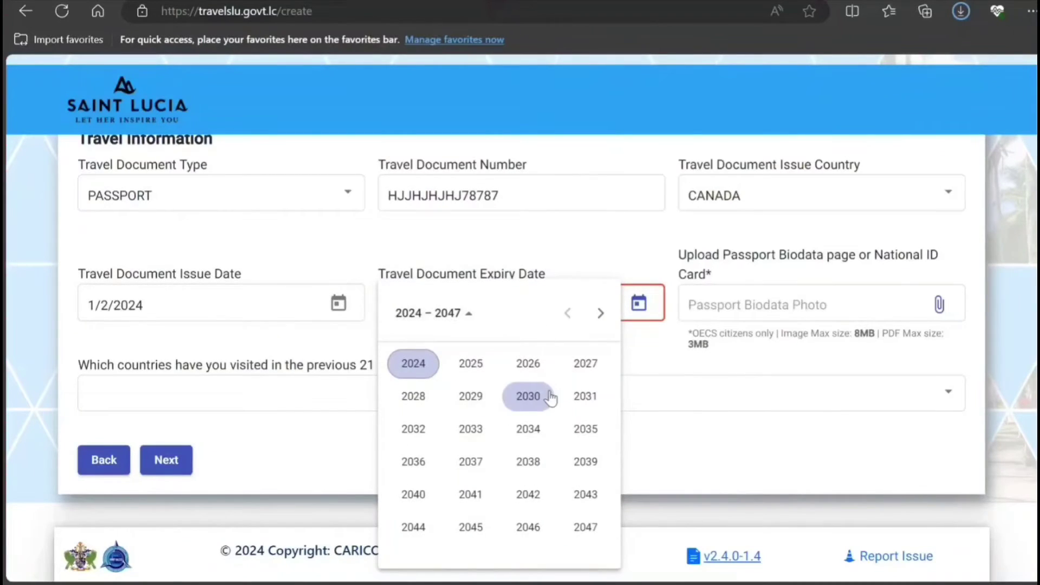
left_click(526, 432)
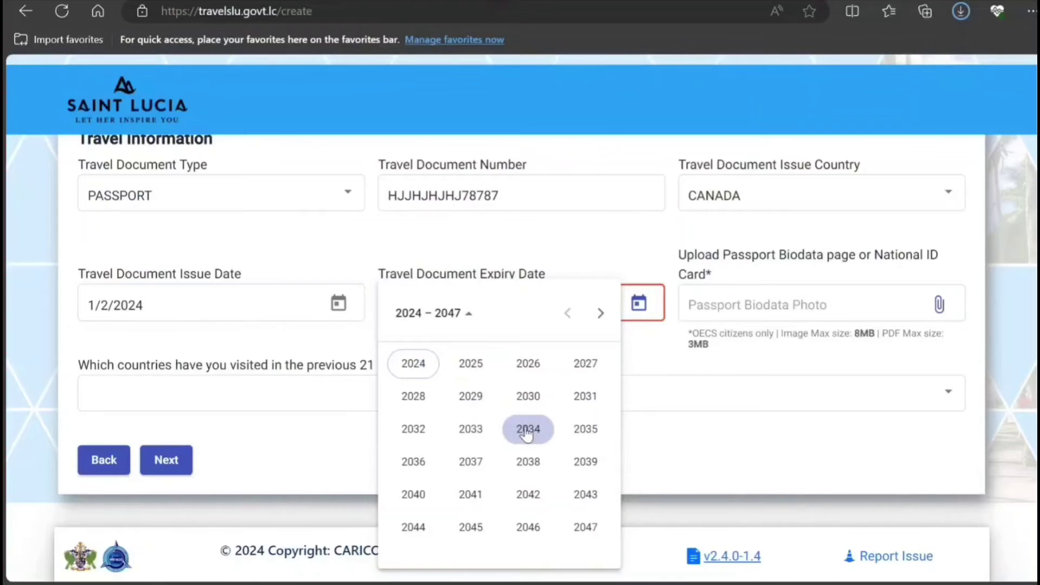
left_click(413, 395)
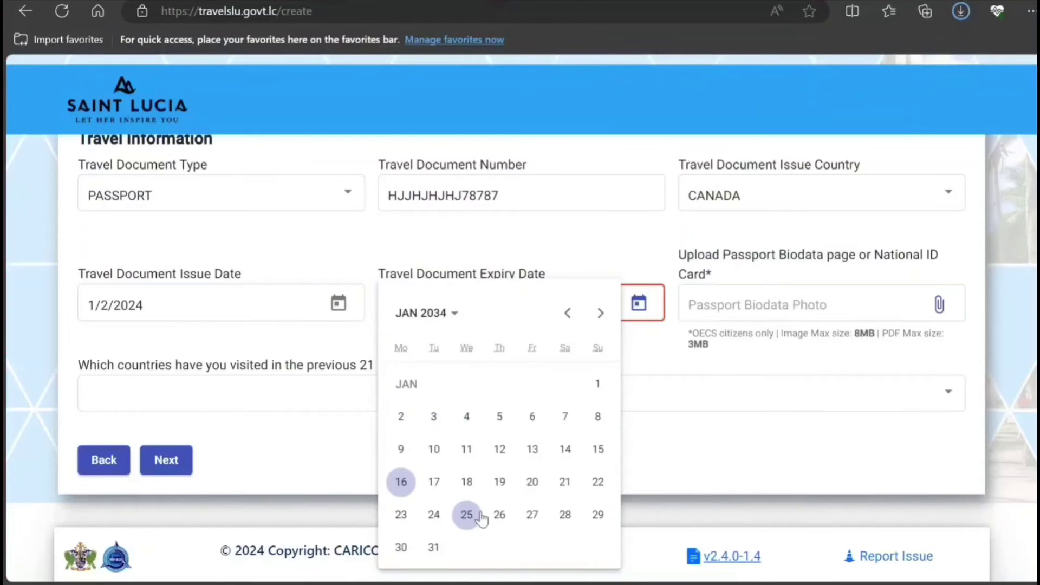
left_click(467, 515)
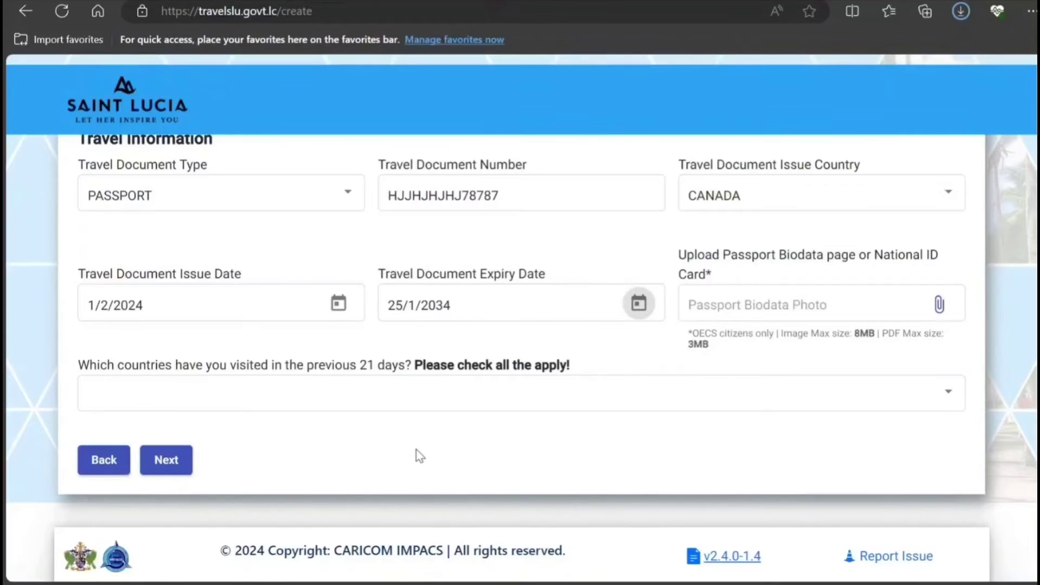
left_click(429, 402)
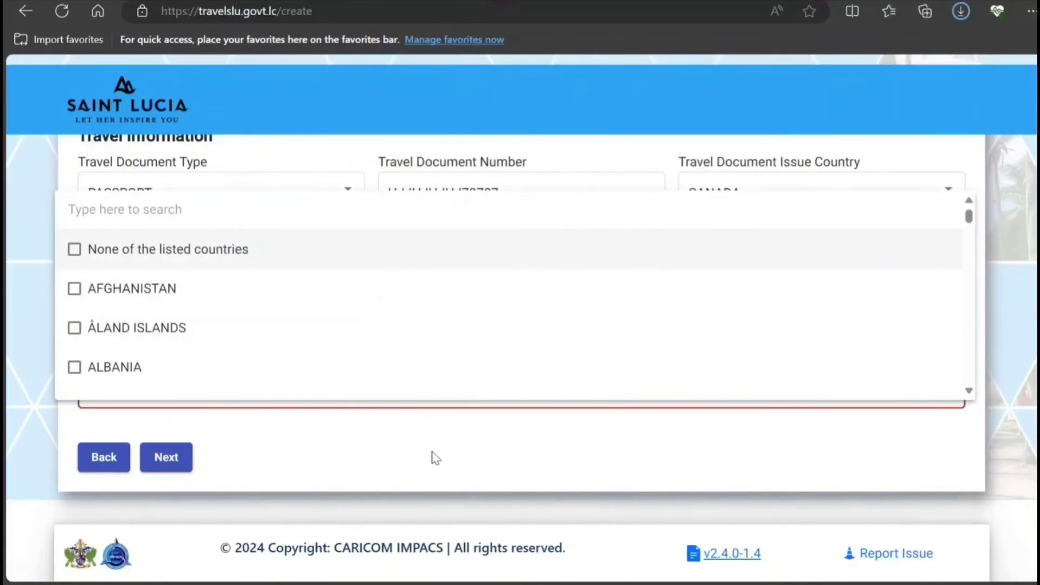
left_click(436, 458)
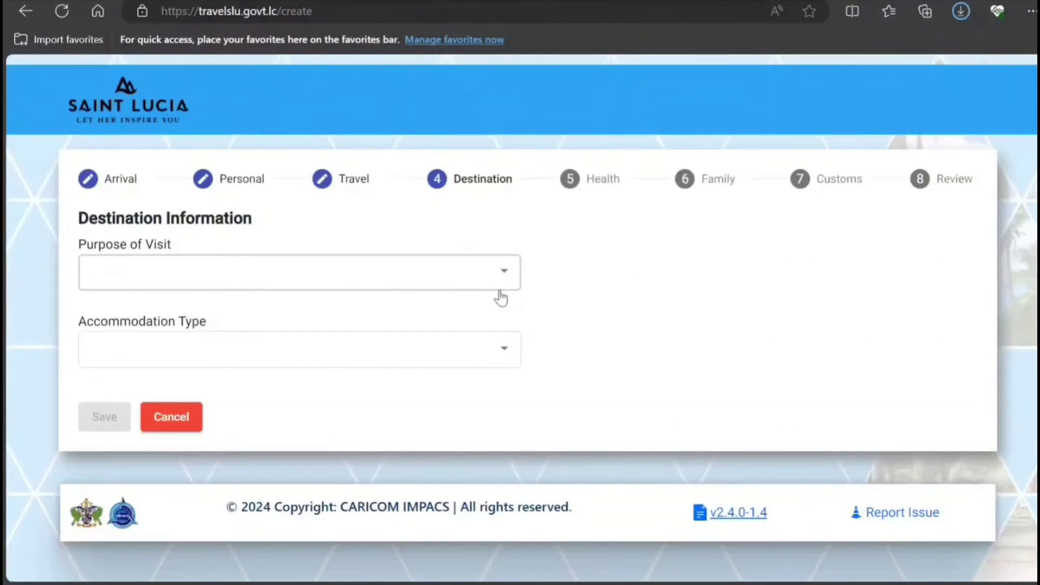
Choose PLEASURE/HOLIDAY/VACATION as the purpose of visit and bring up the Accommodation Type choices.
left_click(500, 292)
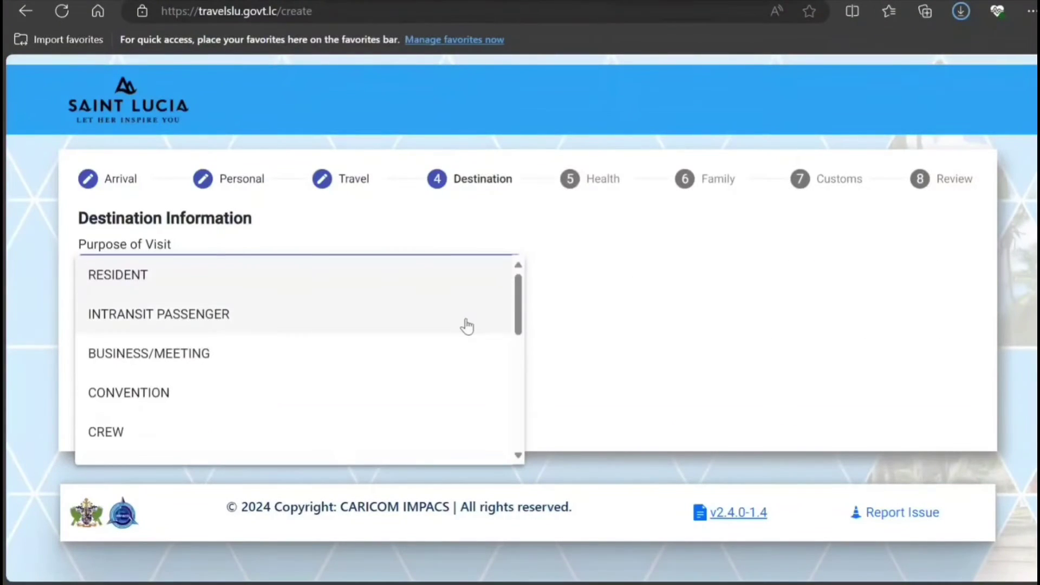
scroll(464, 330, "down", 3)
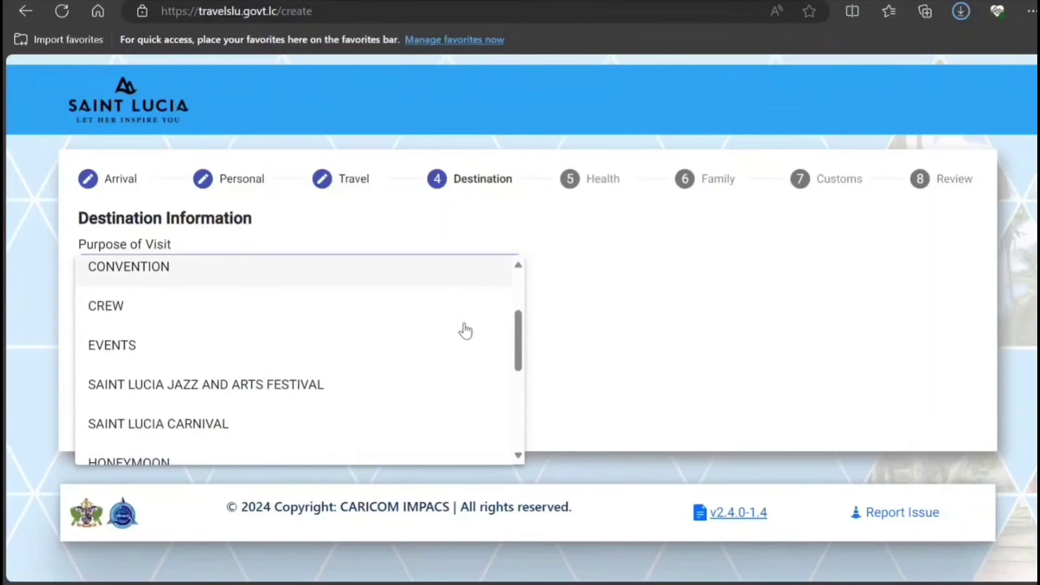
scroll(465, 331, "down", 1)
scroll(465, 331, "down", 1)
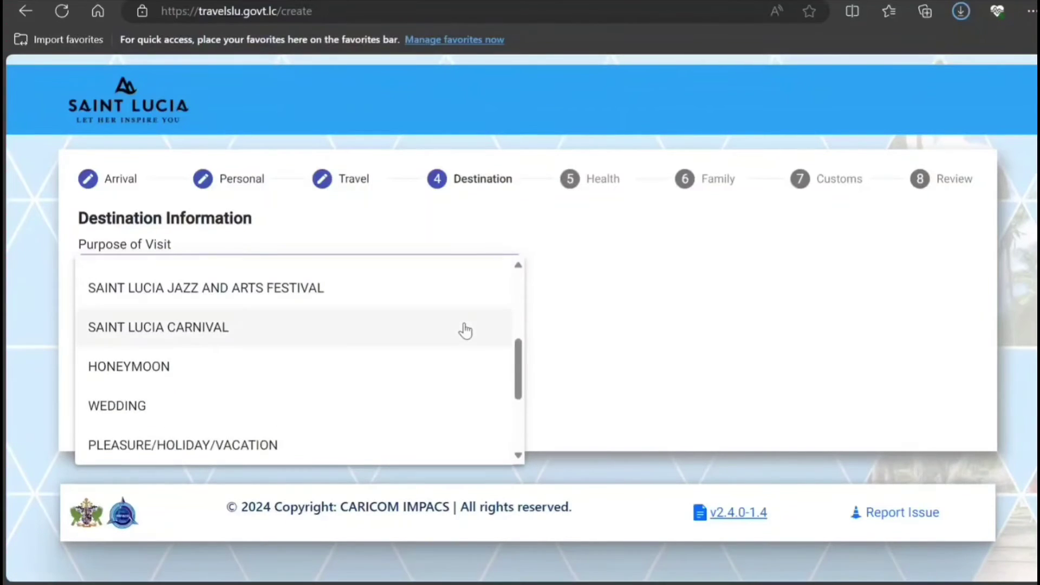
scroll(465, 331, "down", 3)
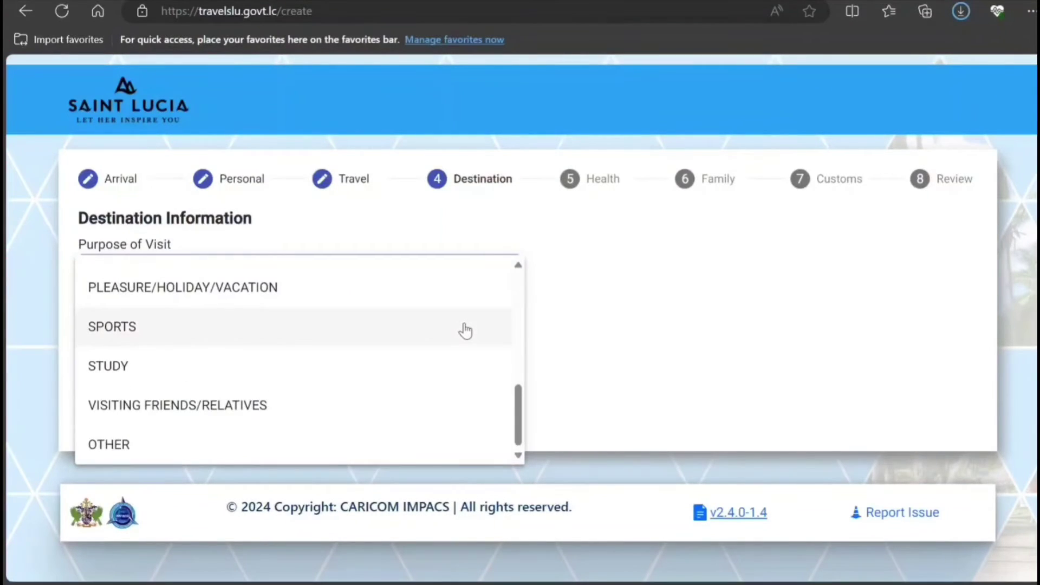
scroll(465, 330, "up", 8)
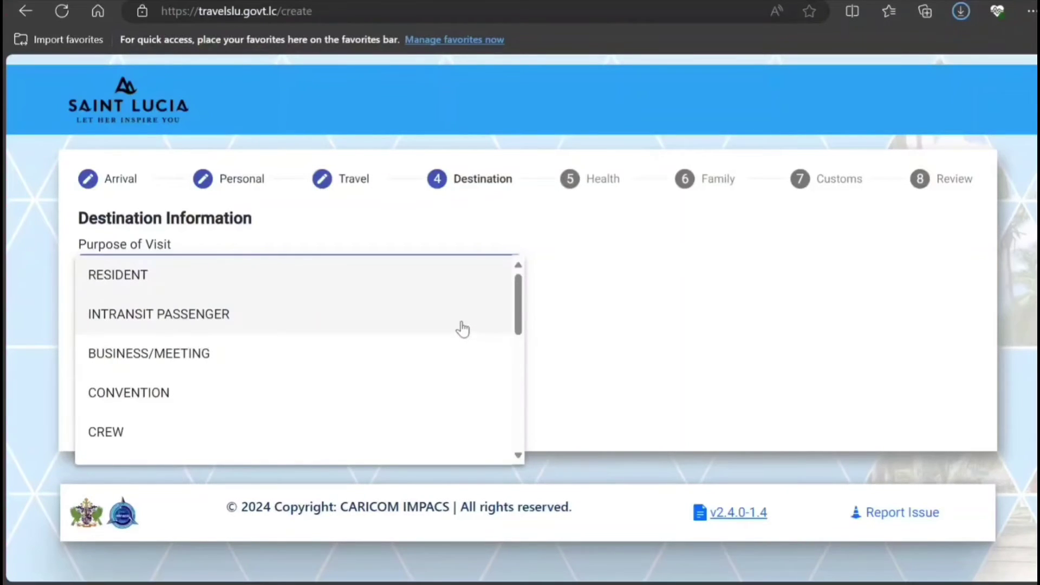
scroll(462, 329, "down", 3)
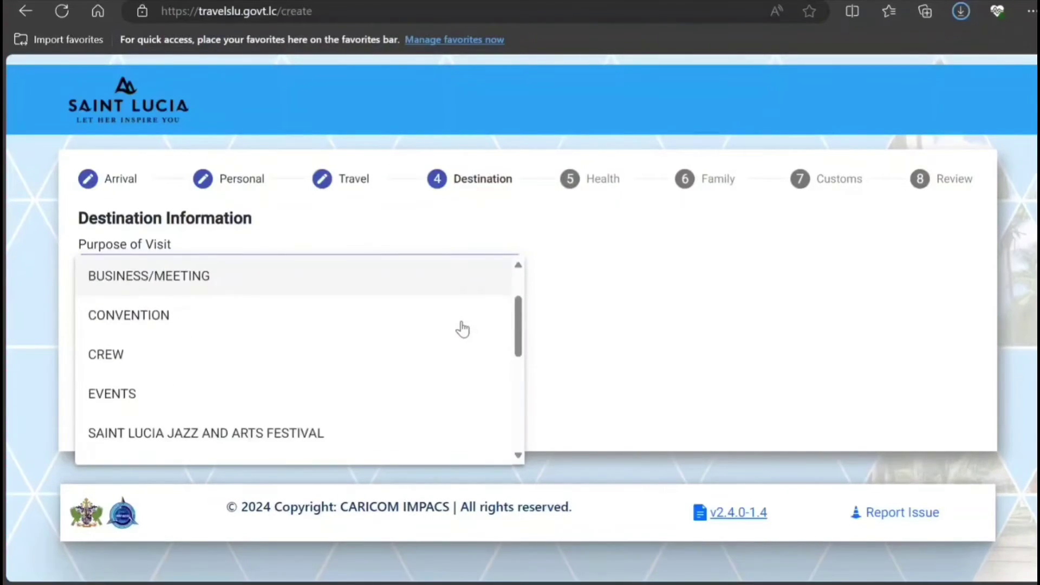
scroll(462, 329, "down", 1)
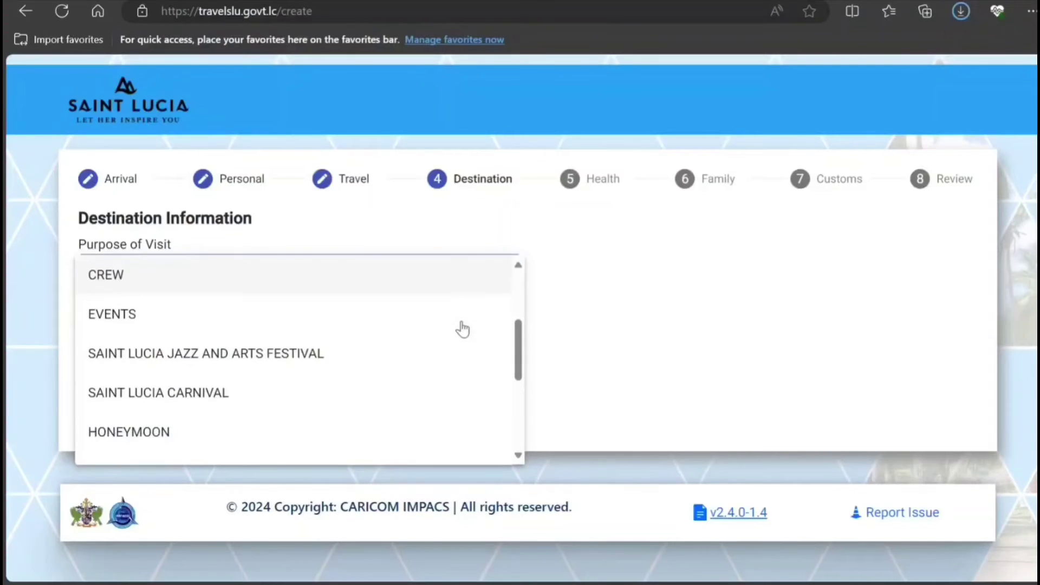
scroll(462, 329, "down", 3)
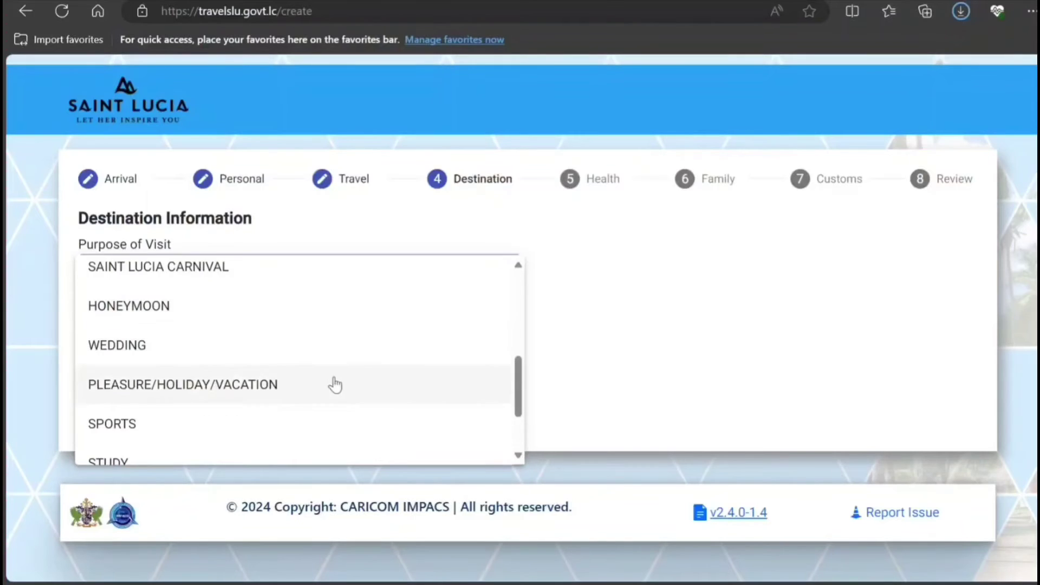
left_click(333, 382)
left_click(343, 349)
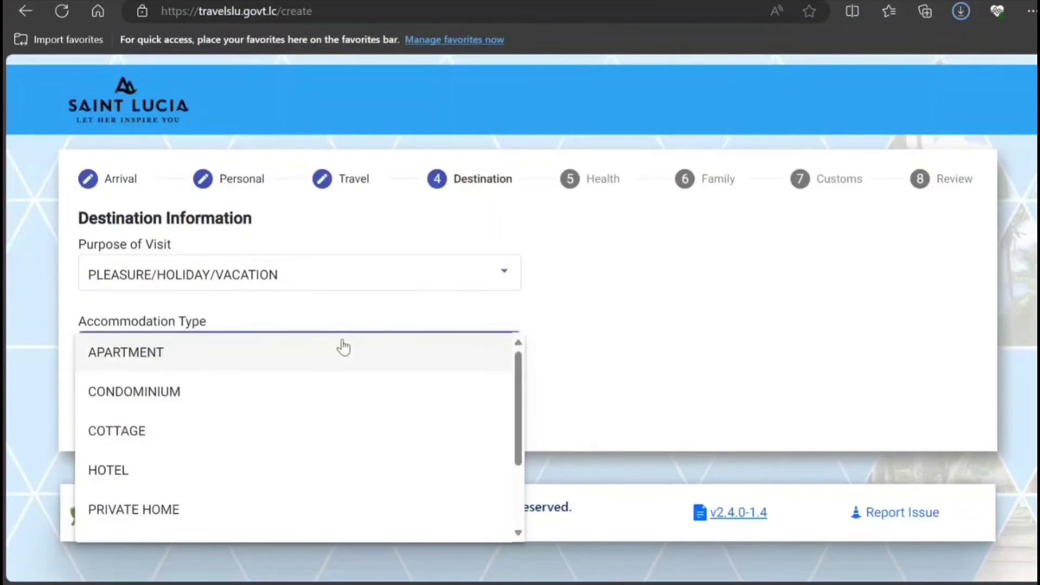
Try HOTEL as accommodation type and browse hotel names, then switch to PRIVATE HOME.
scroll(308, 401, "down", 1)
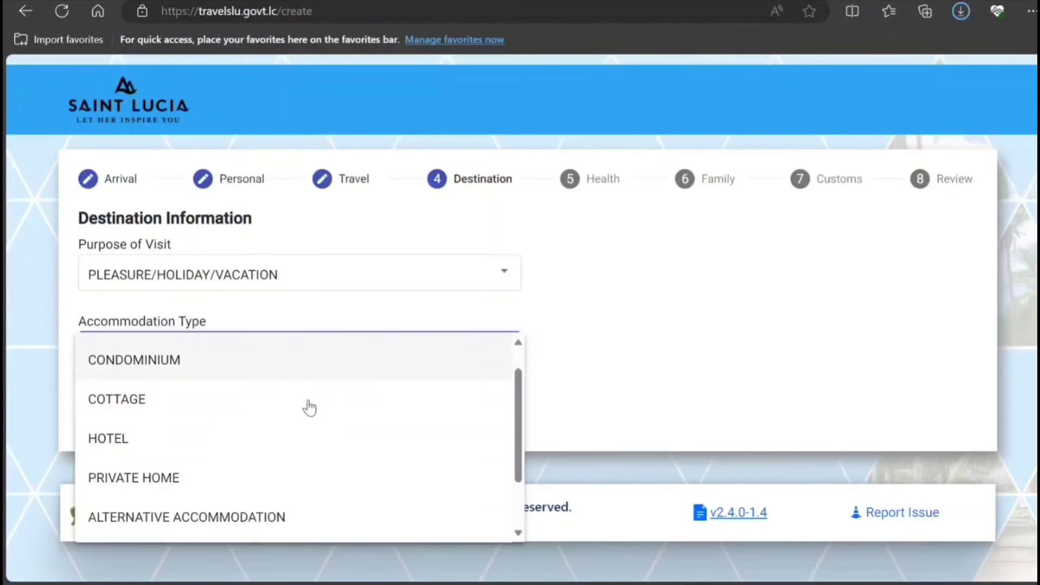
left_click(298, 433)
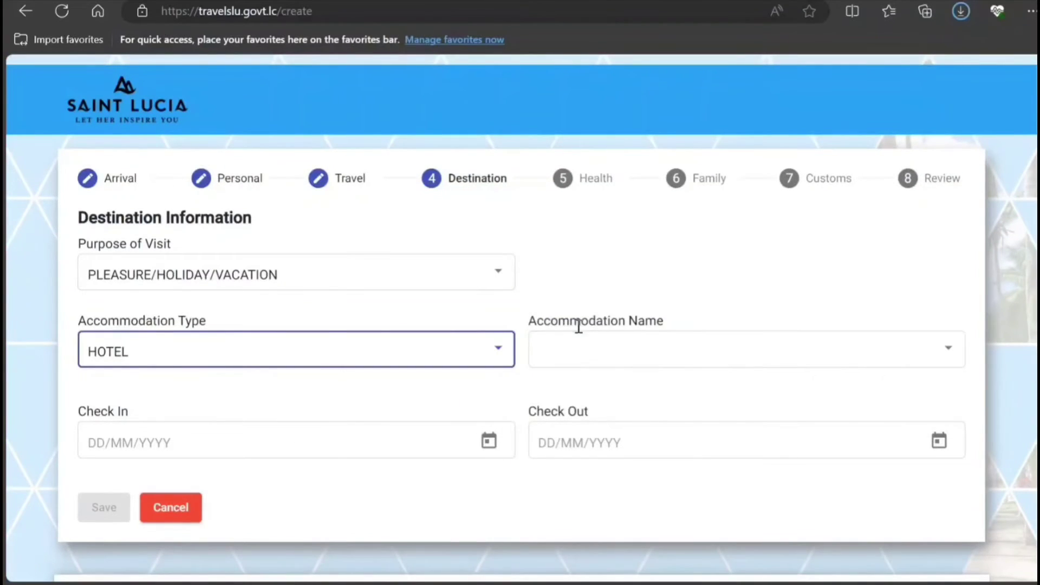
scroll(579, 317, "down", 1)
left_click(578, 309)
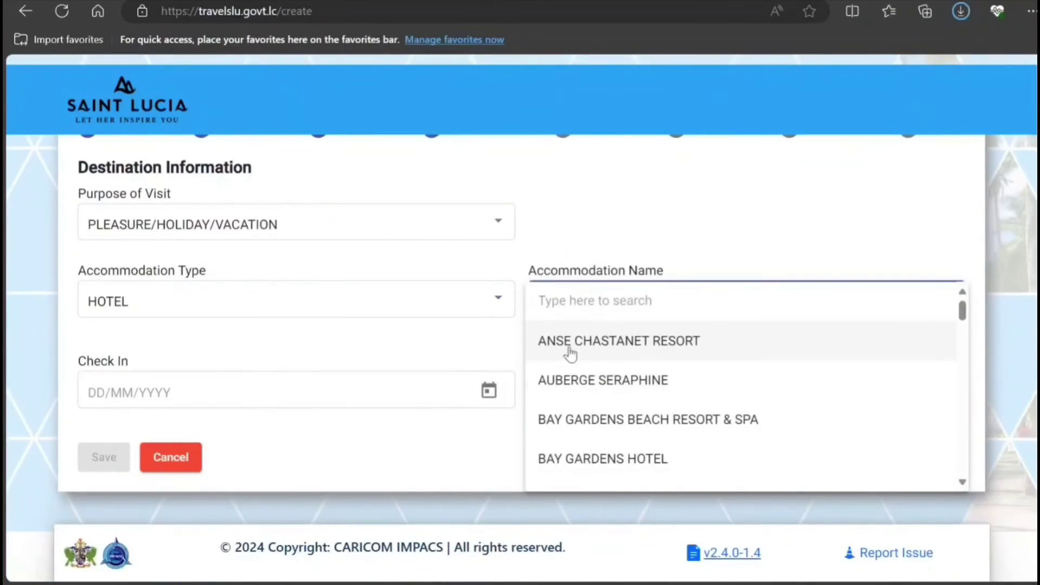
scroll(556, 372, "down", 4)
scroll(555, 372, "down", 8)
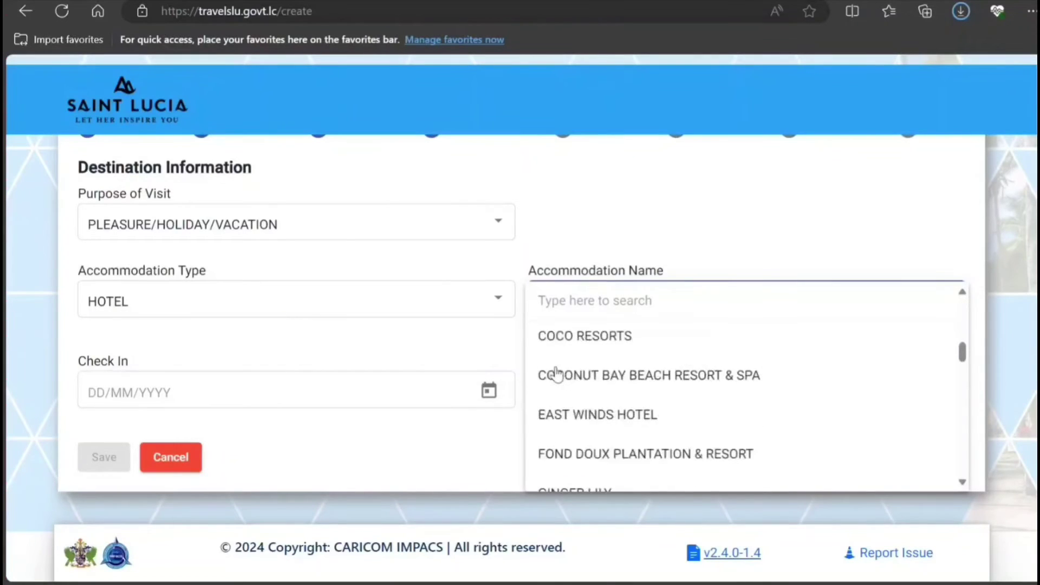
left_click(309, 322)
left_click(303, 314)
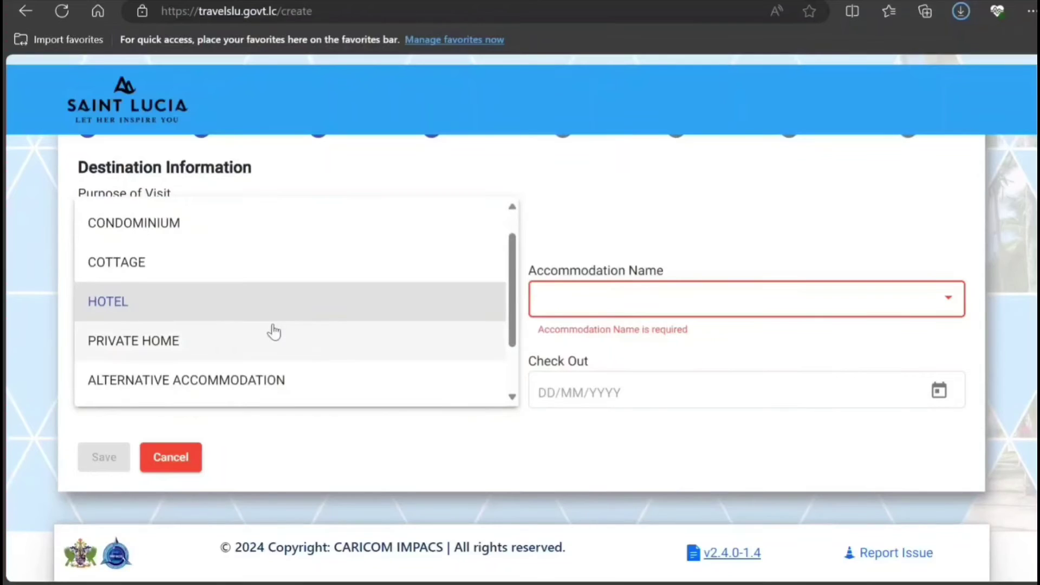
left_click(262, 347)
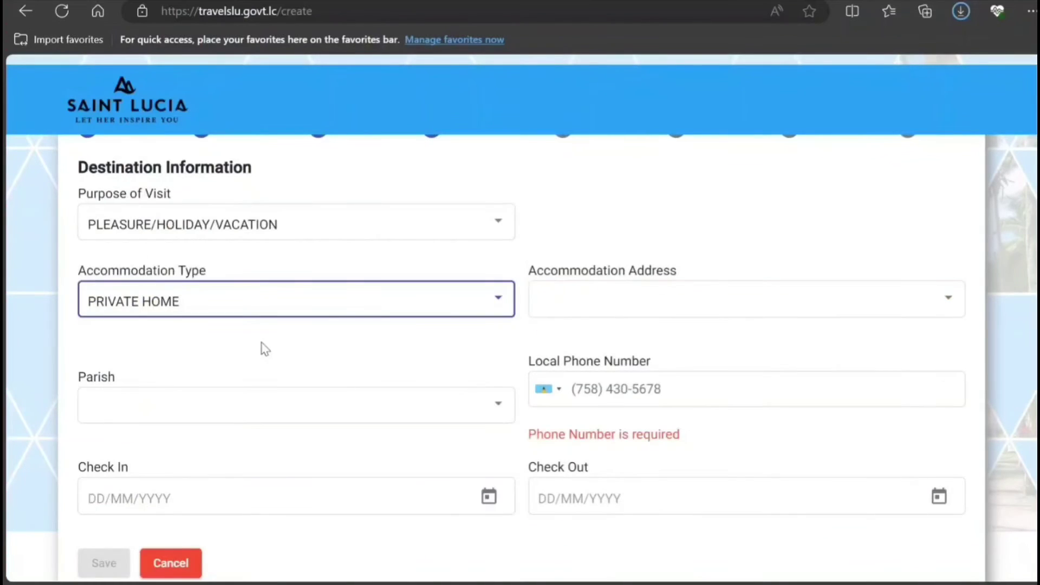
Switch the accommodation type to ALTERNATIVE ACCOMMODATION, then settle on CONDOMINIUM.
left_click(277, 305)
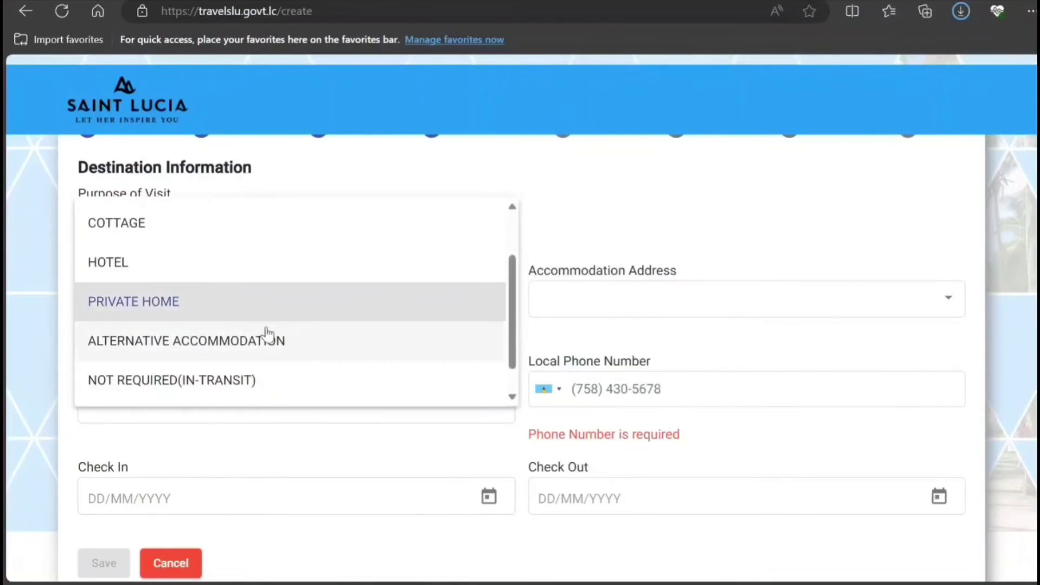
left_click(256, 353)
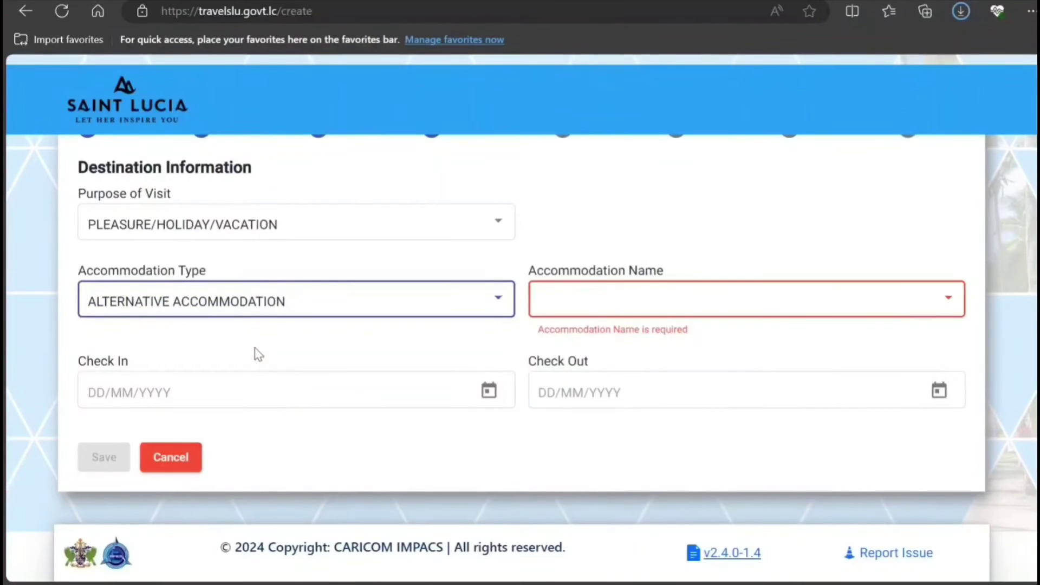
left_click(552, 303)
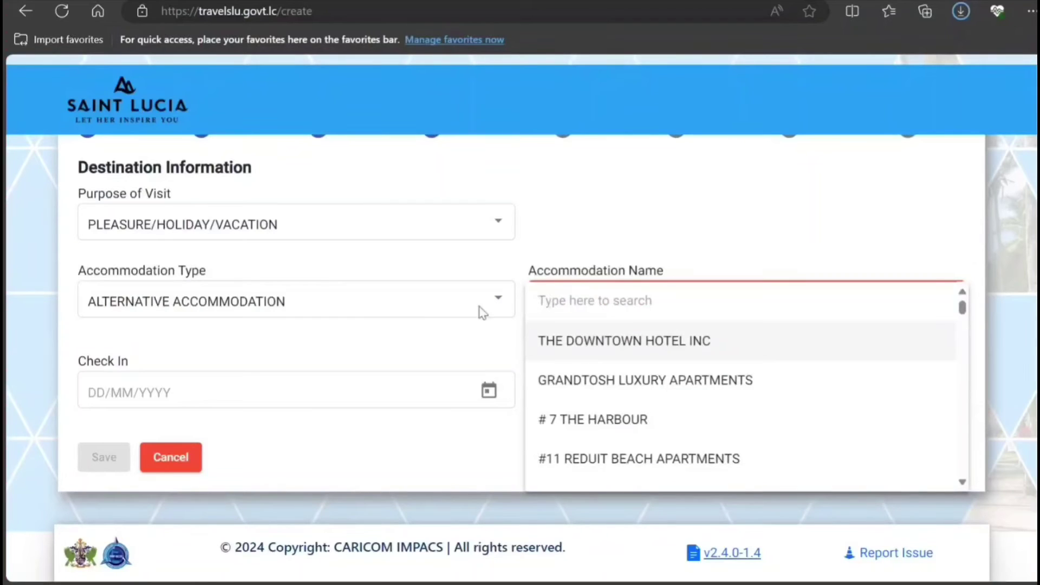
left_click(390, 303)
left_click(392, 304)
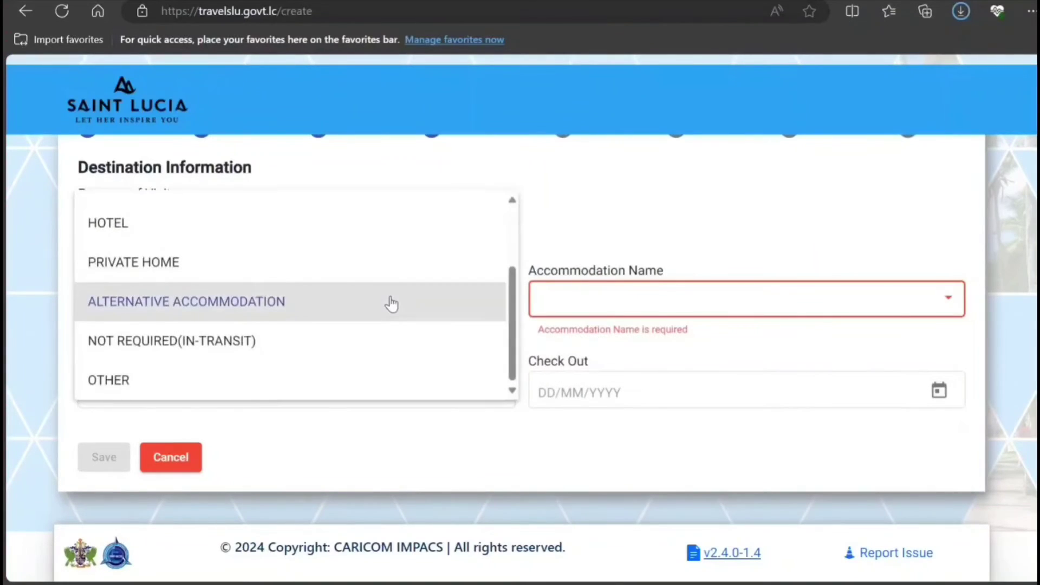
scroll(368, 308, "up", 2)
scroll(317, 277, "up", 1)
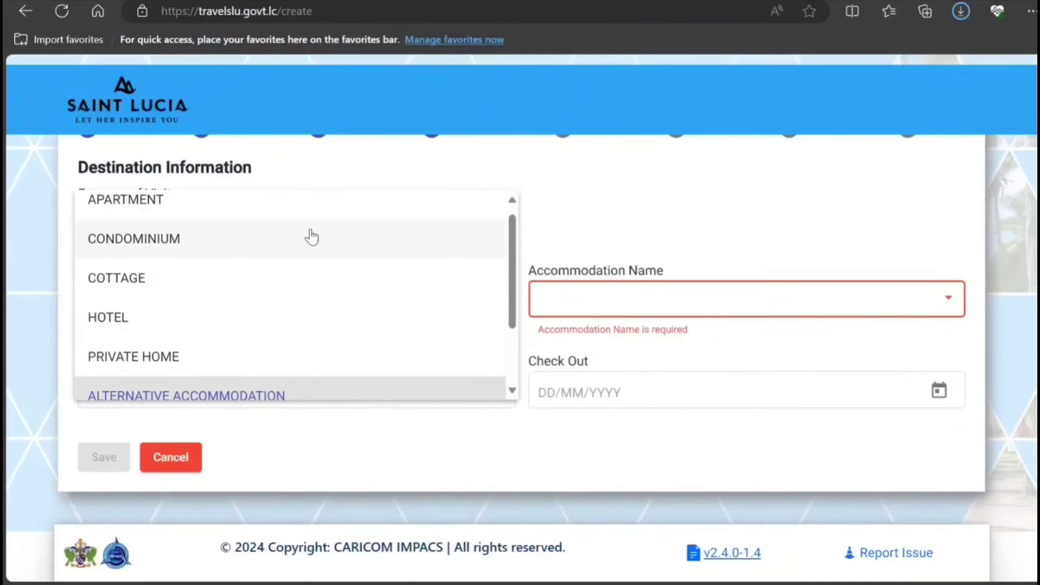
left_click(311, 237)
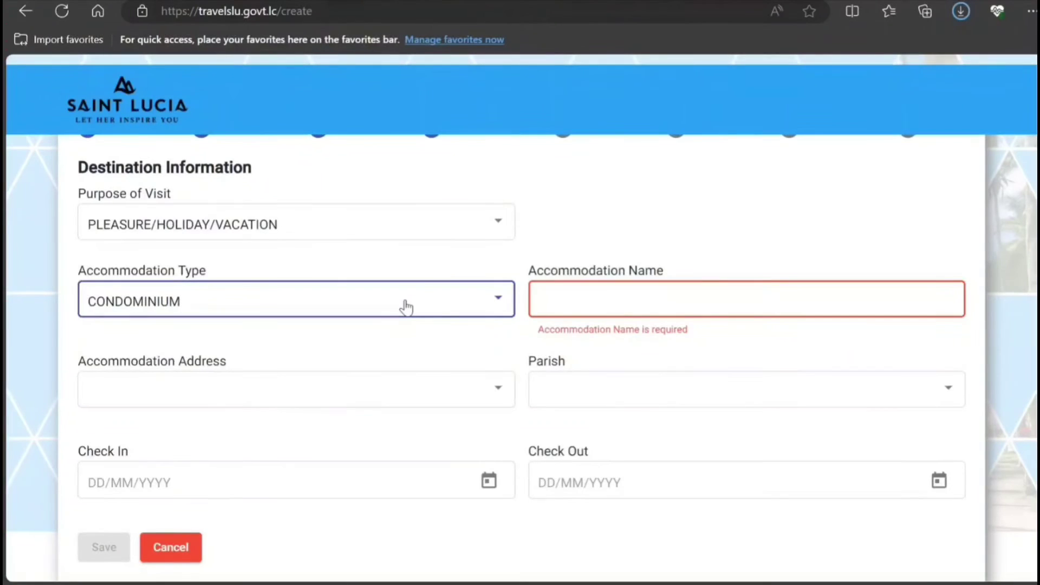
left_click(596, 303)
type(",NNKNKN")
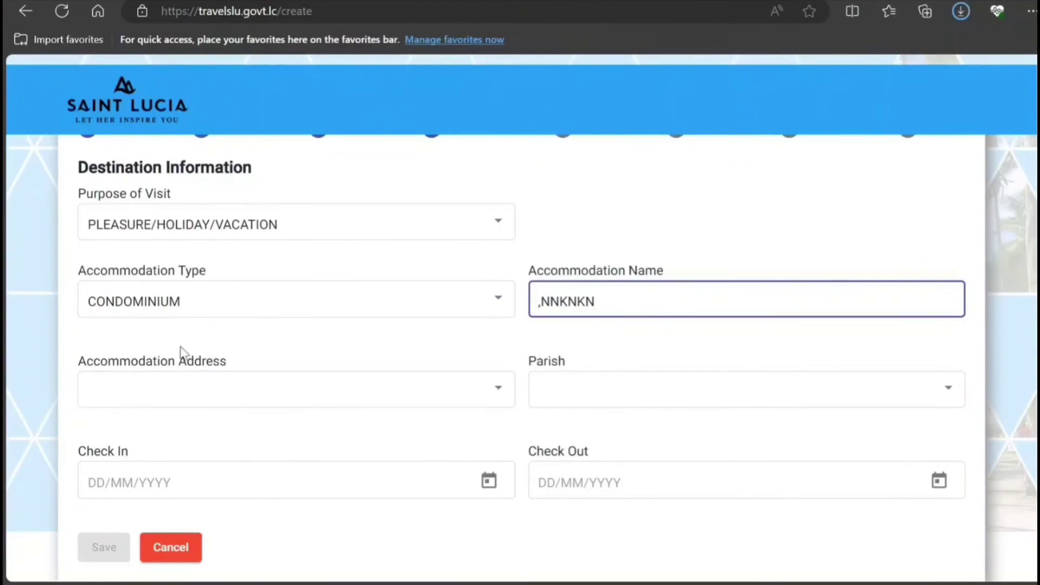
left_click(164, 394)
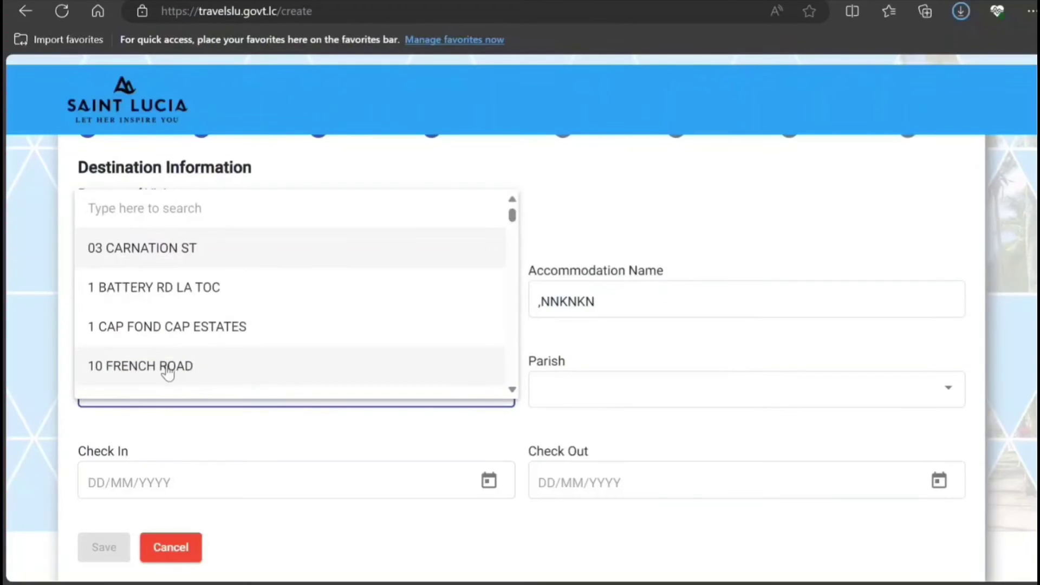
scroll(179, 331, "down", 3)
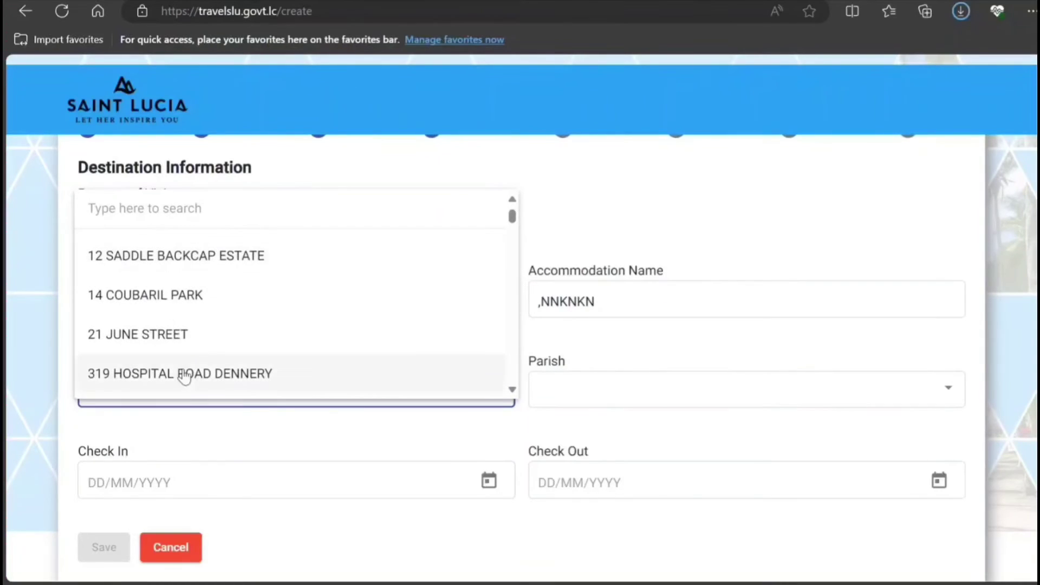
left_click(188, 342)
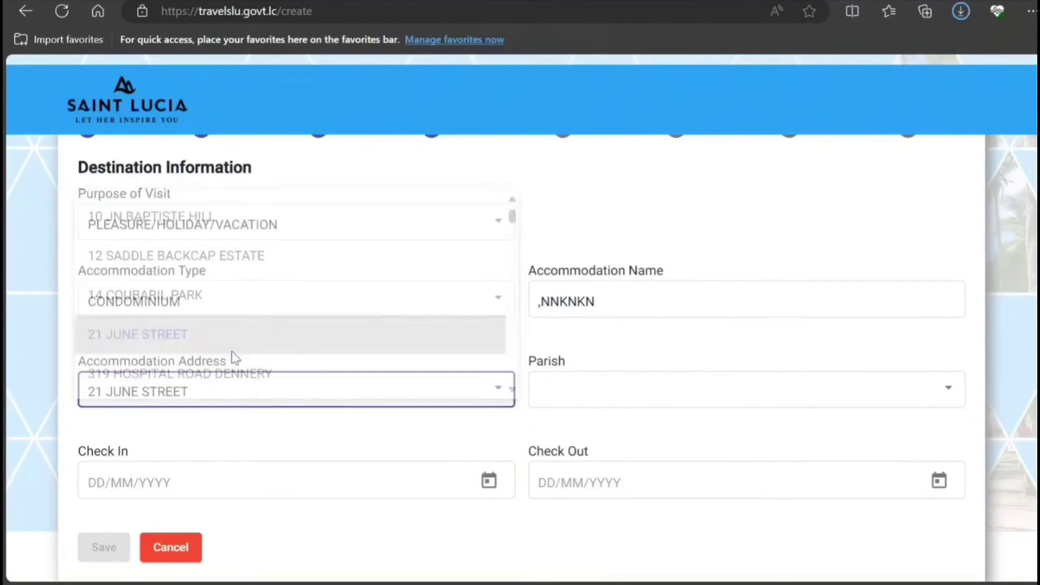
left_click(580, 402)
left_click(580, 382)
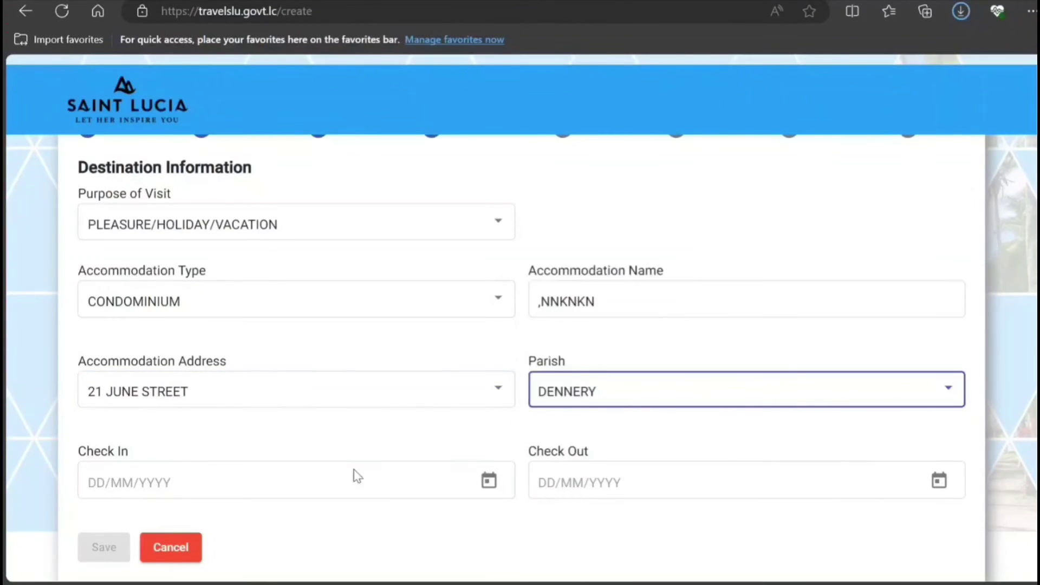
Set check-in to 16 February 2024 and check-out to 22 February 2024, then save the destination.
scroll(327, 480, "down", 2)
left_click(490, 392)
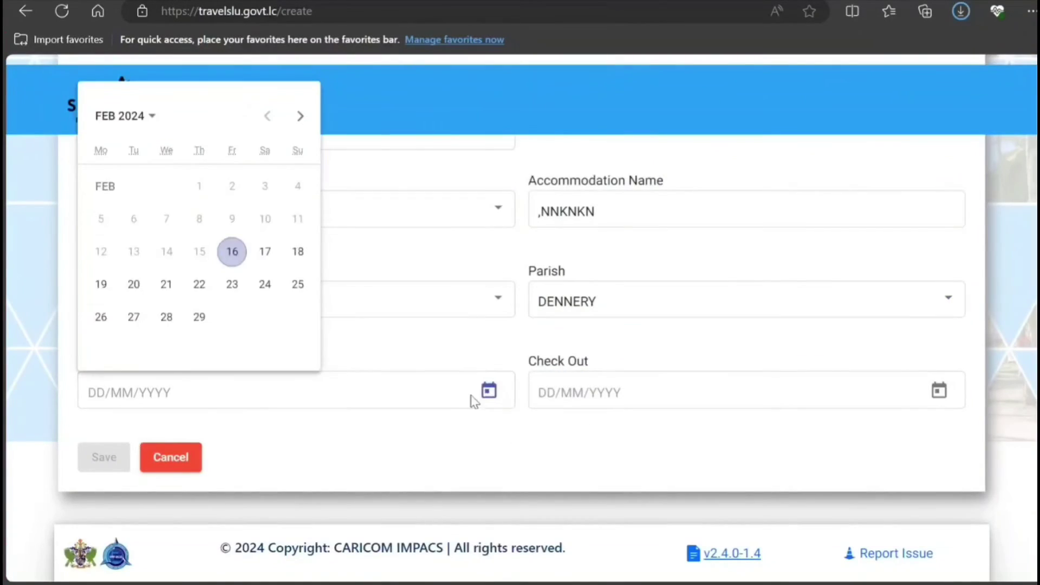
left_click(233, 252)
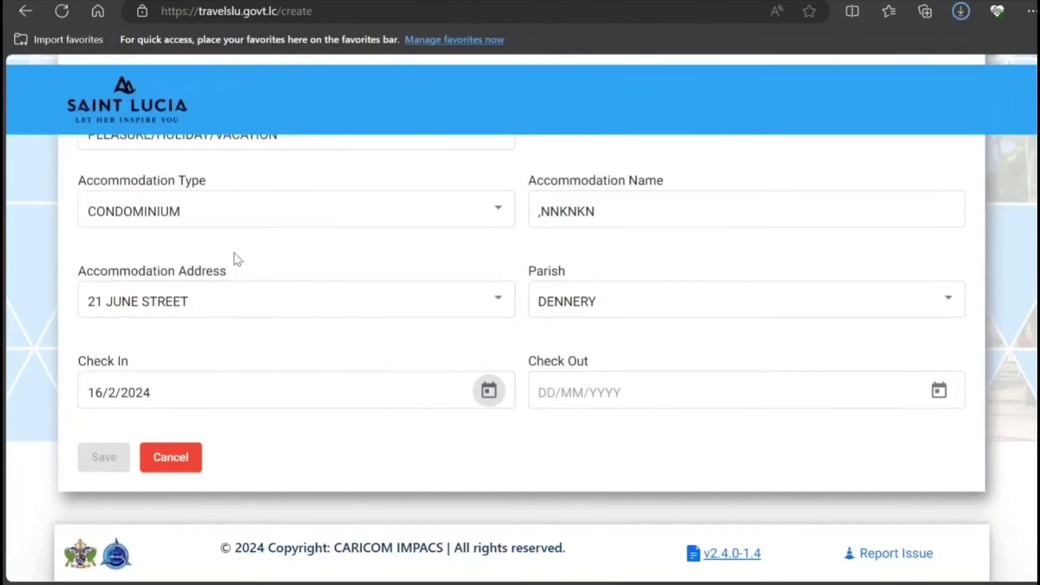
left_click(753, 395)
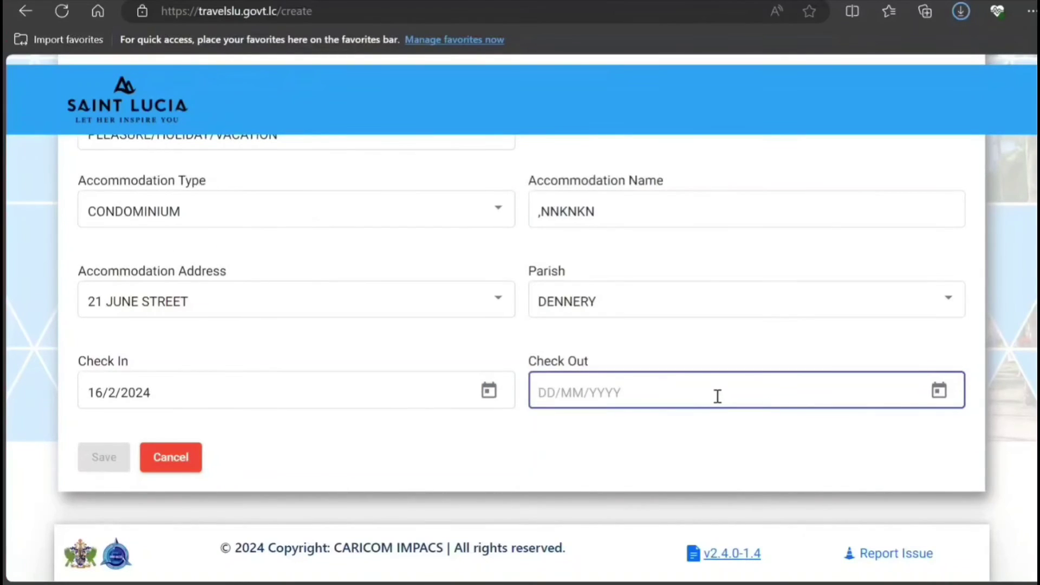
left_click(943, 388)
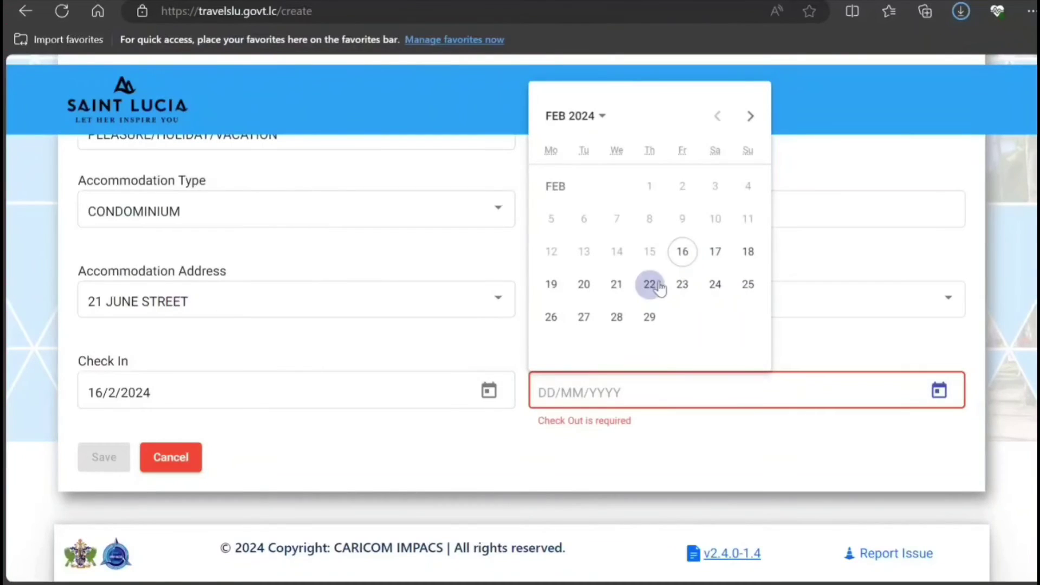
left_click(649, 285)
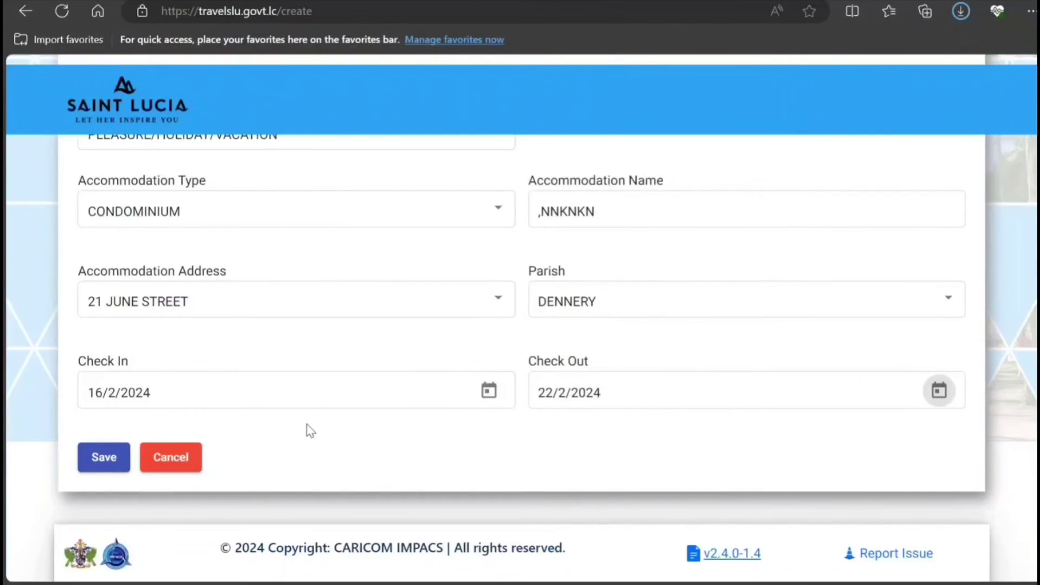
left_click(104, 458)
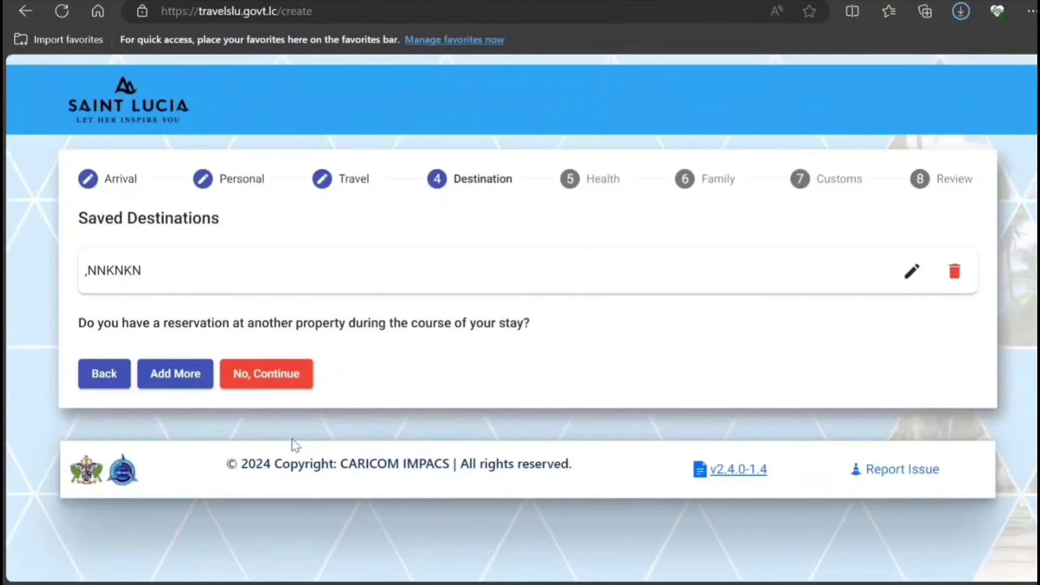
Continue to Health Information without adding another reservation.
left_click(285, 379)
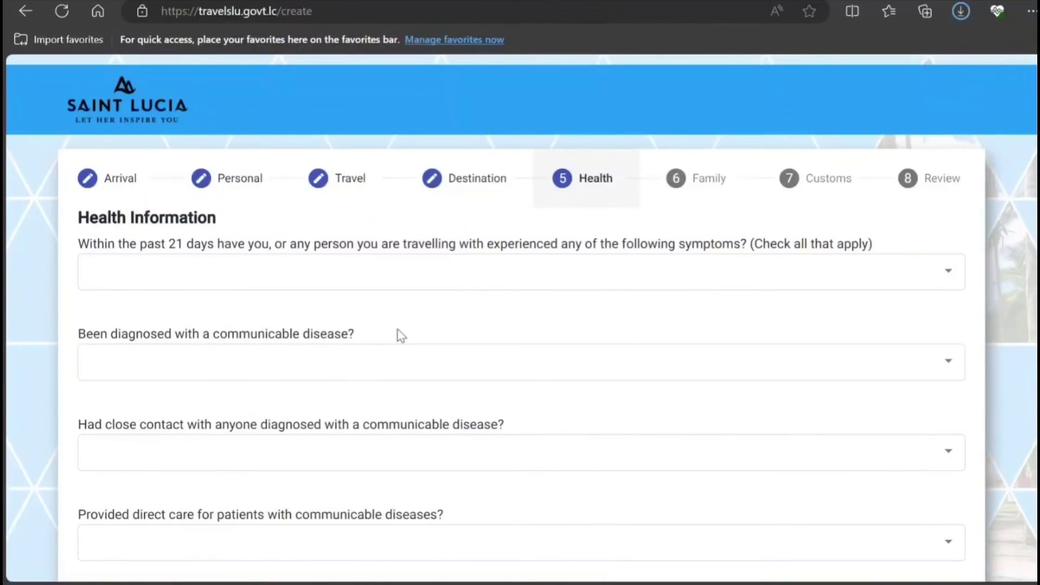
Declare none of the listed symptoms and answer NO to the diagnosis and close-contact questions.
left_click(428, 282)
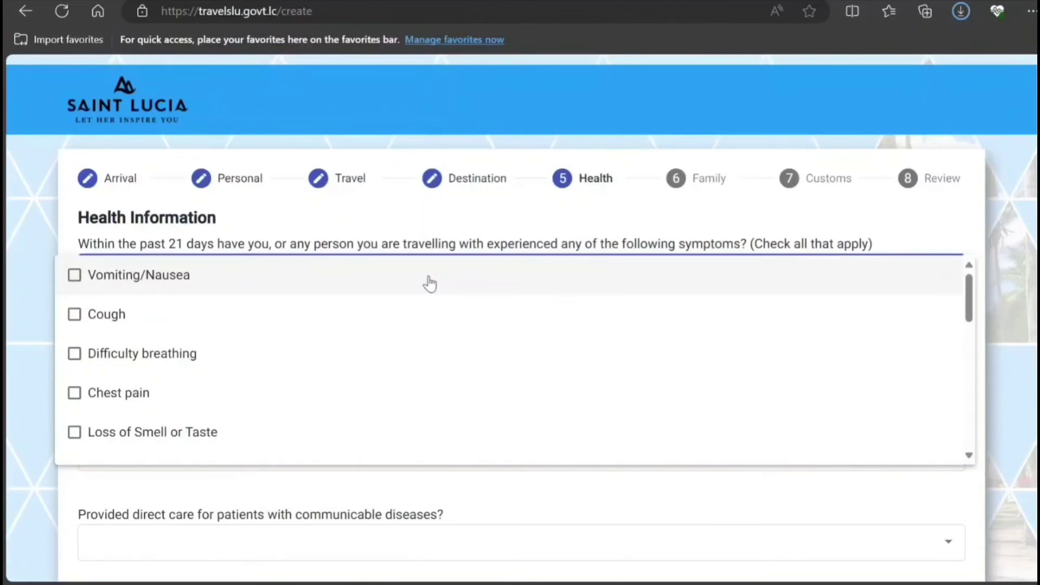
scroll(164, 370, "down", 3)
scroll(163, 370, "down", 8)
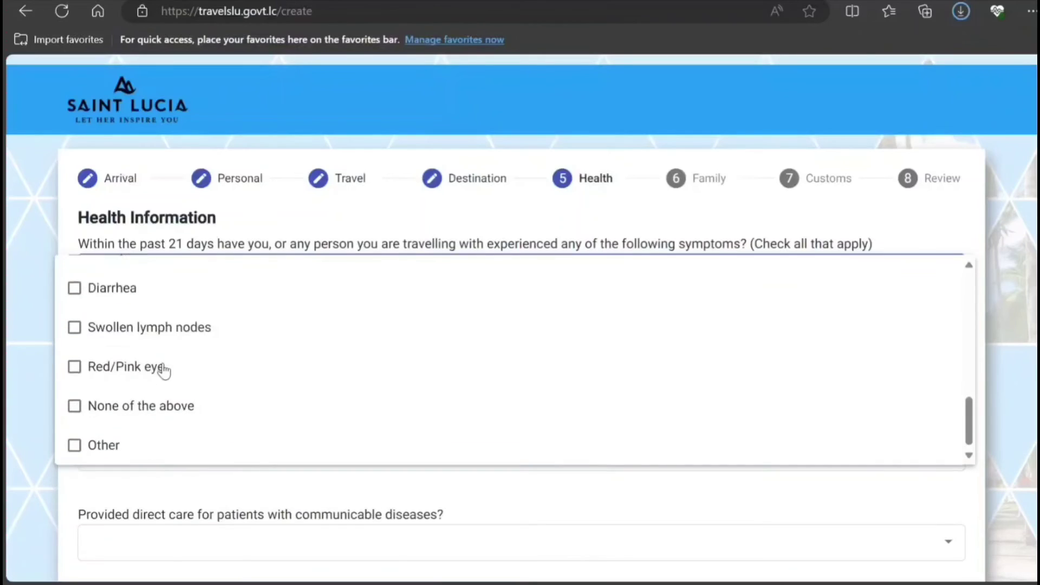
left_click(87, 411)
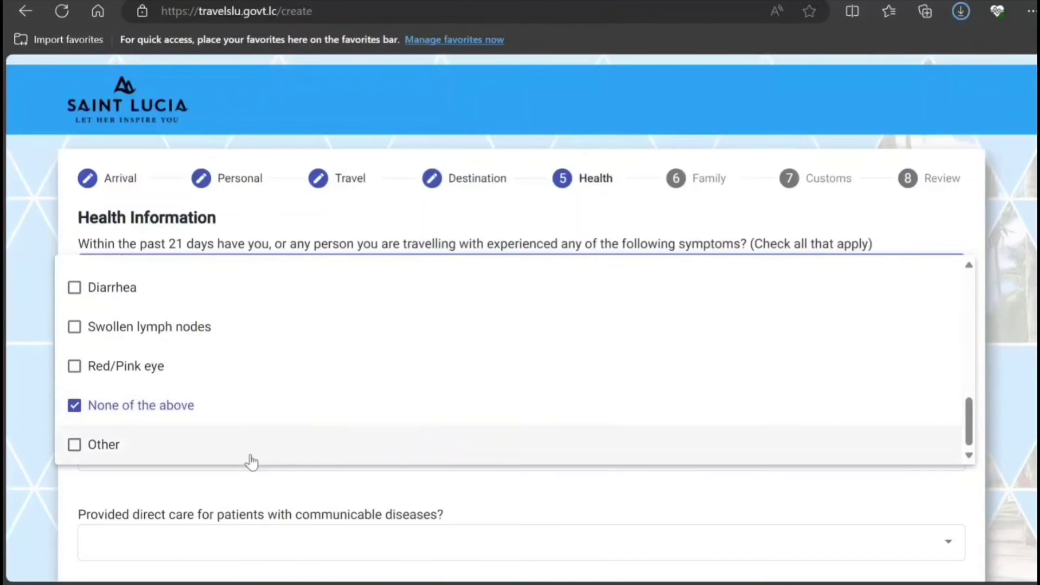
left_click(16, 311)
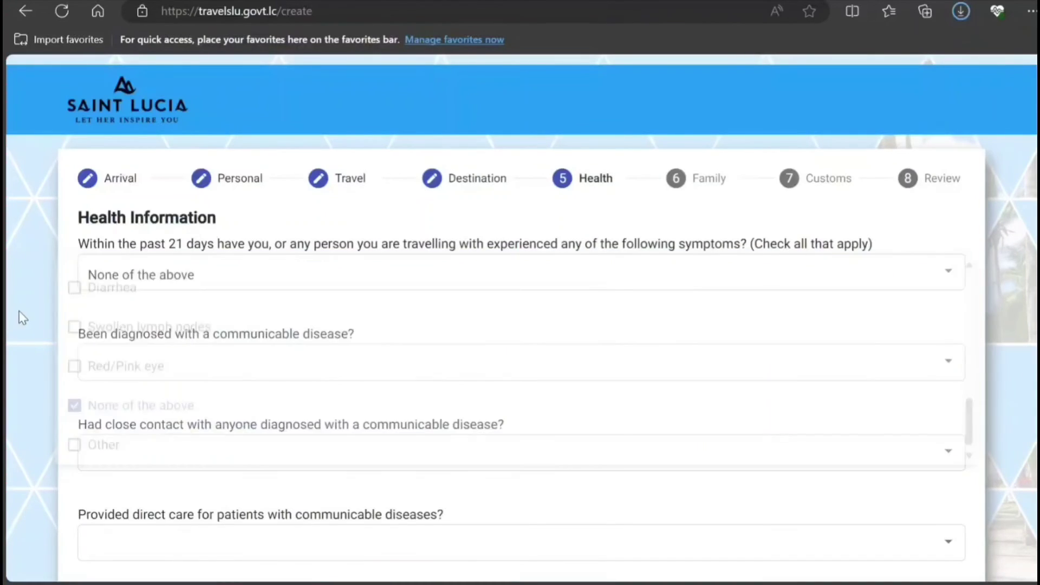
left_click(234, 375)
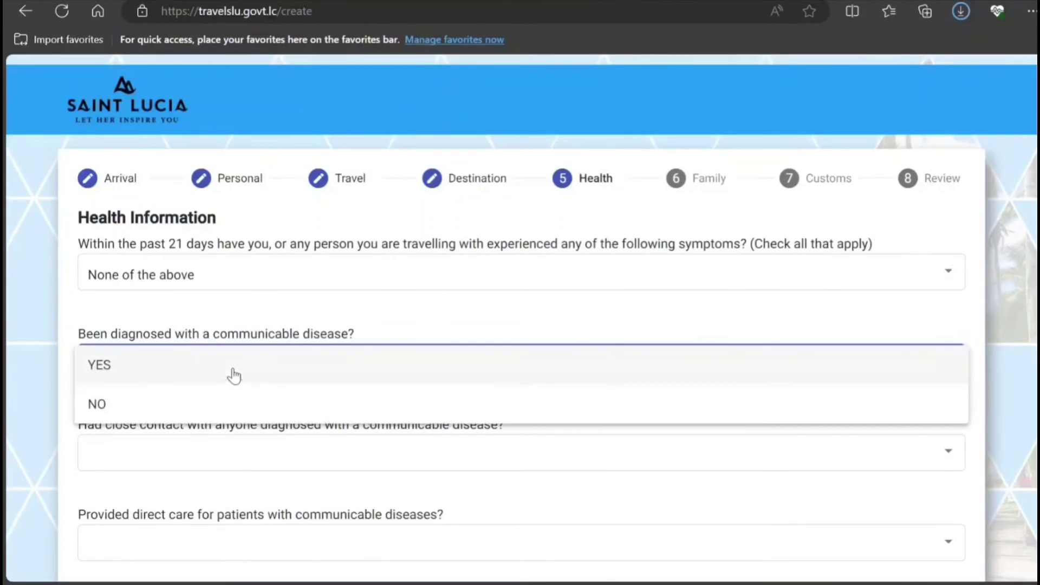
left_click(125, 402)
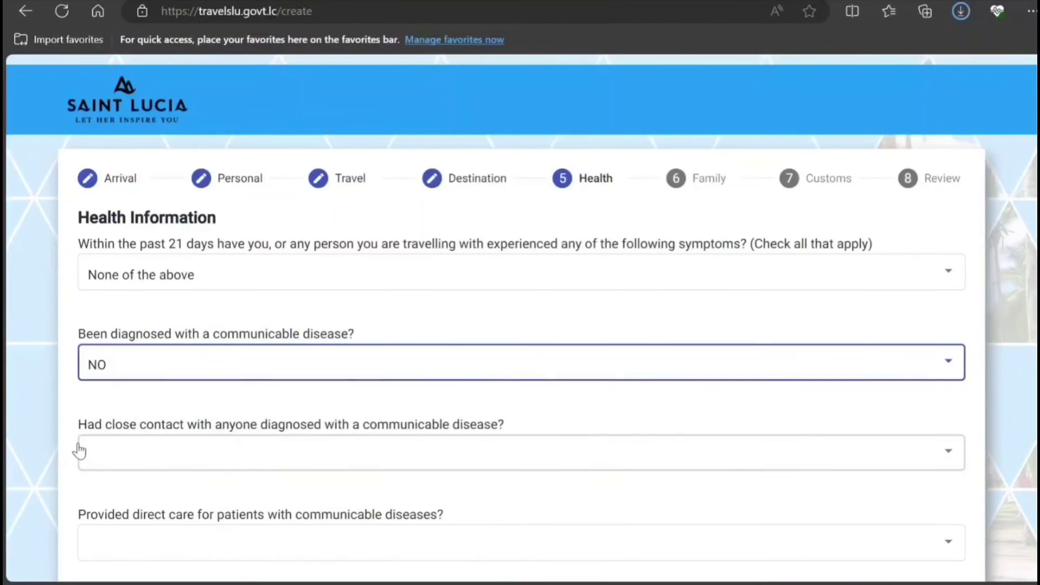
scroll(80, 454, "down", 3)
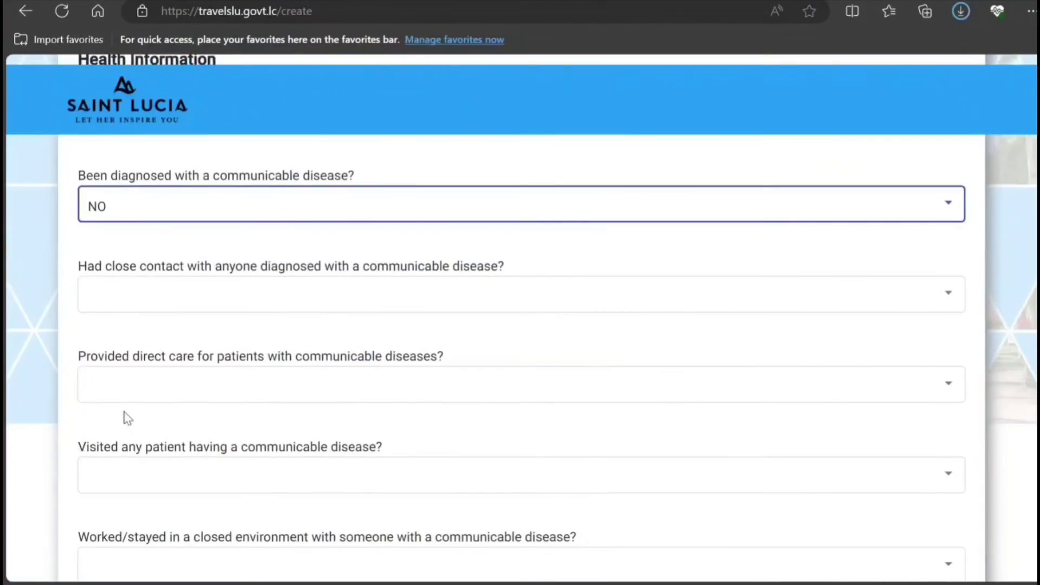
left_click(224, 297)
left_click(178, 334)
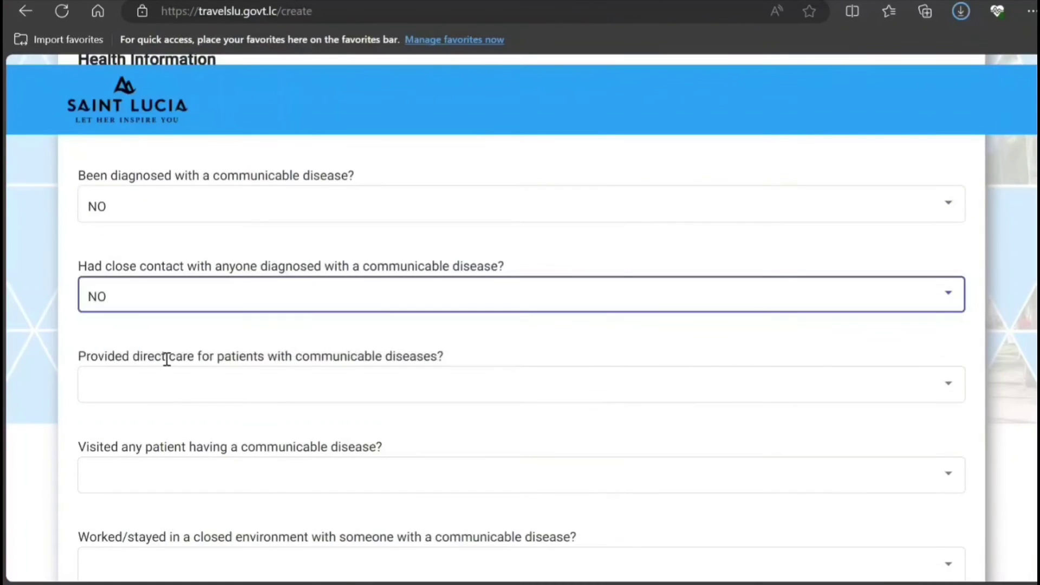
Answer NO to the direct care, patient visit, closed environment and same household questions.
left_click(174, 404)
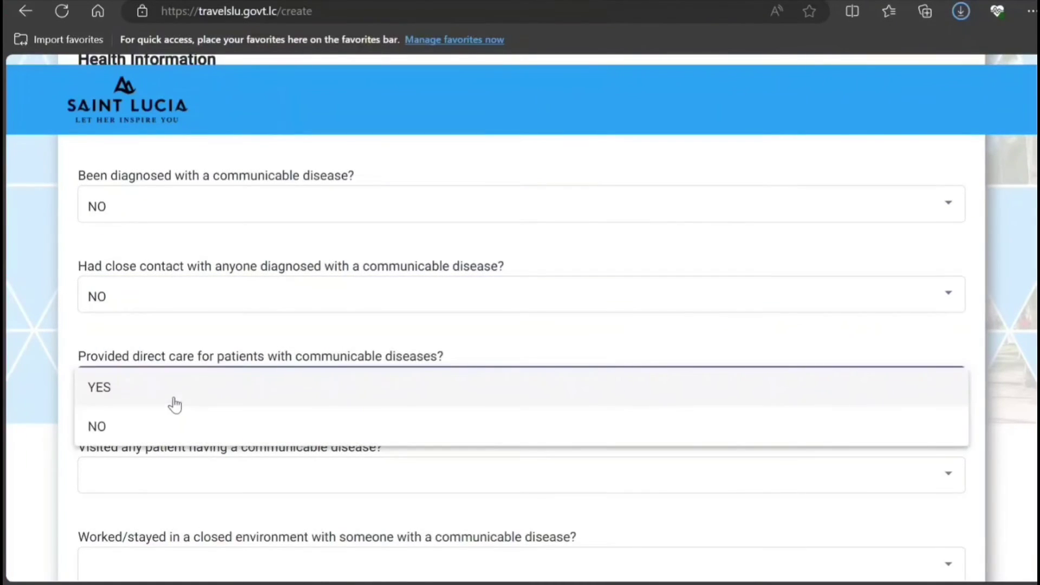
left_click(146, 427)
scroll(108, 461, "down", 2)
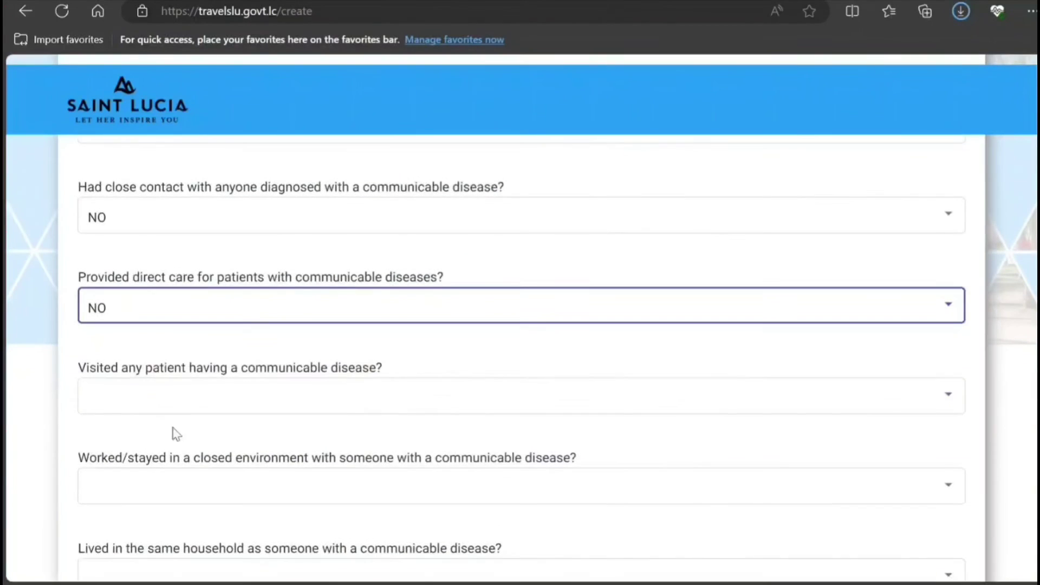
left_click(184, 403)
left_click(172, 443)
scroll(76, 465, "down", 1)
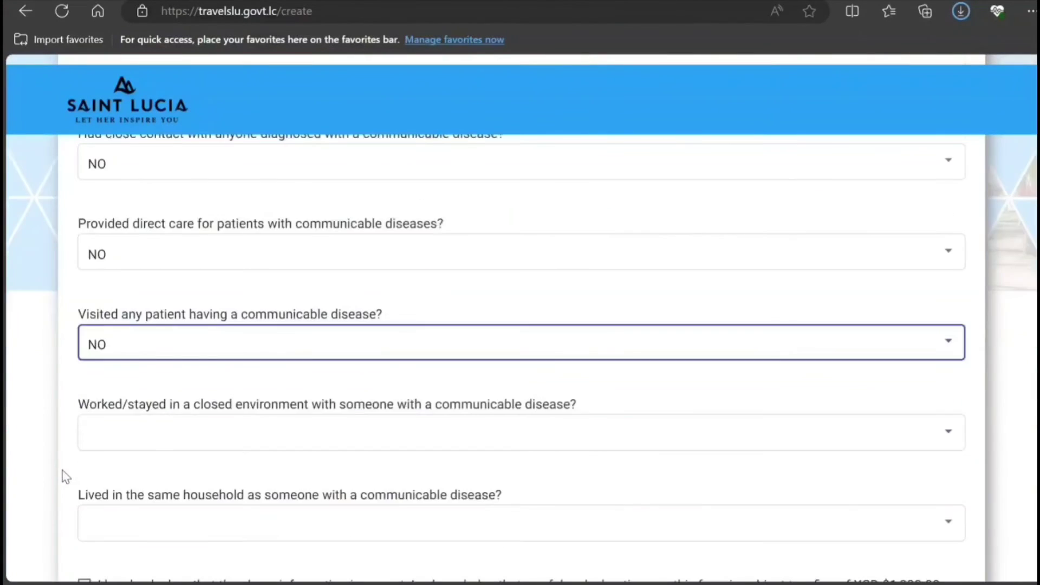
scroll(65, 477, "down", 3)
left_click(217, 265)
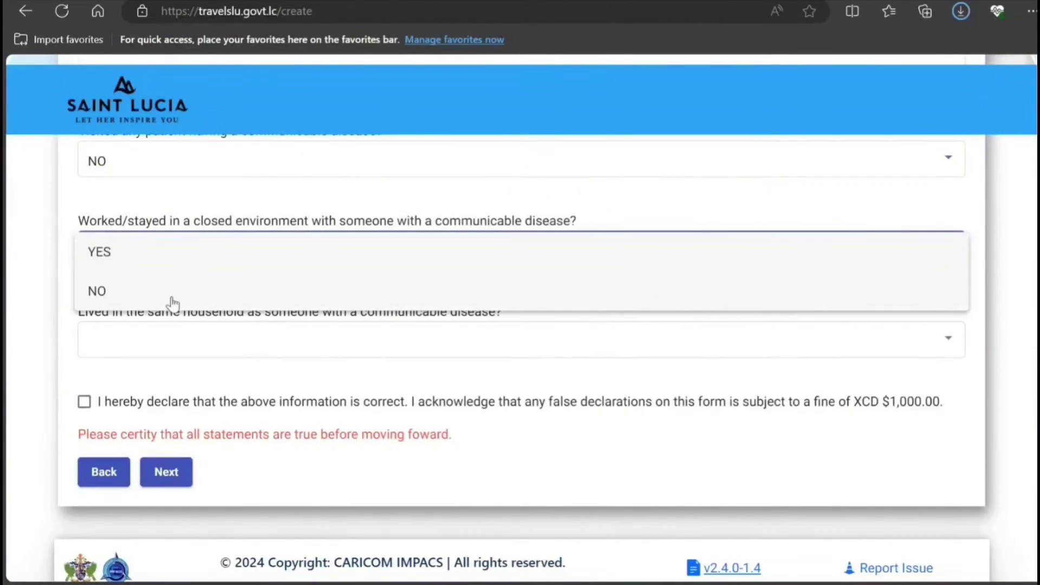
left_click(171, 292)
left_click(151, 354)
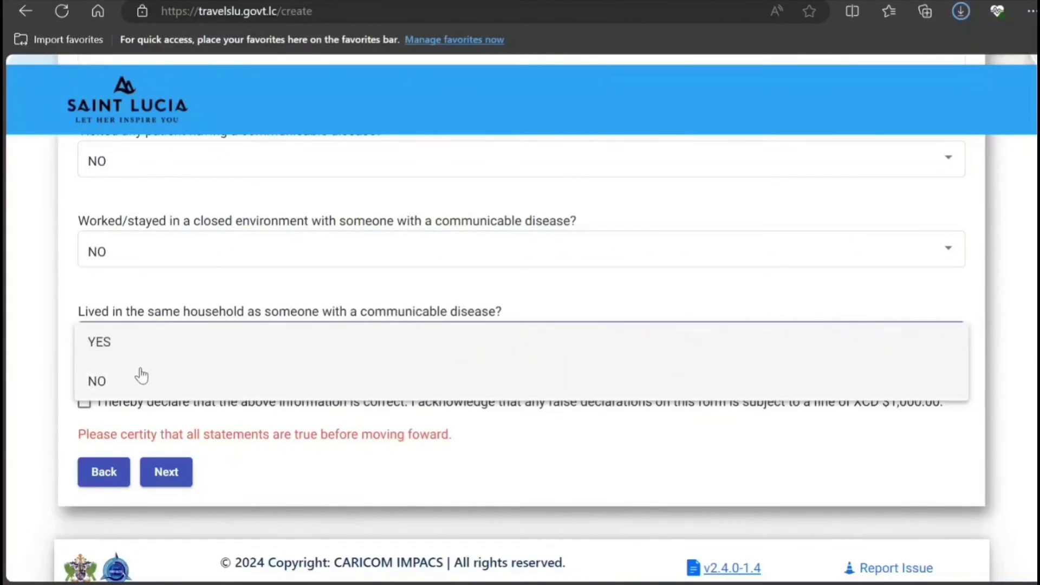
left_click(136, 381)
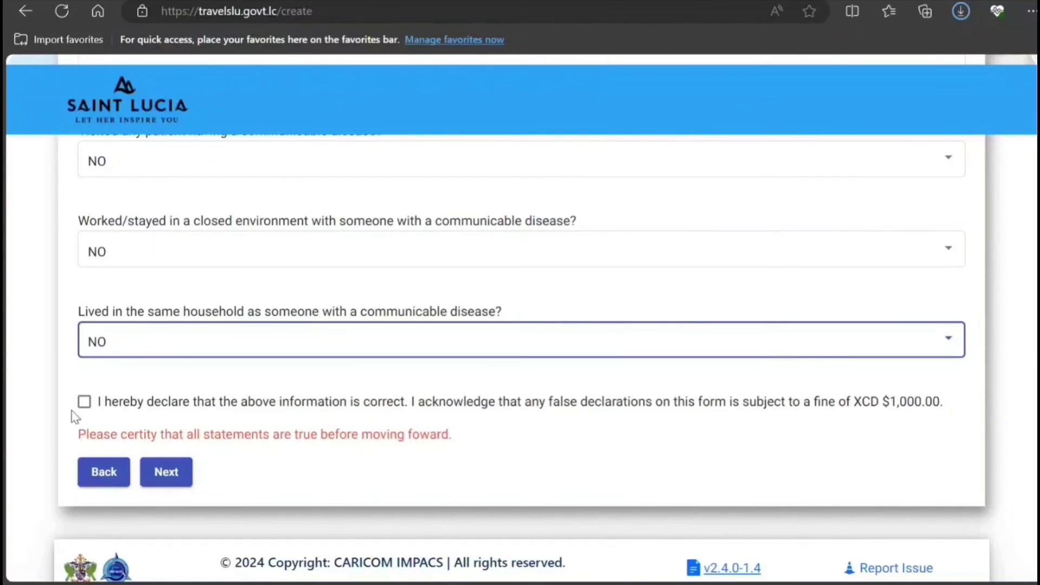
Certify the health answers, submit them, and continue without adding family members.
left_click(85, 402)
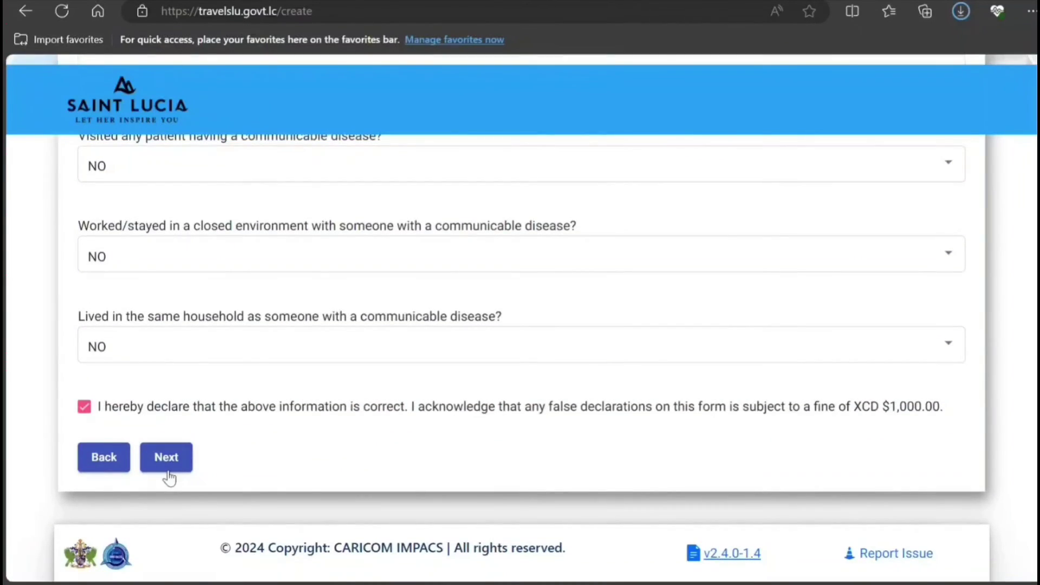
left_click(168, 475)
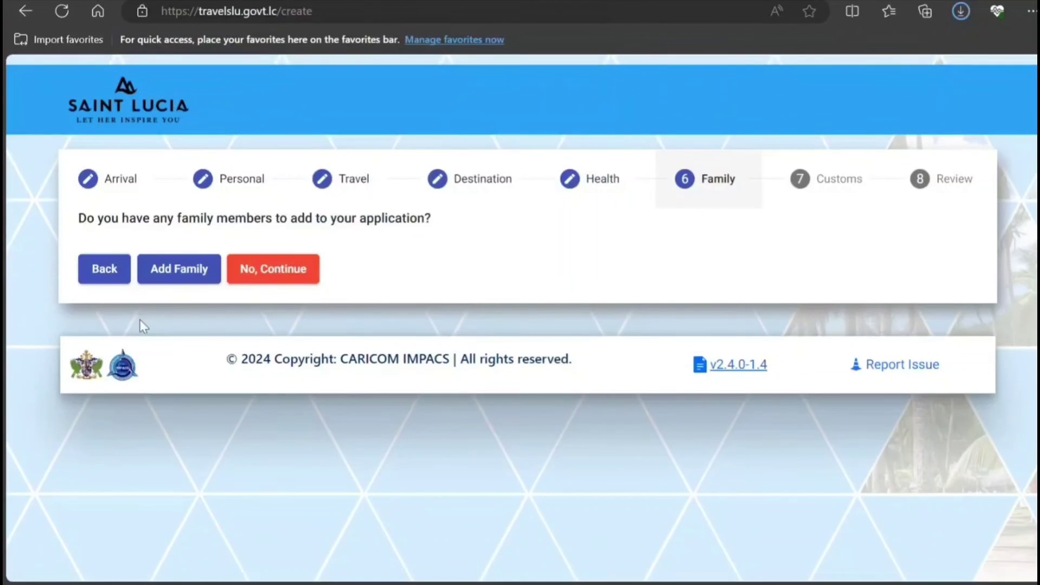
left_click(269, 276)
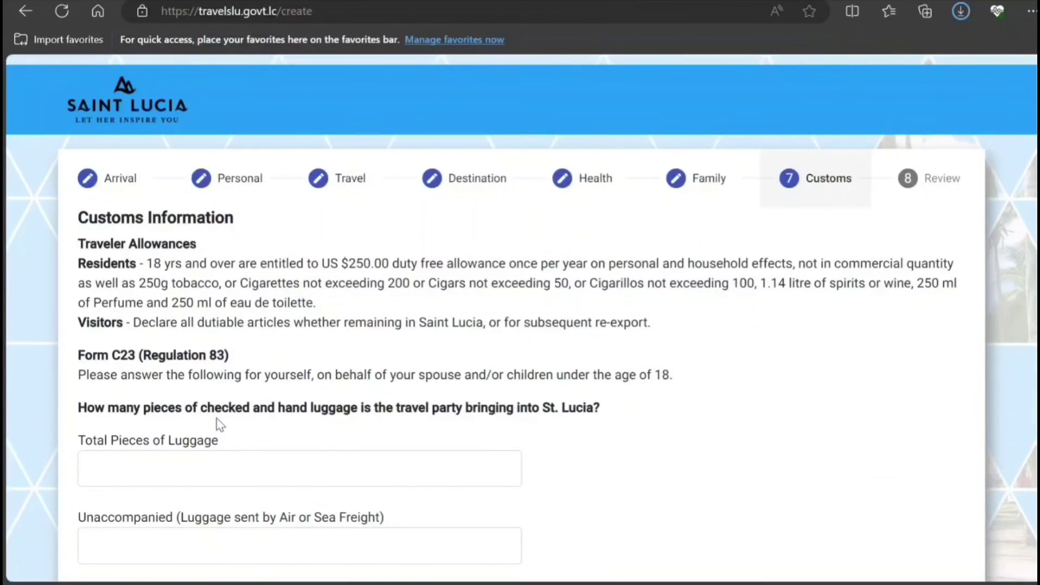
Enter 2 as total pieces of luggage and 0 as unaccompanied pieces.
scroll(220, 424, "down", 3)
scroll(242, 346, "up", 1)
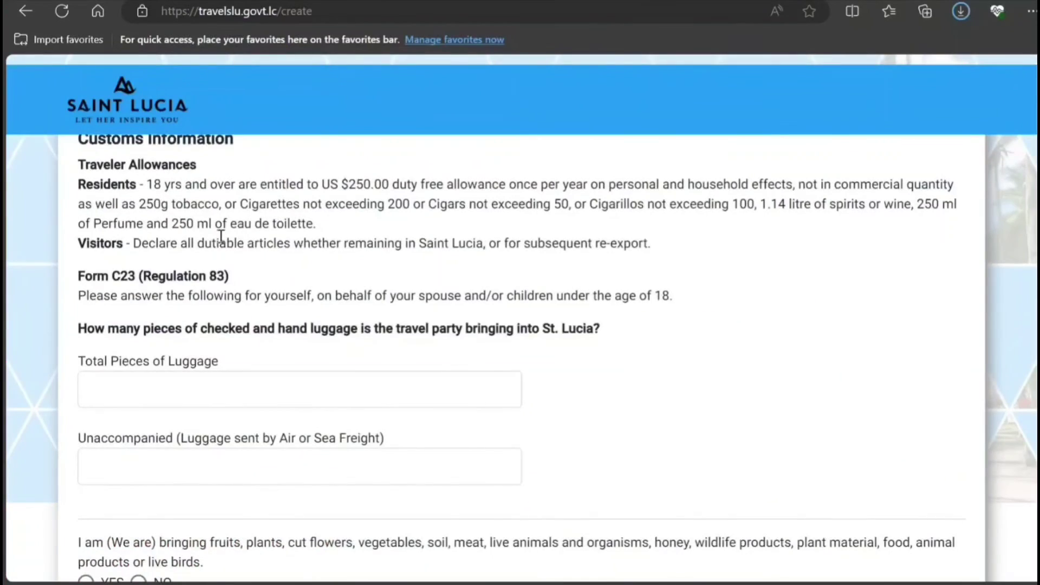
left_click_drag(152, 184, 374, 261)
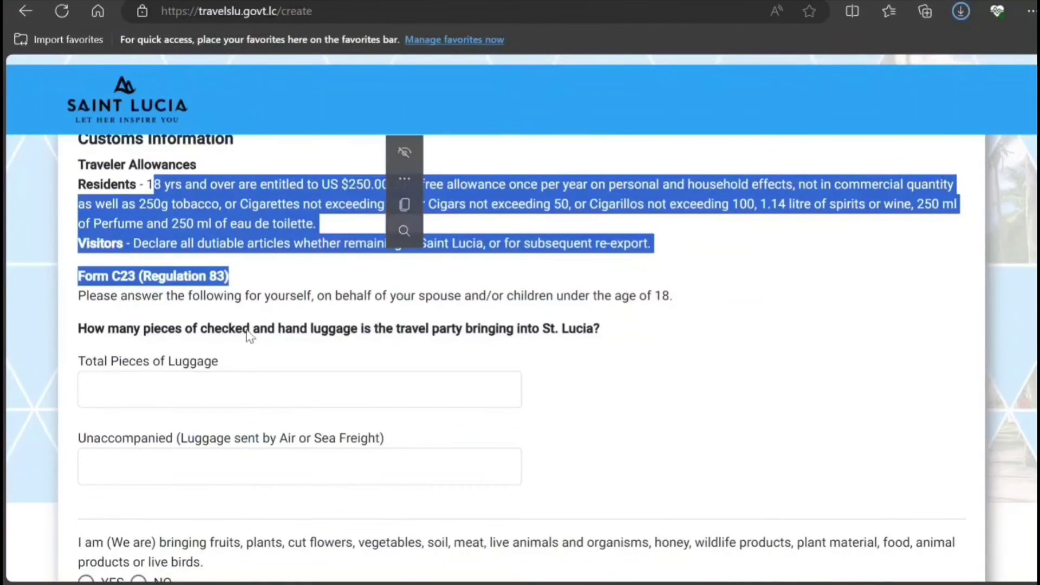
left_click(227, 274)
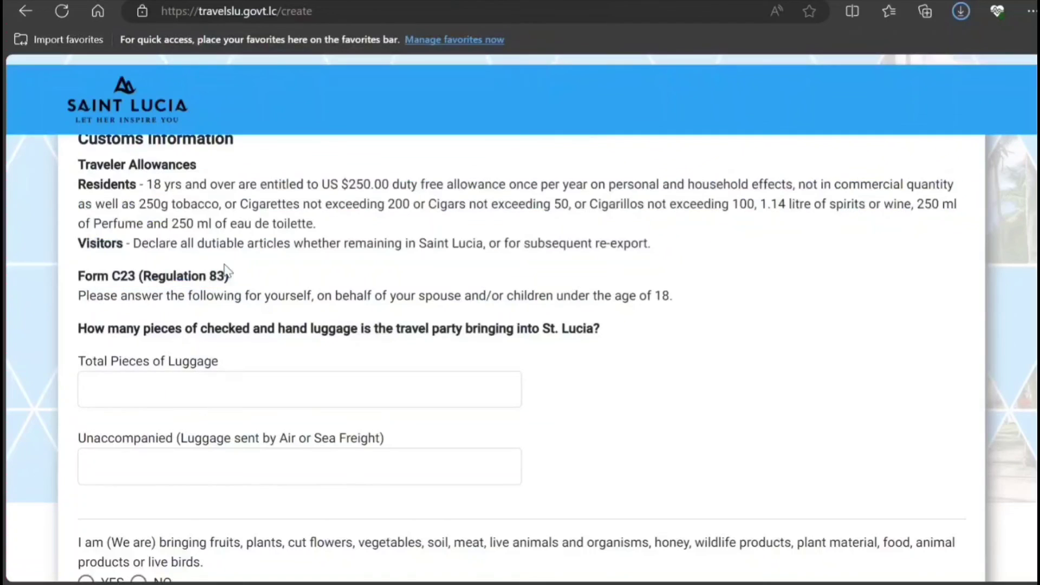
left_click(203, 404)
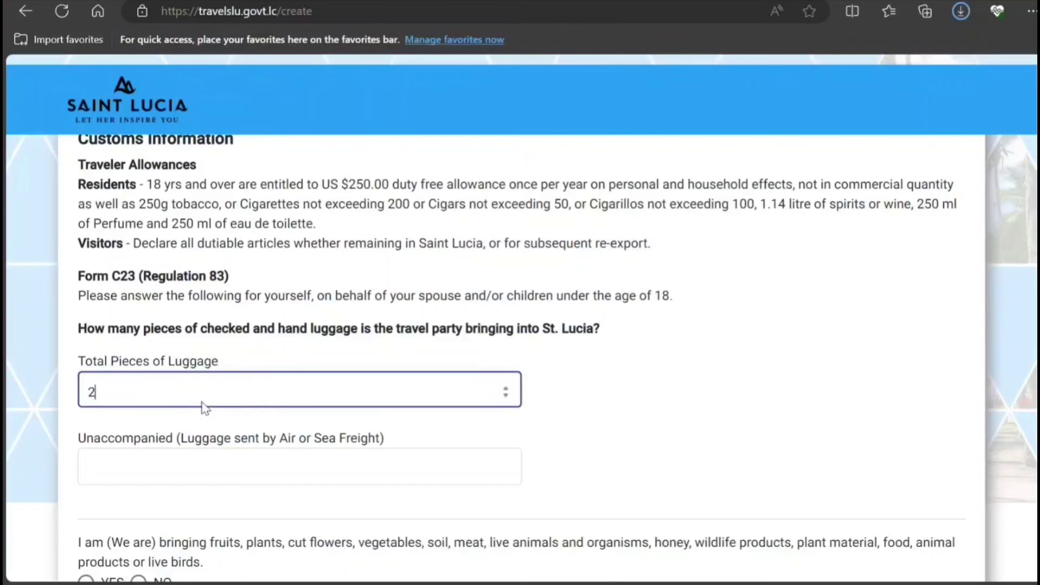
scroll(262, 409, "down", 3)
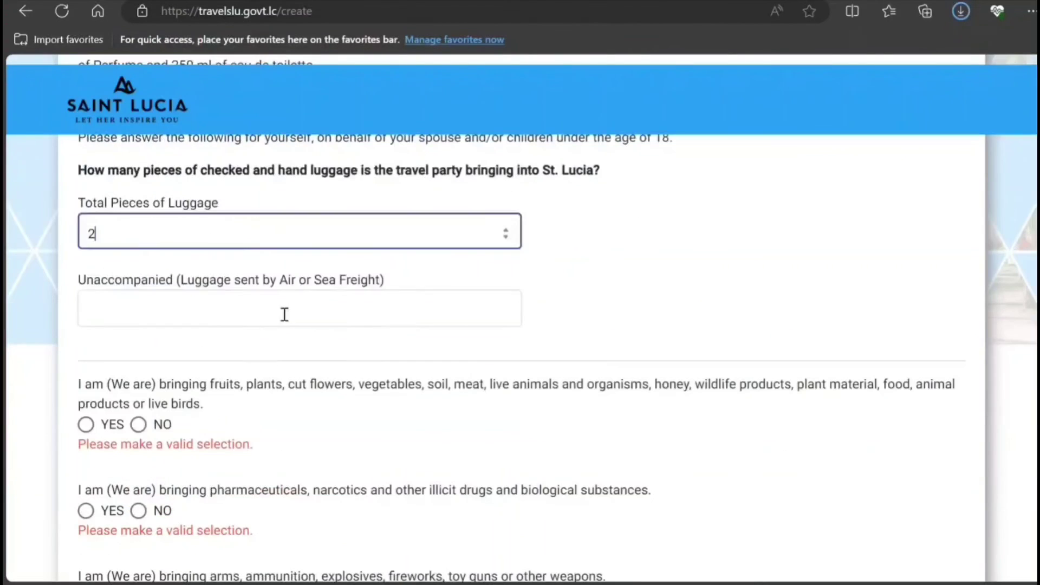
left_click(285, 314)
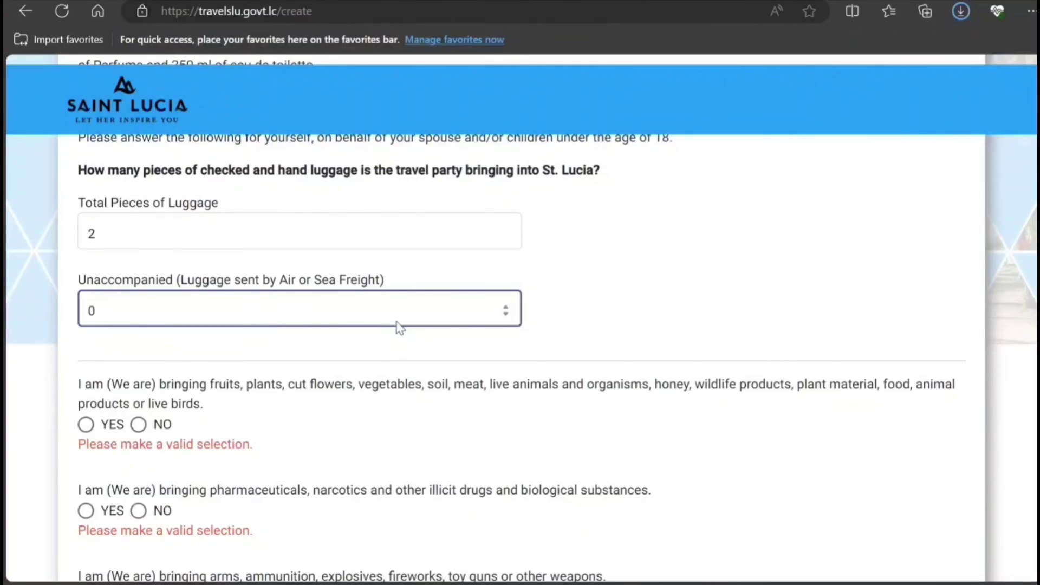
left_click(381, 444)
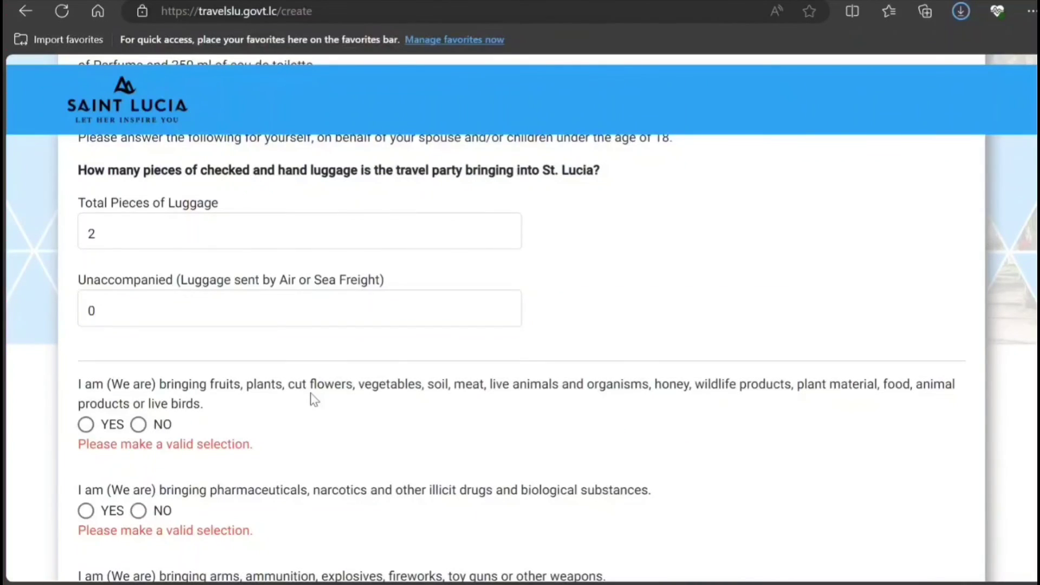
scroll(313, 399, "down", 3)
Answer NO on fruits/plants, drugs, weapons, merchandise and US$10,000 questions, then certify truthfulness.
left_click(138, 266)
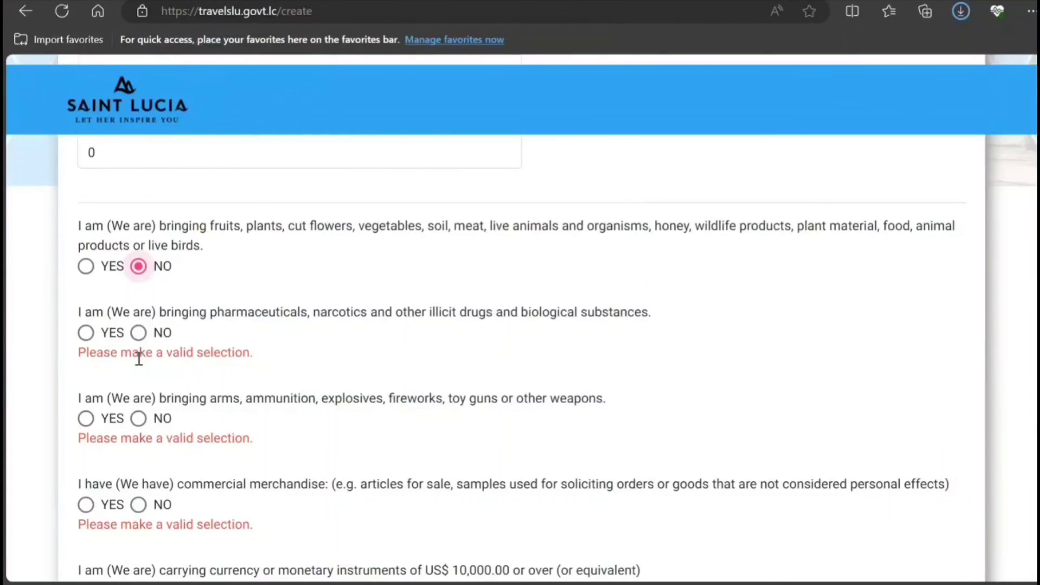
left_click(138, 334)
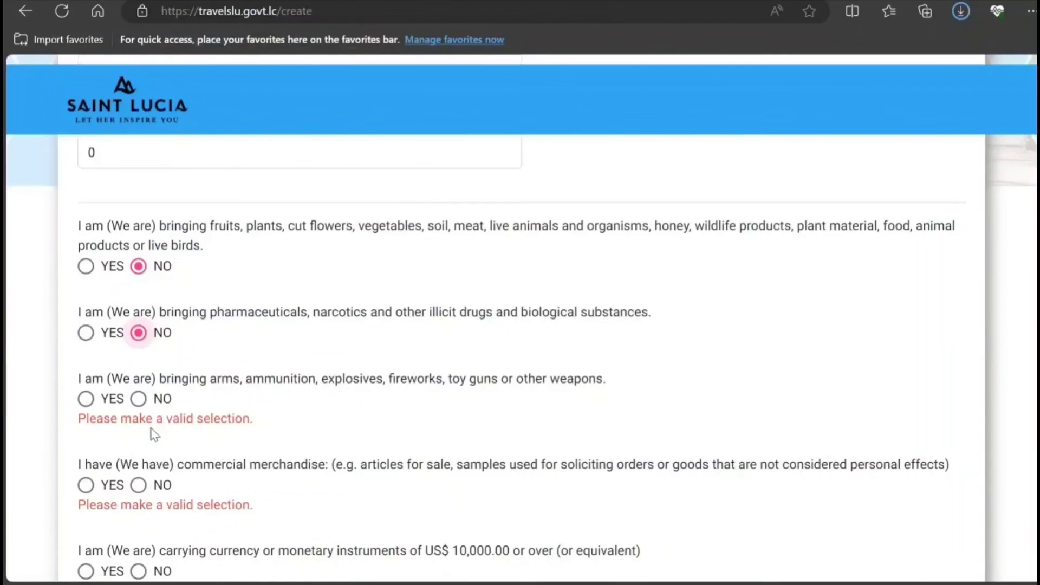
left_click(139, 399)
scroll(167, 492, "down", 1)
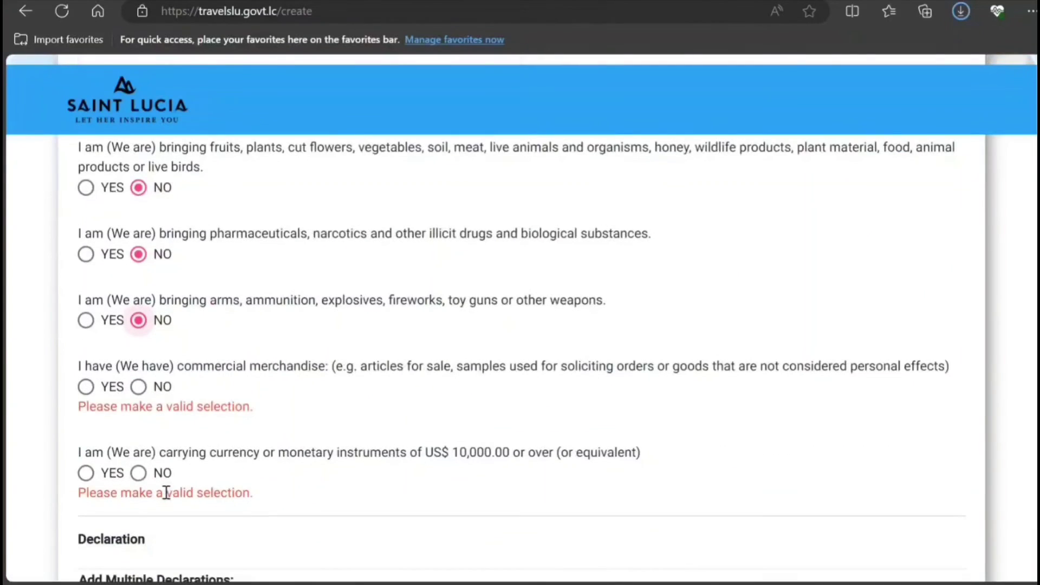
left_click(157, 393)
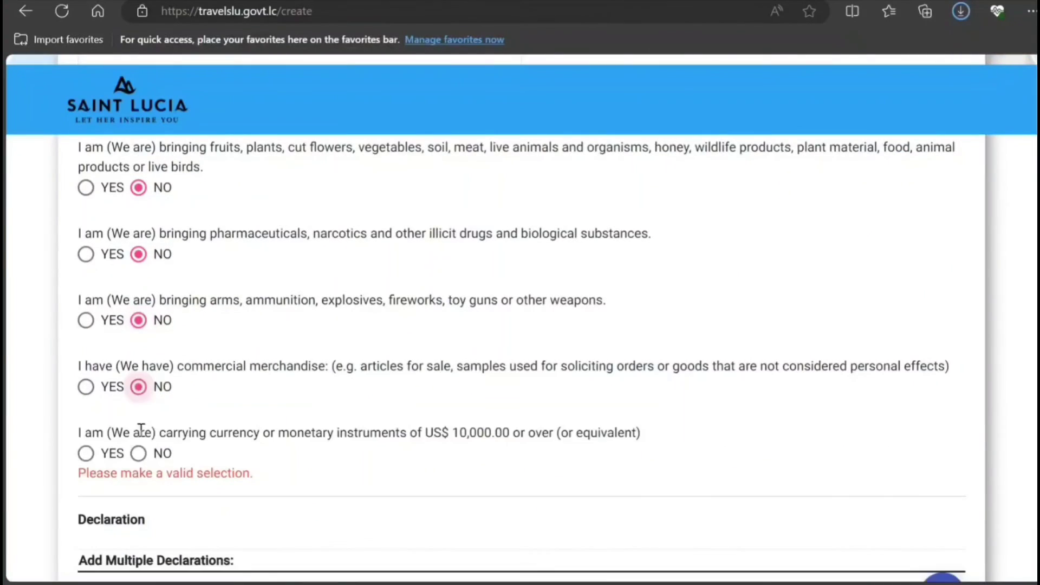
left_click(150, 457)
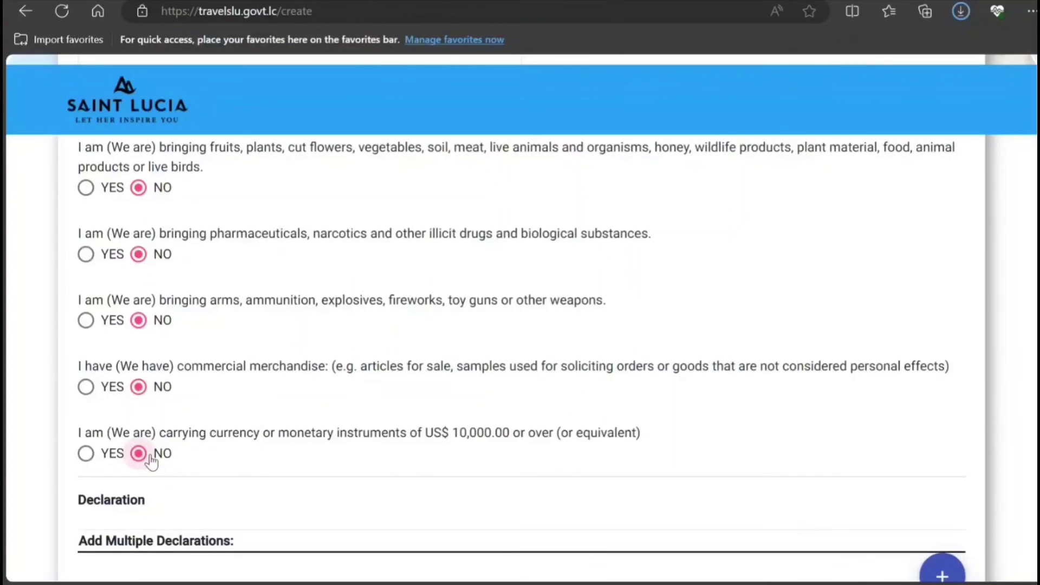
scroll(151, 462, "down", 4)
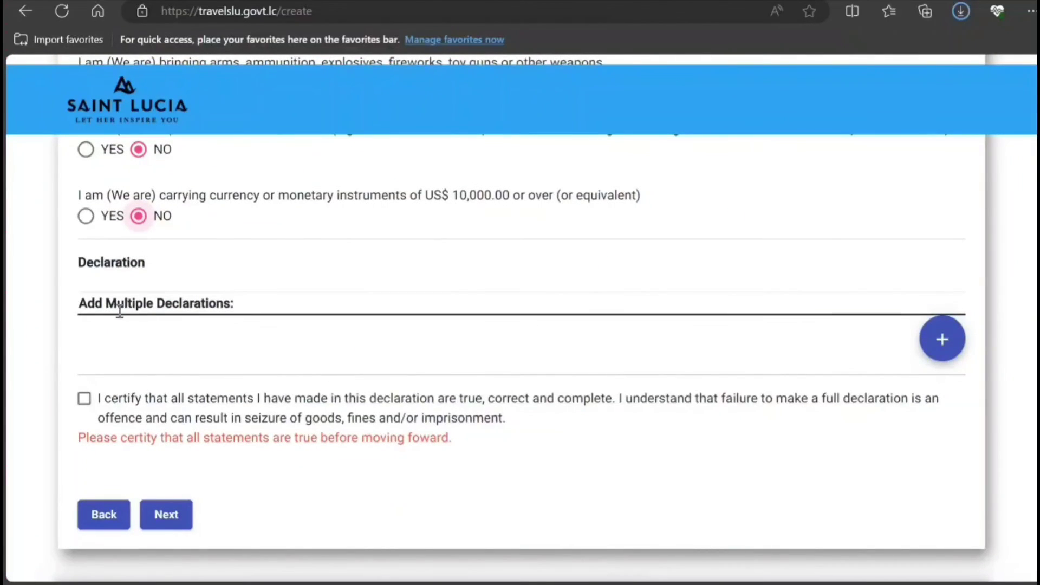
left_click(84, 399)
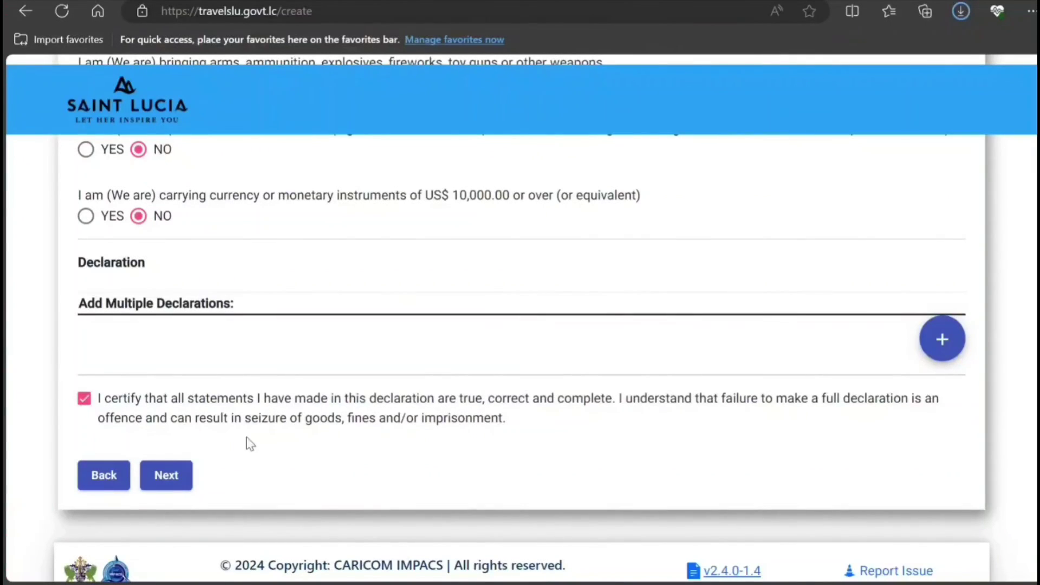
scroll(246, 437, "up", 15)
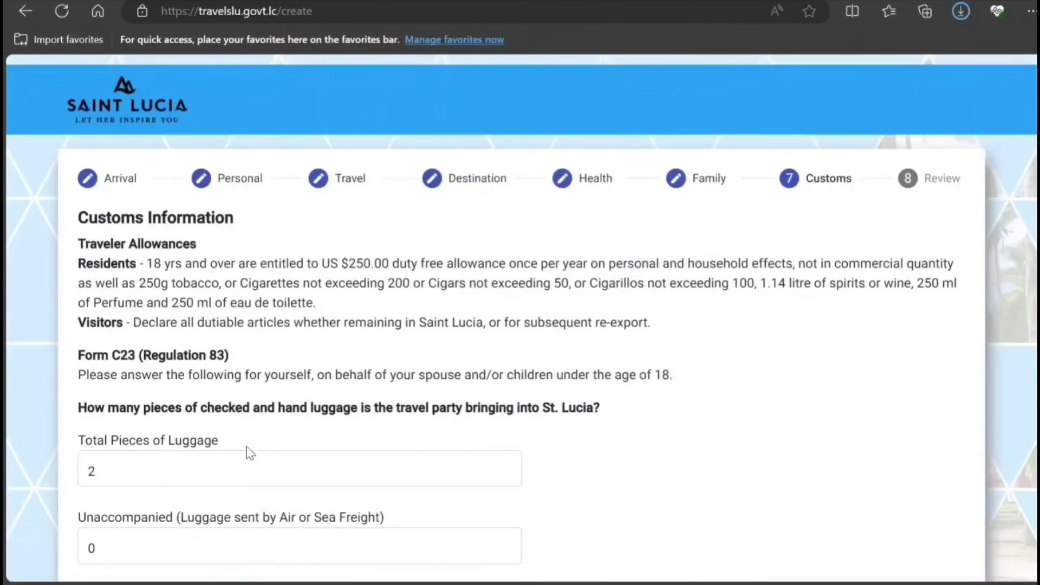